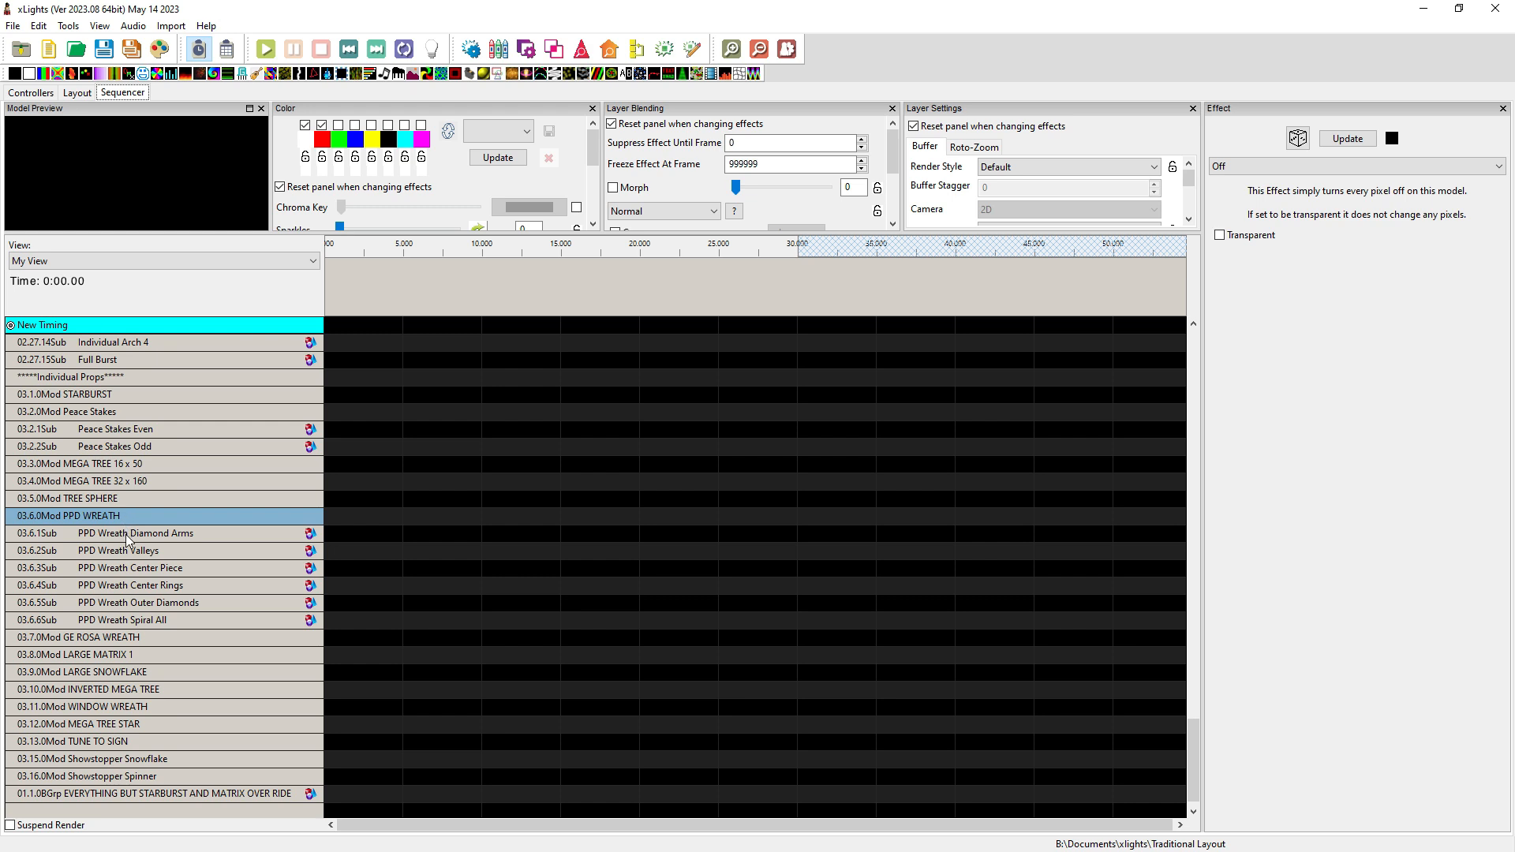
- Examine the PPD WREATH model row and its six submodel group rows, from Diamond Arms to Spiral All, in the sequence's model list
click(128, 534)
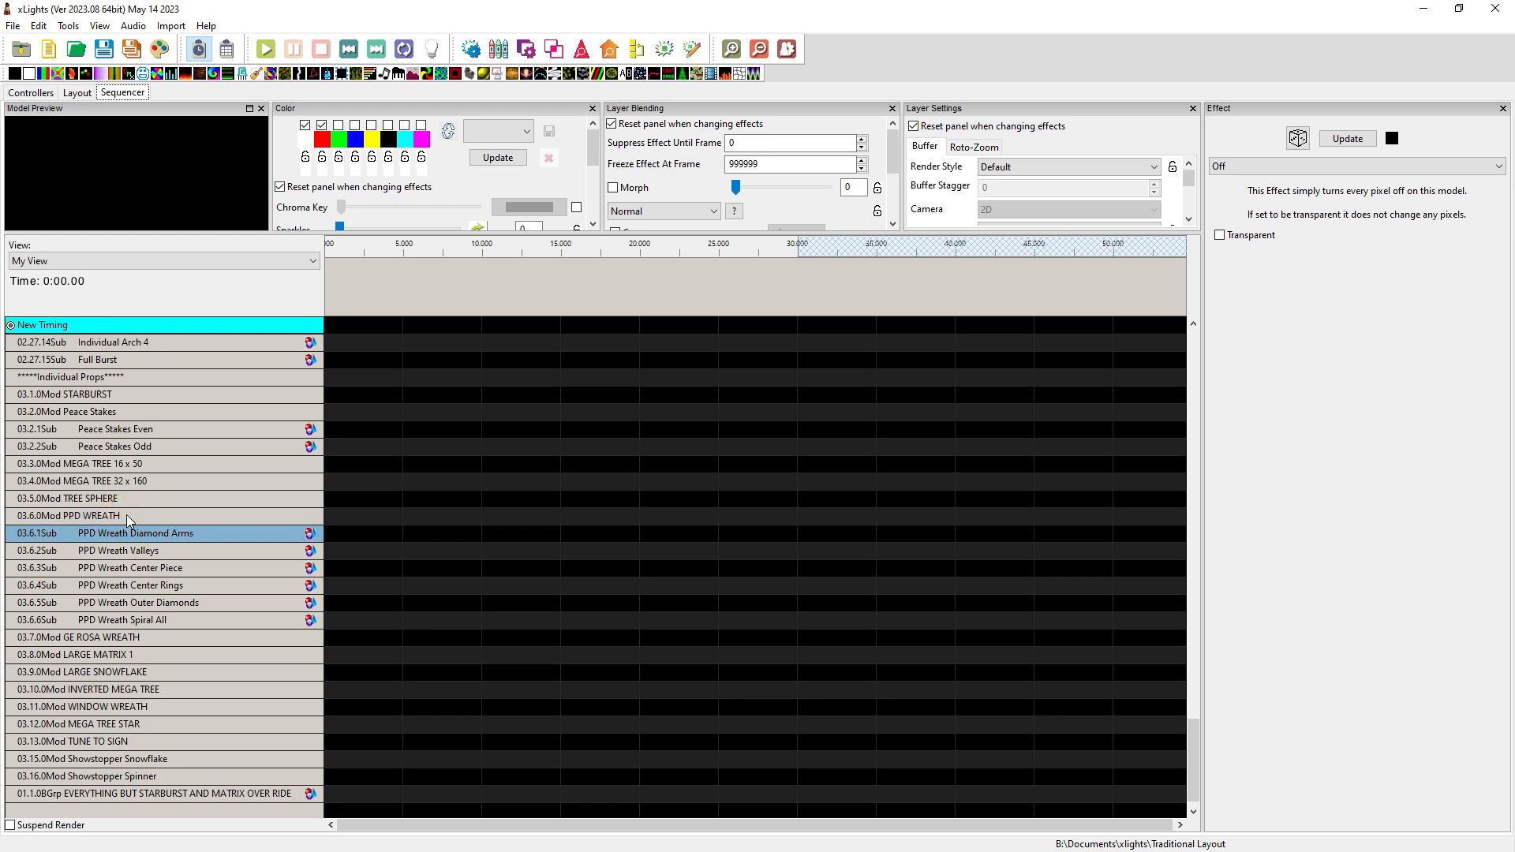
click(122, 516)
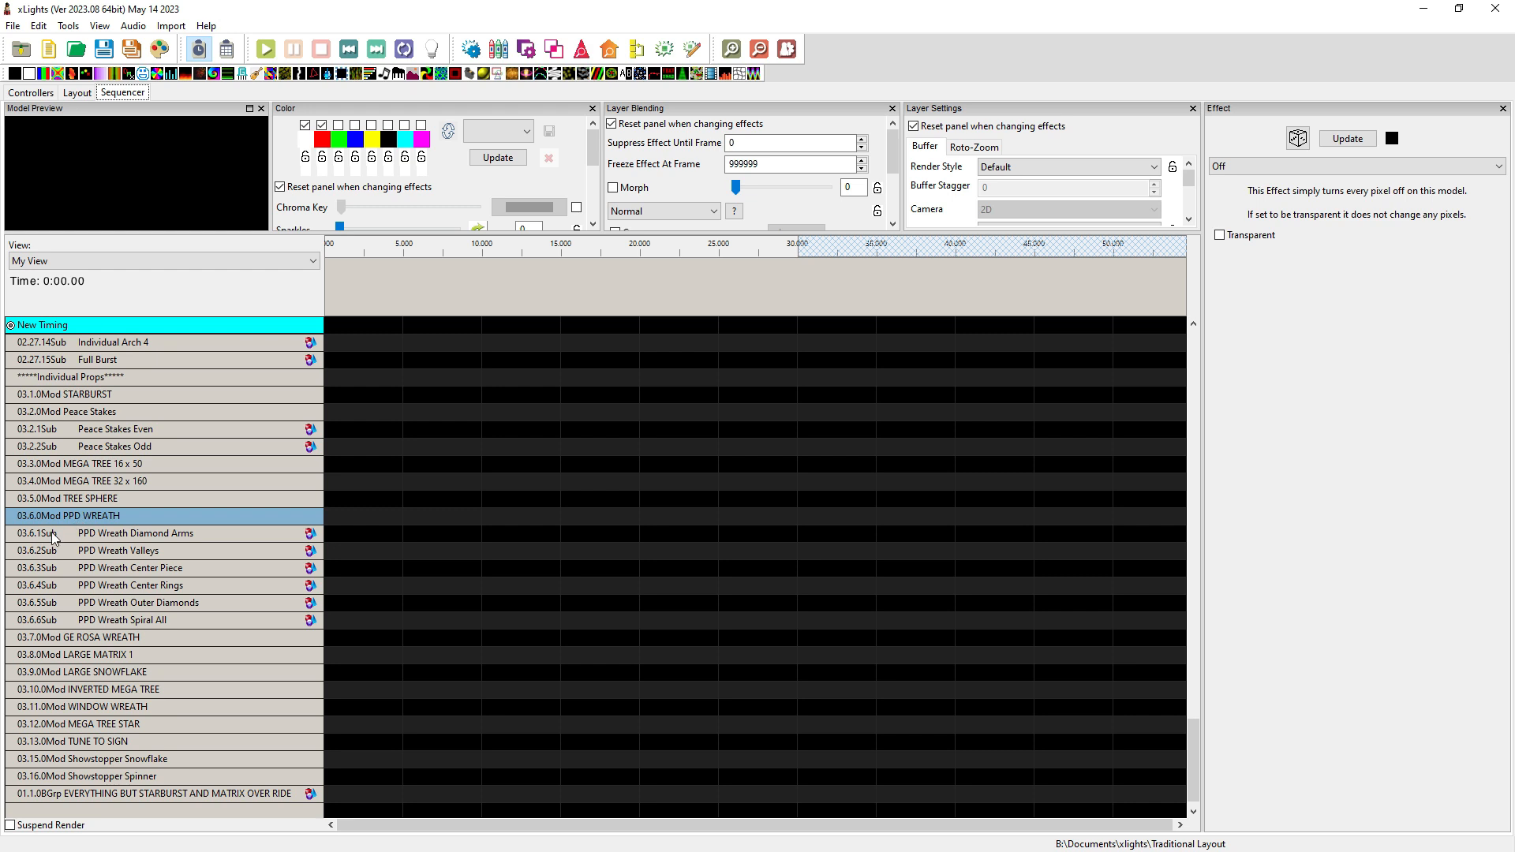
click(93, 534)
click(95, 552)
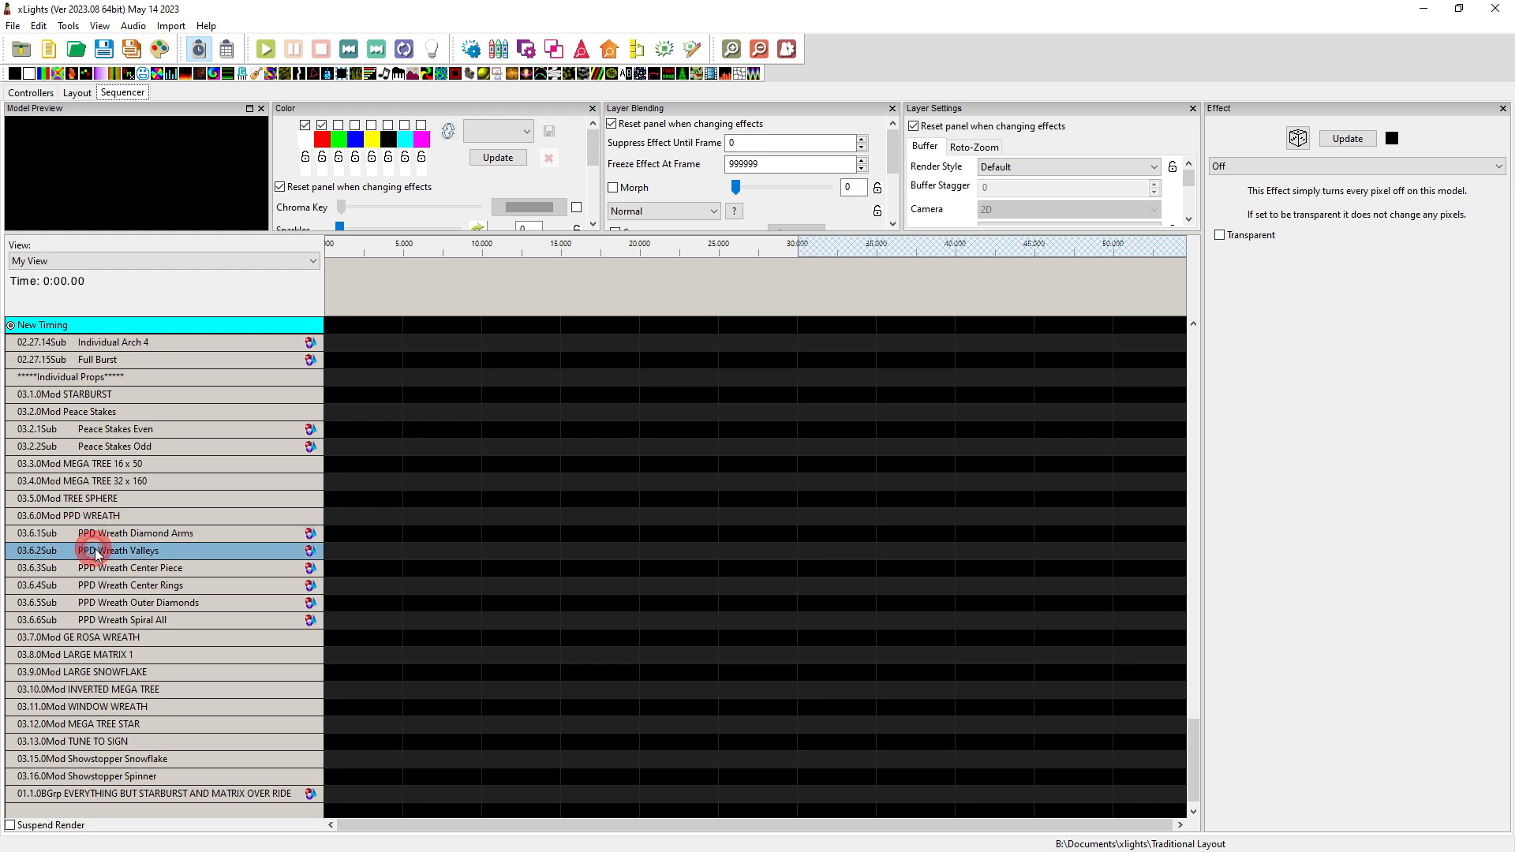
click(109, 568)
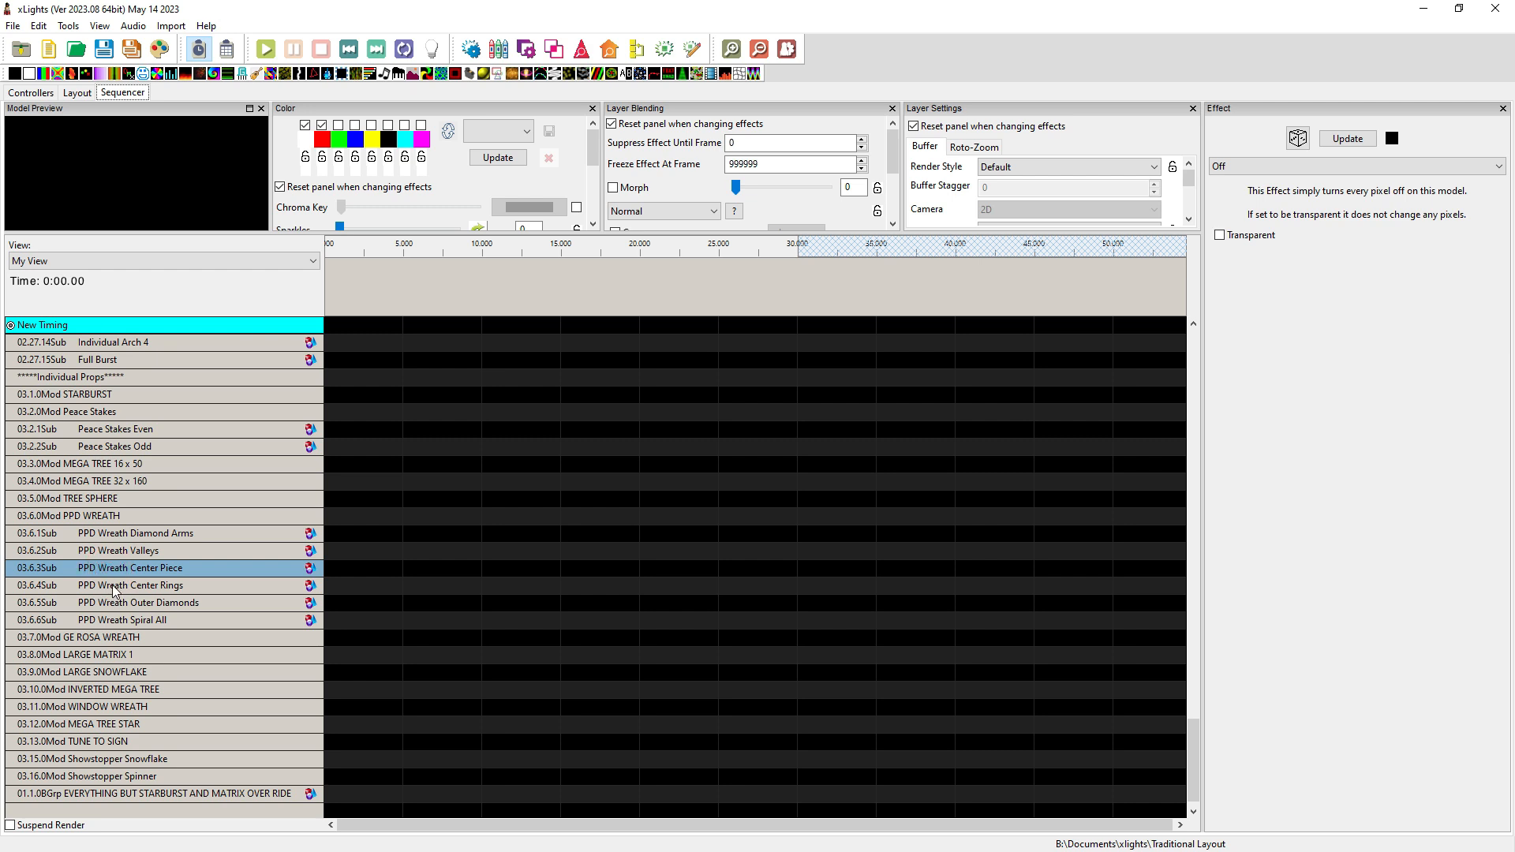
click(111, 585)
click(114, 603)
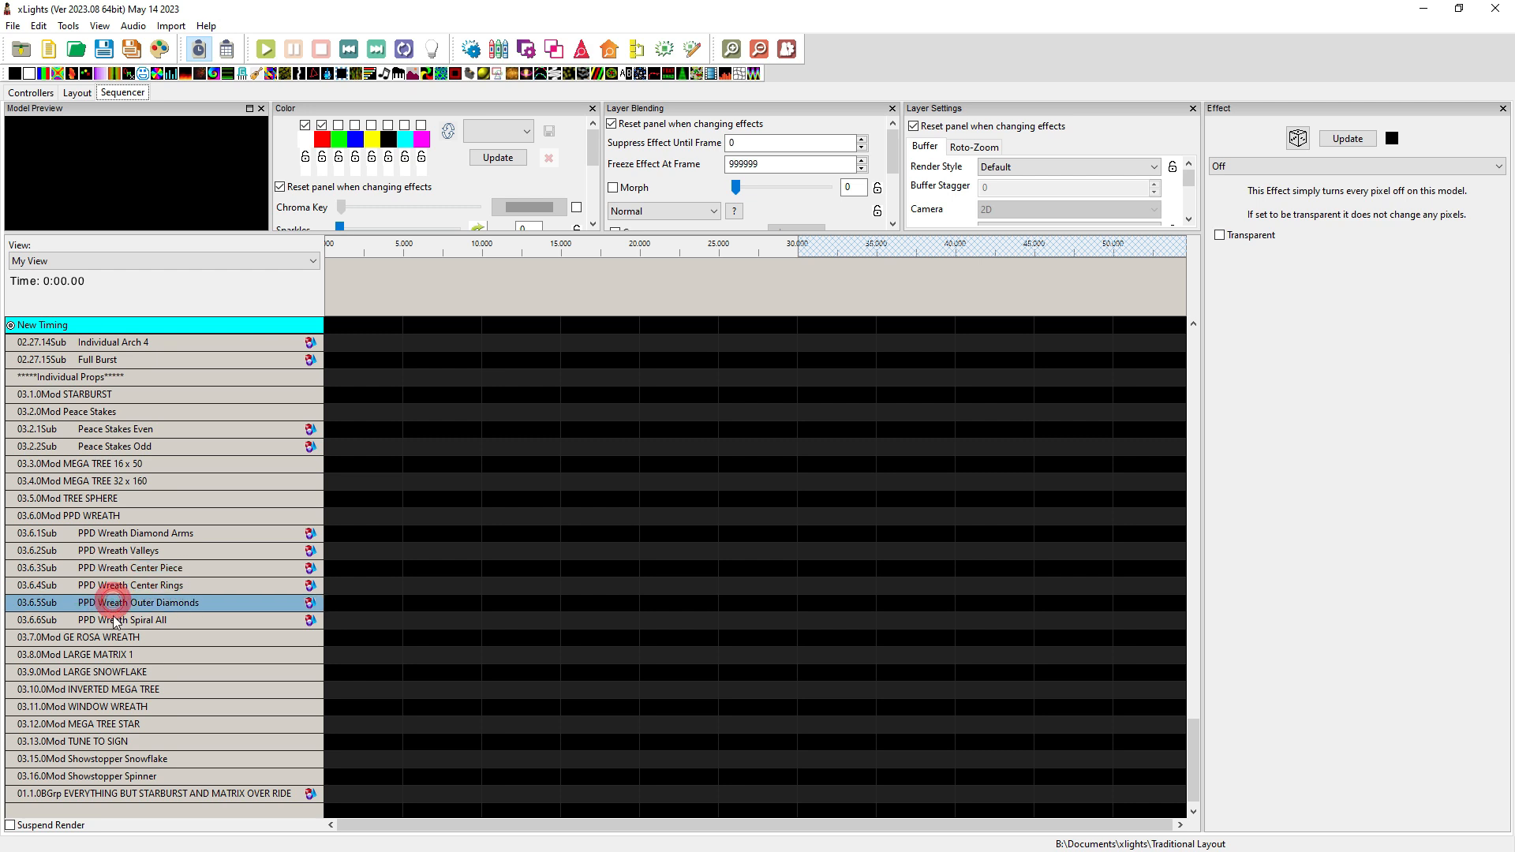
click(111, 621)
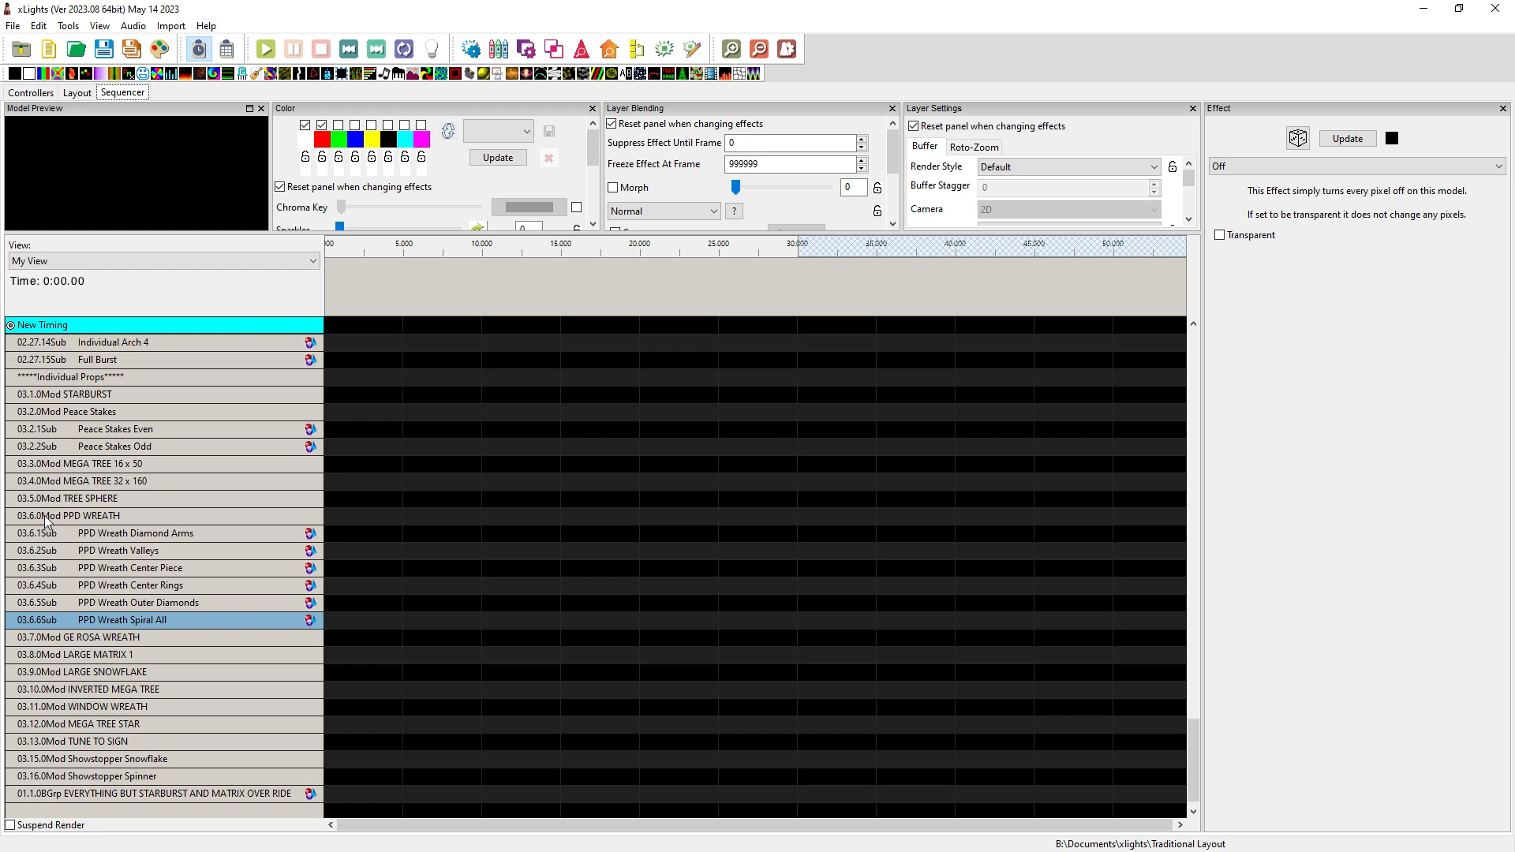
click(93, 517)
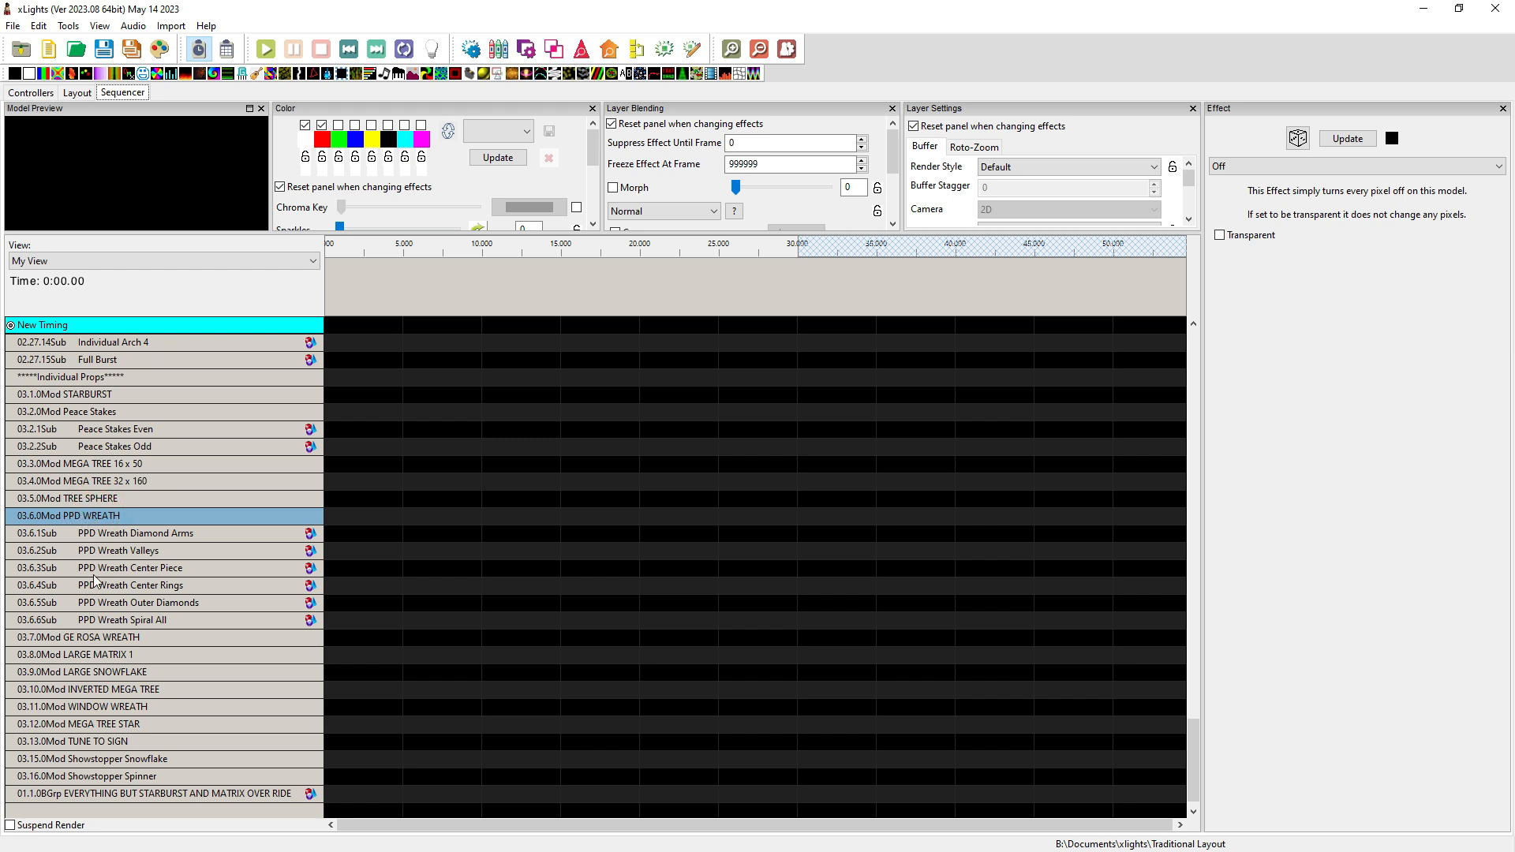
click(111, 535)
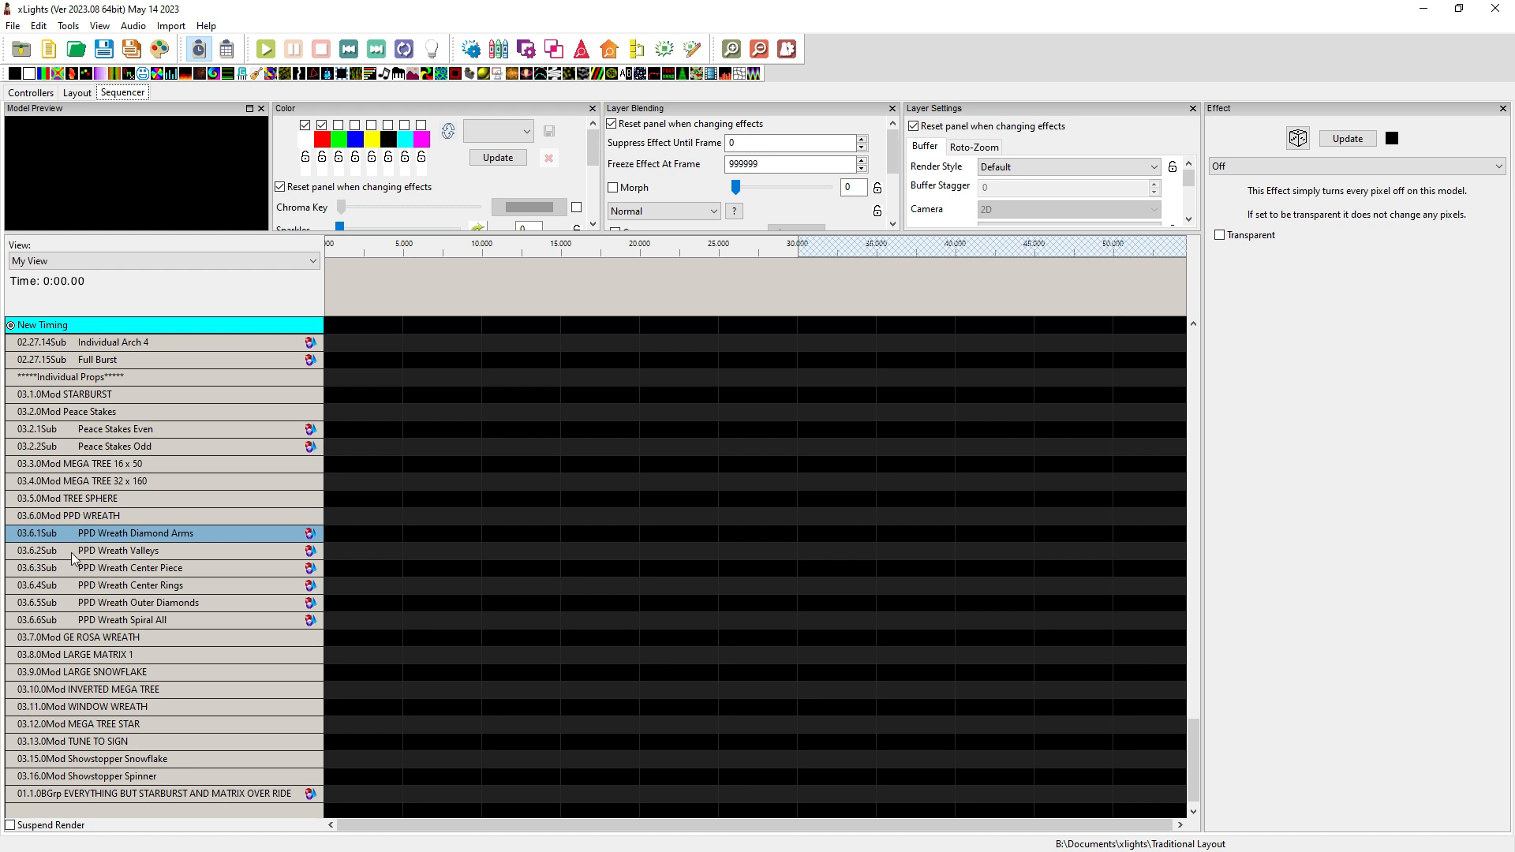
click(51, 550)
click(49, 567)
click(50, 585)
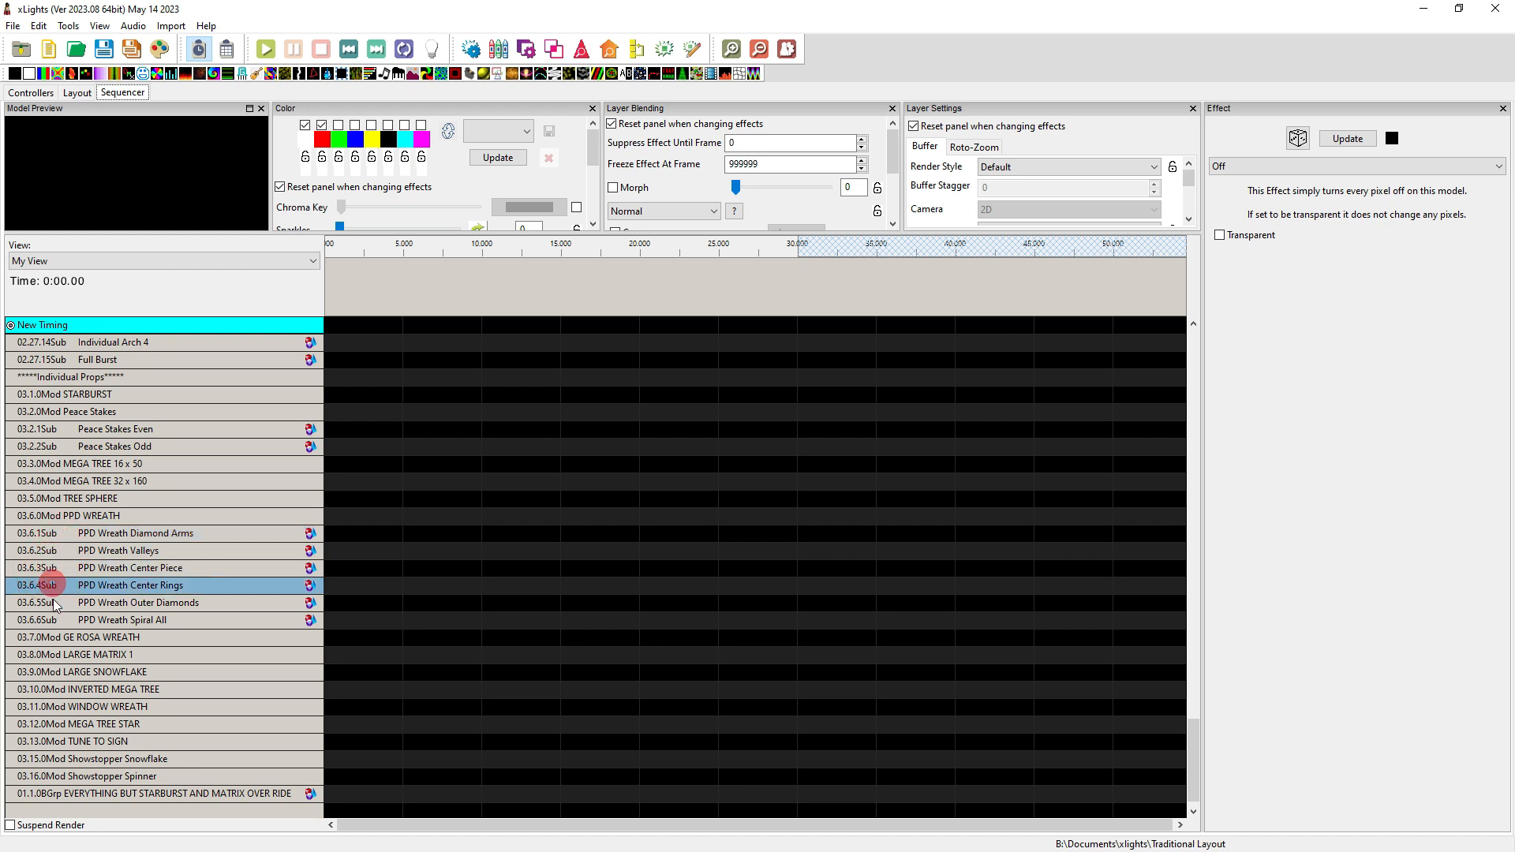
click(52, 602)
click(55, 620)
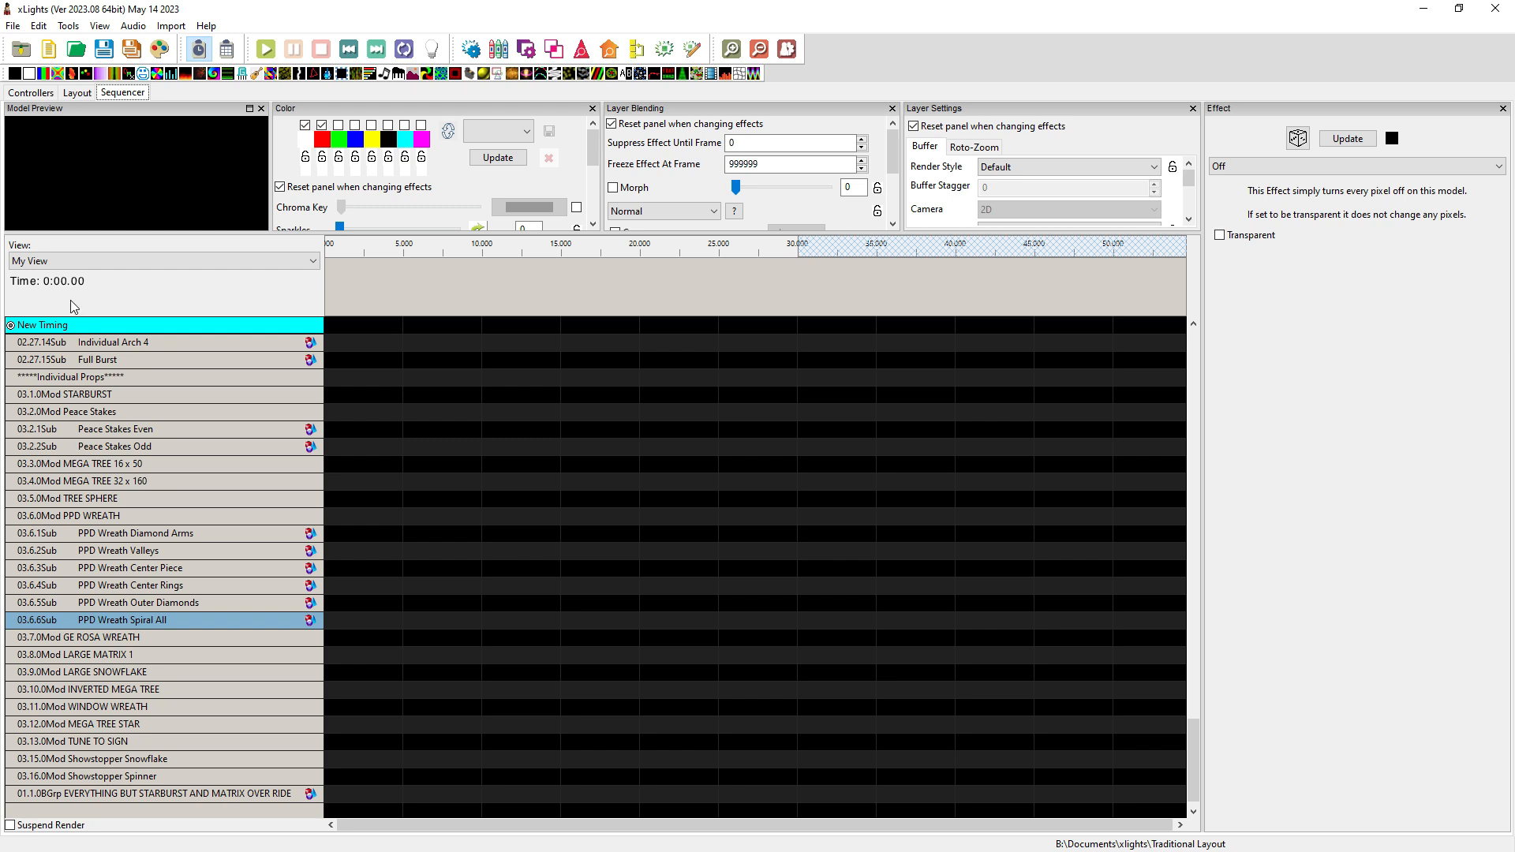
- Permanently change the show directory to the Mapping Back folder on the Desktop, discarding the open sequence's unsaved changes
click(41, 97)
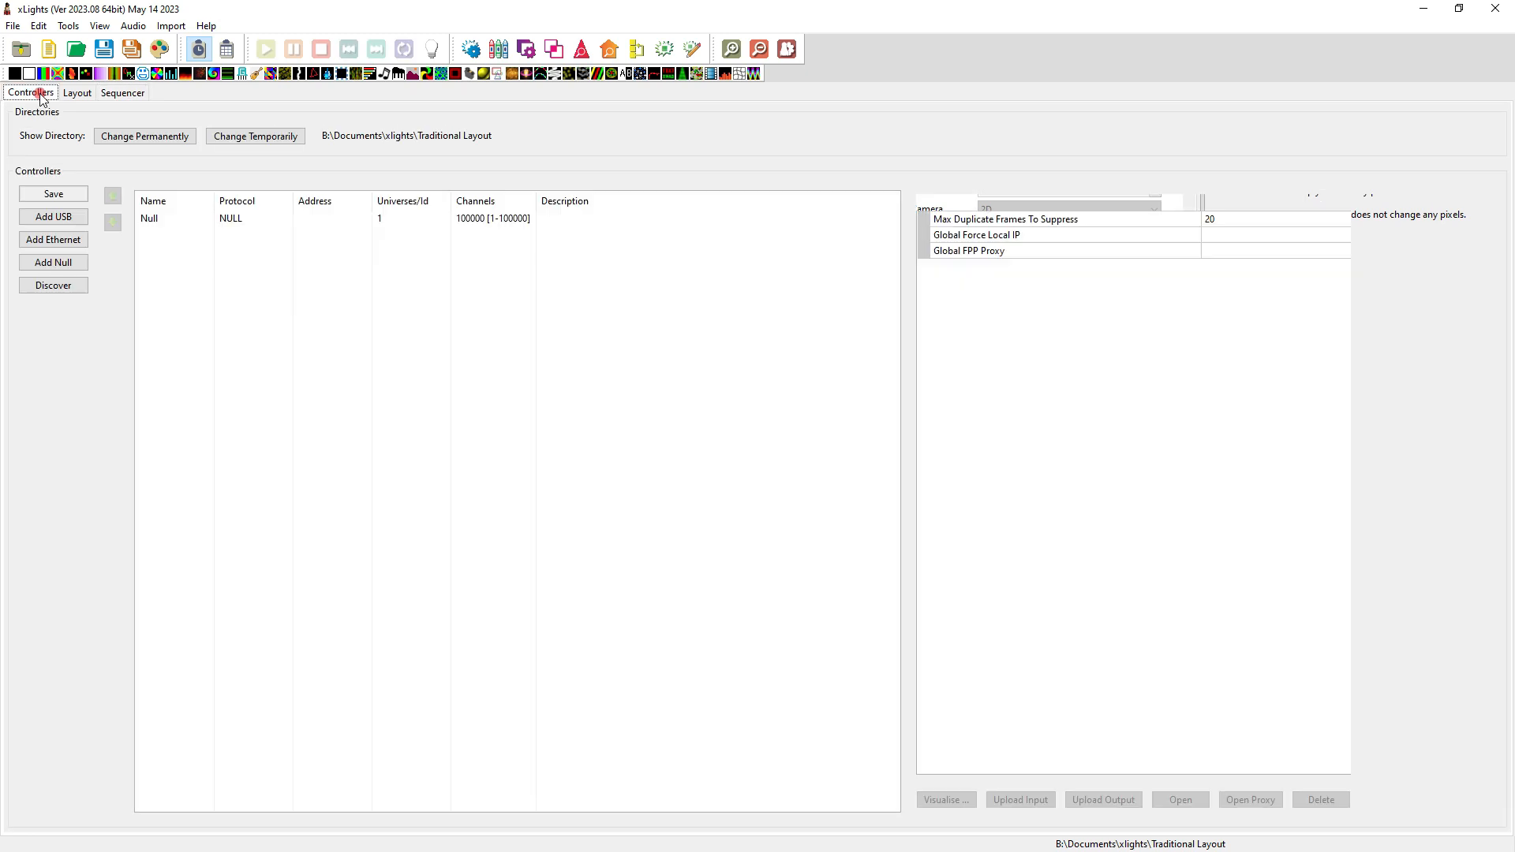
click(148, 139)
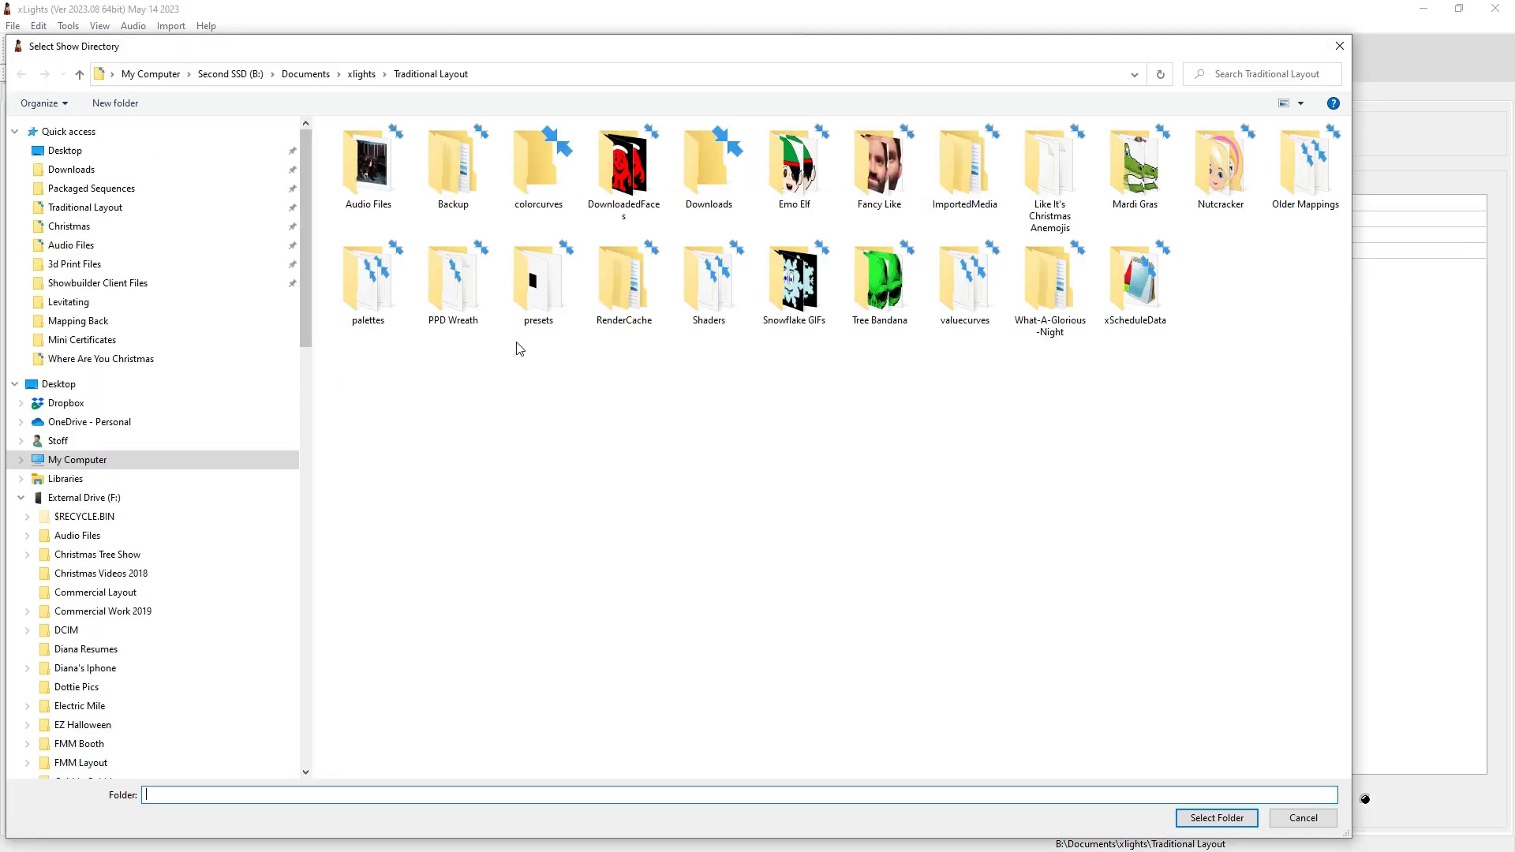
click(83, 150)
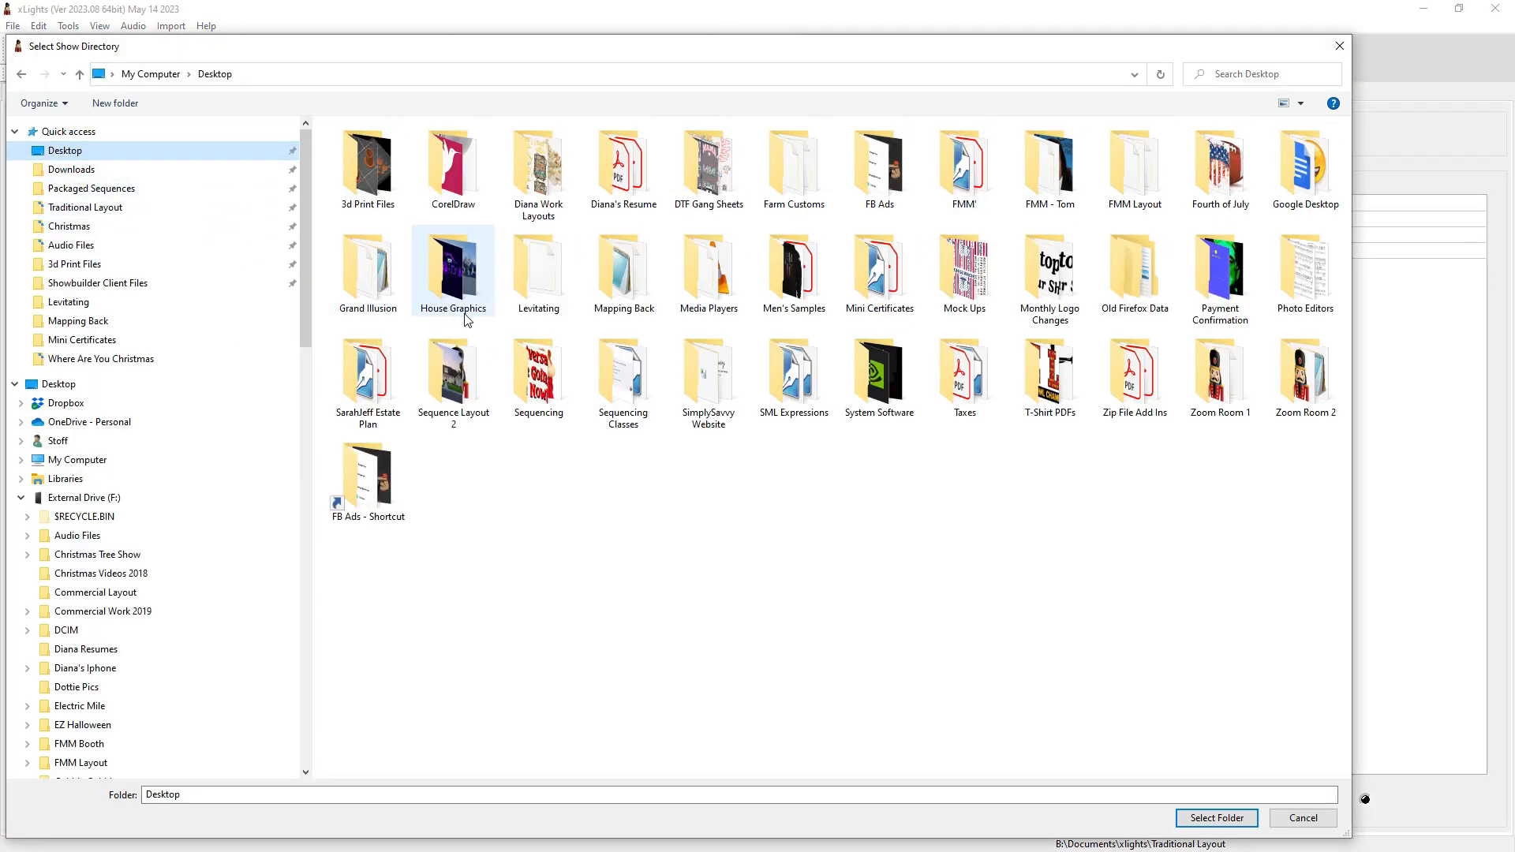
click(623, 272)
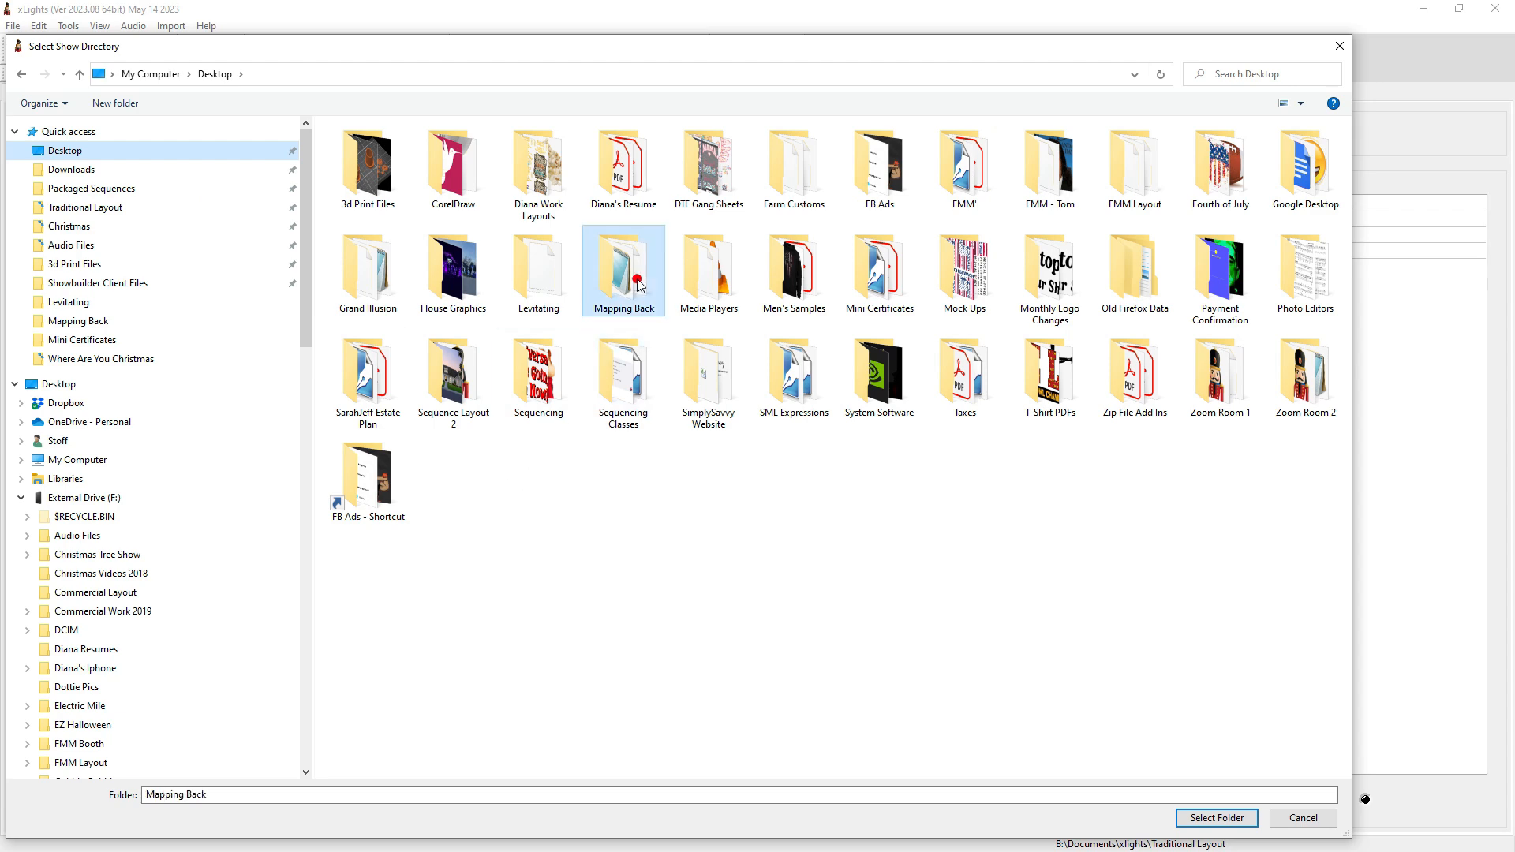
double_click(627, 274)
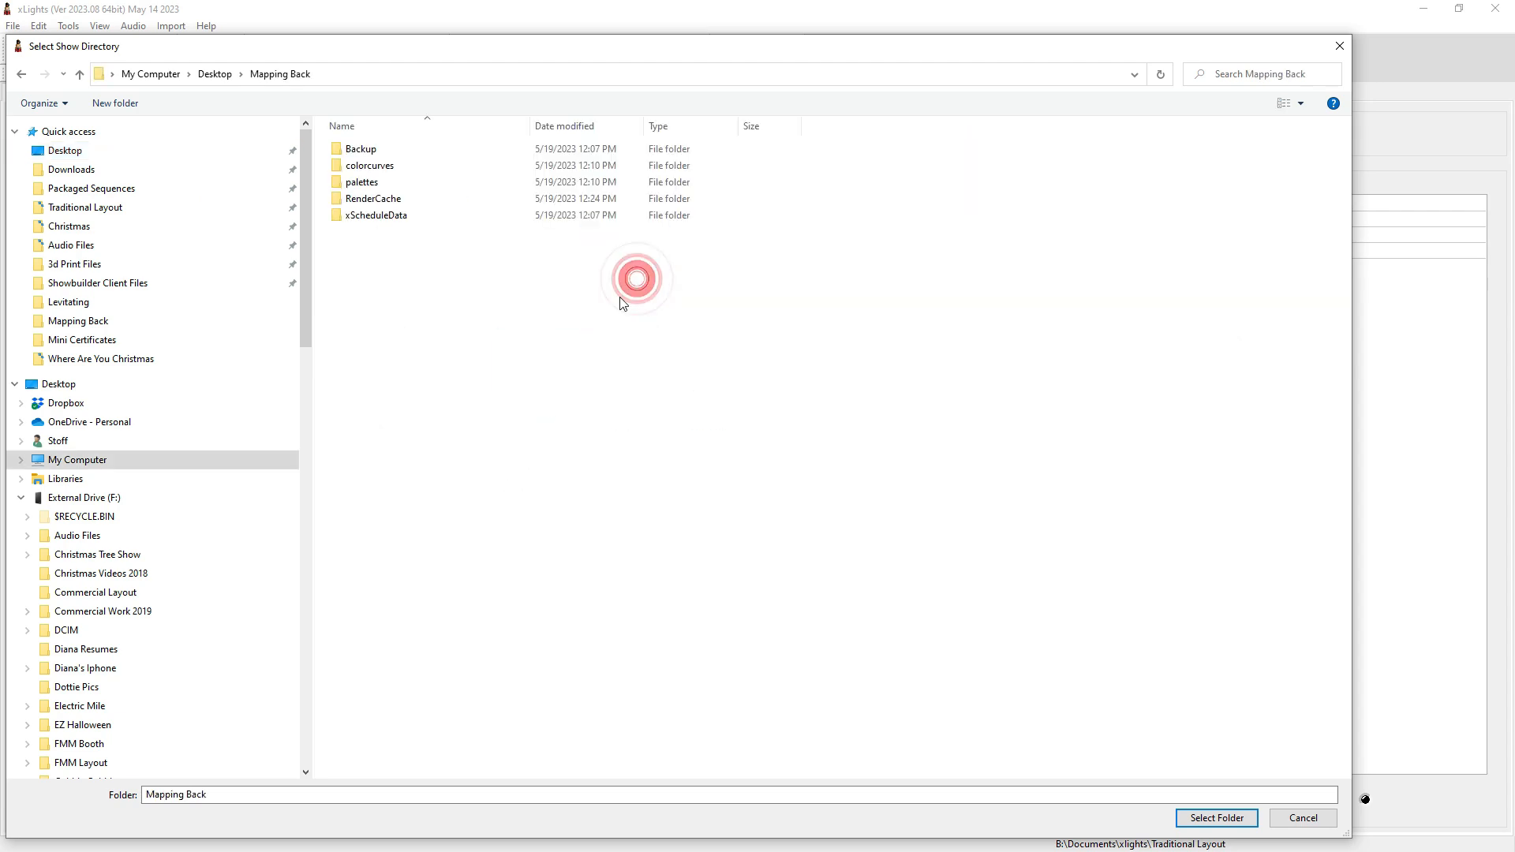
click(1199, 815)
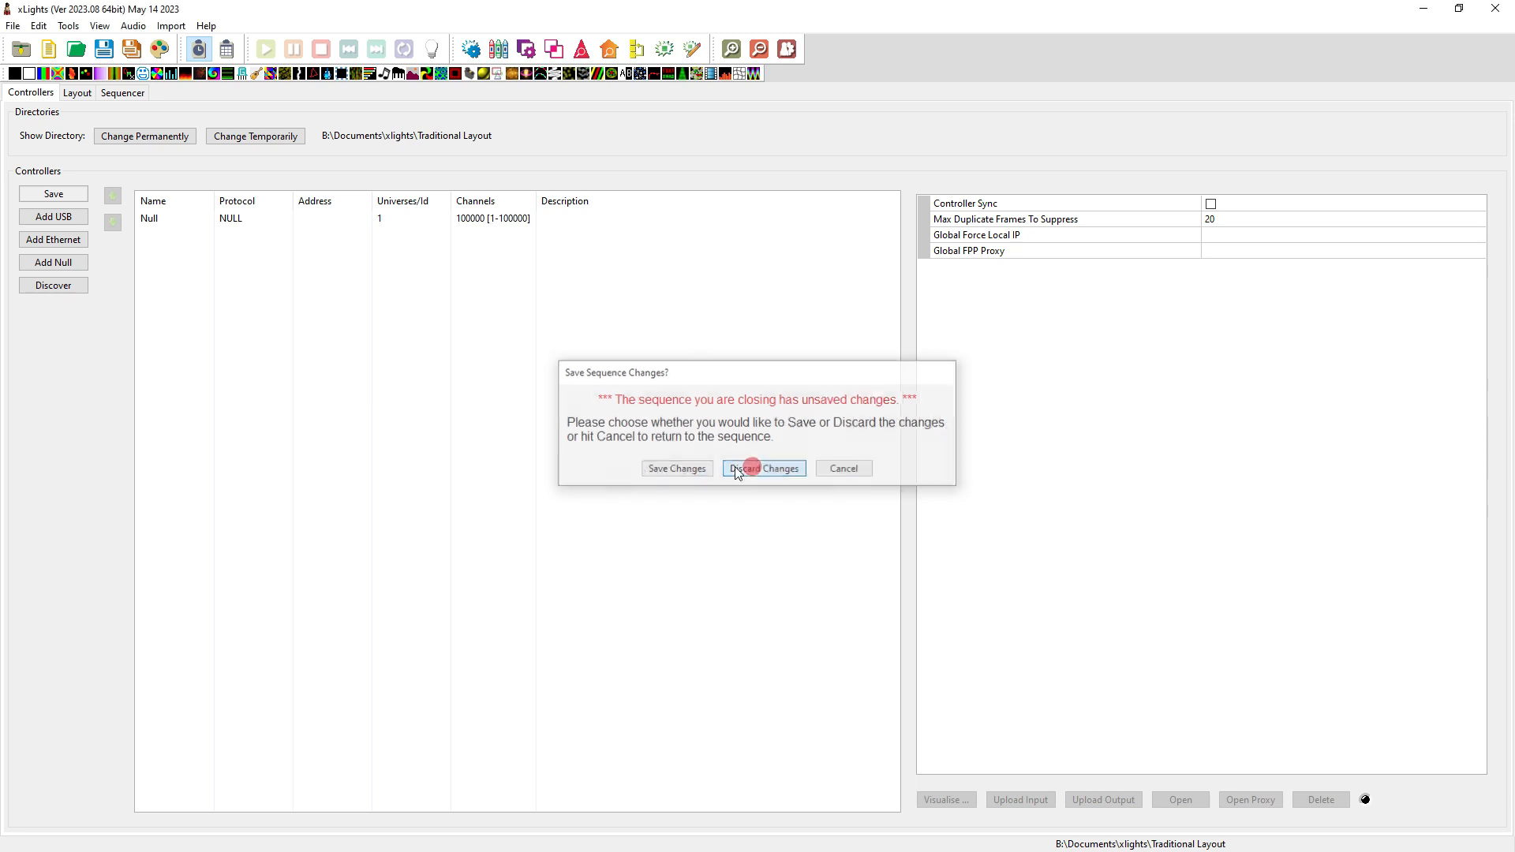
click(736, 467)
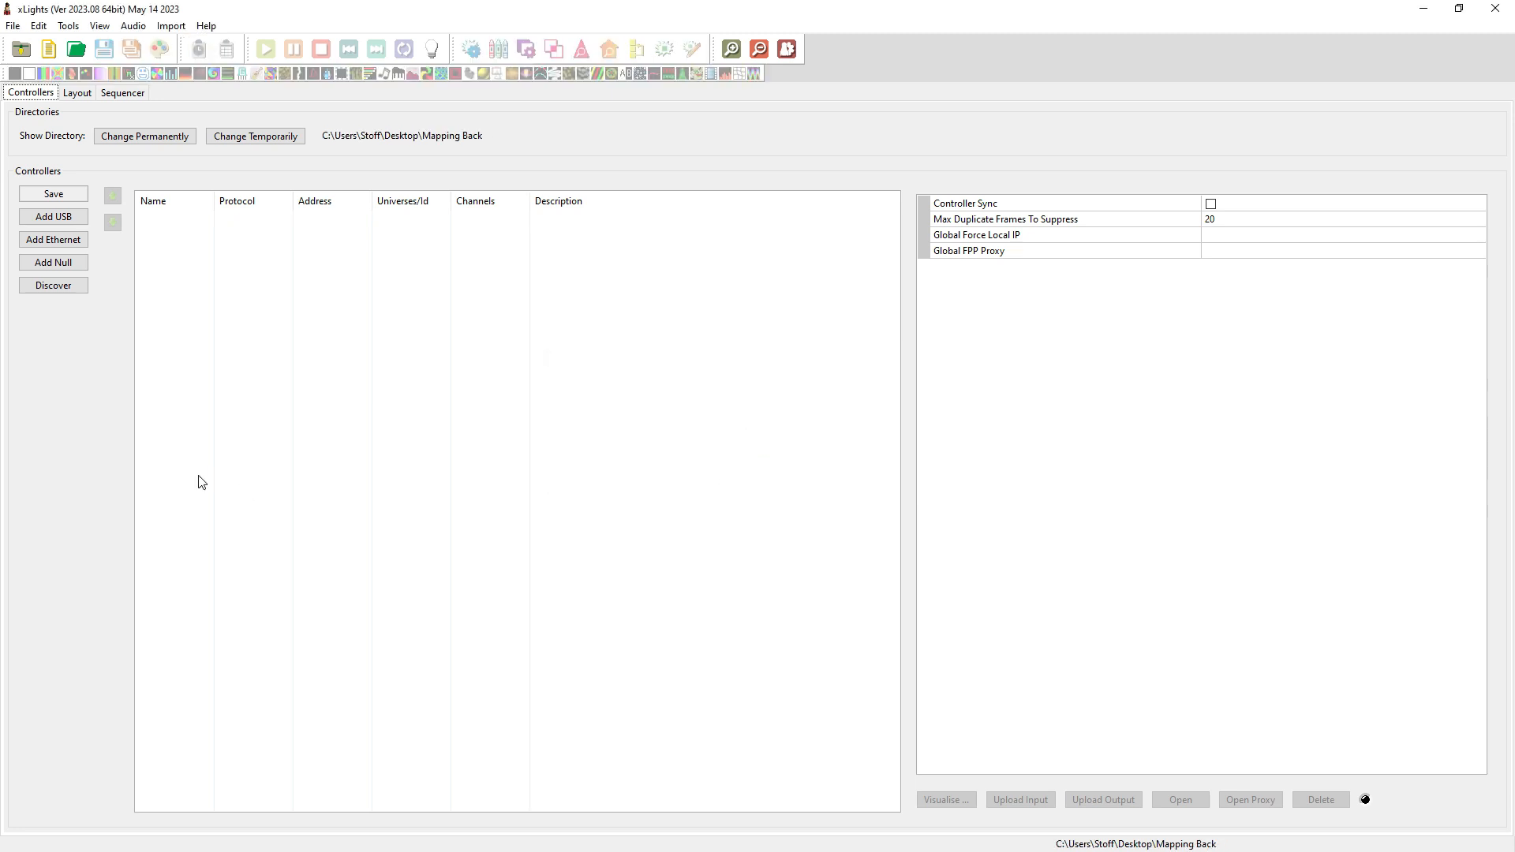
- Review the submodel list of Showstopper Spinner-3 in the layout, including its **WHOLE SPINNER and **OUTER section headings, and close it without changes
click(78, 93)
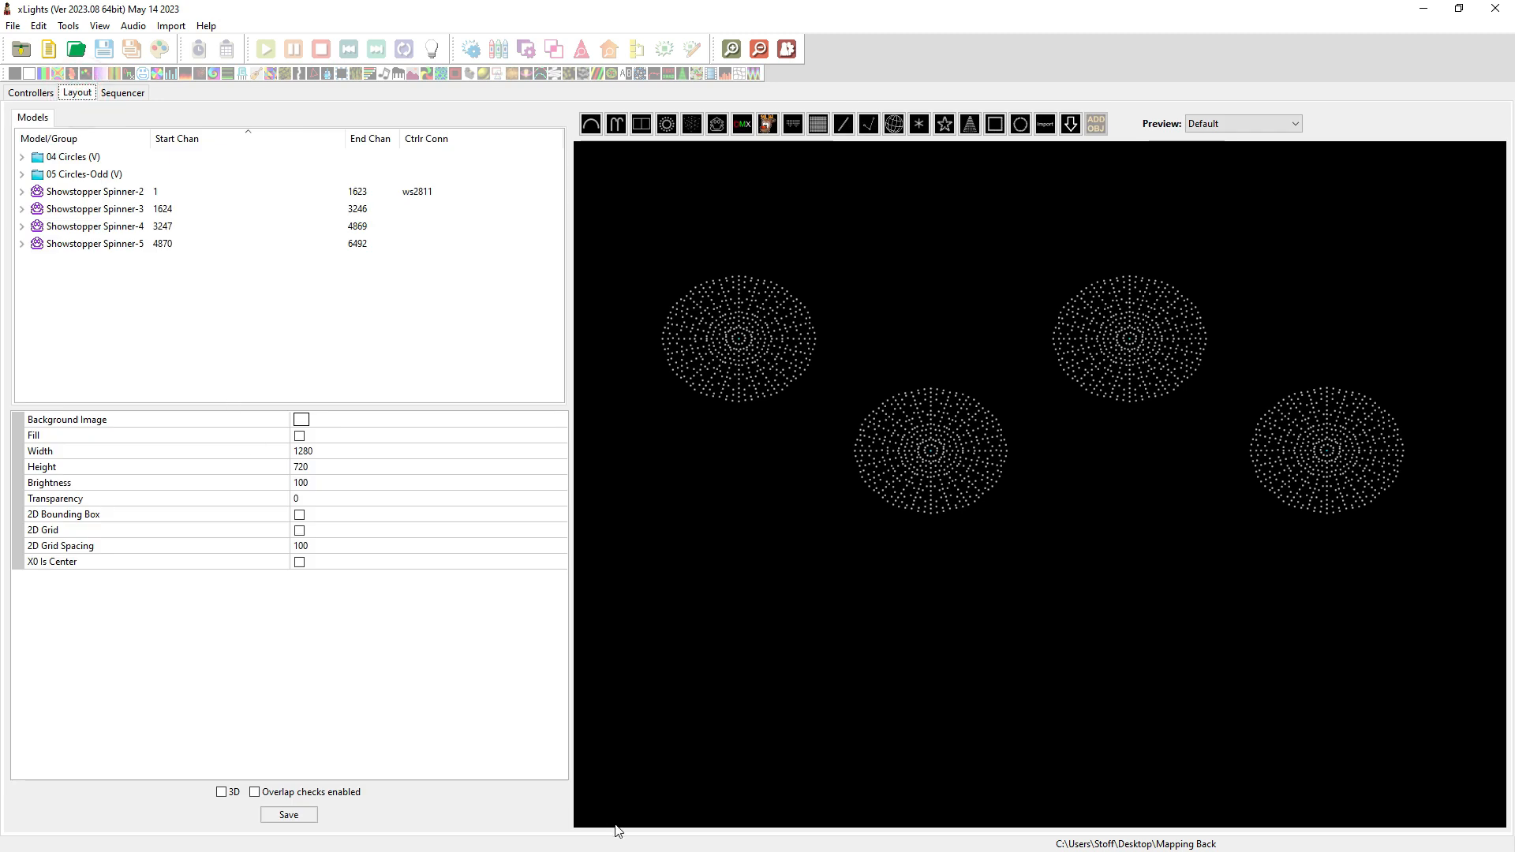
click(754, 353)
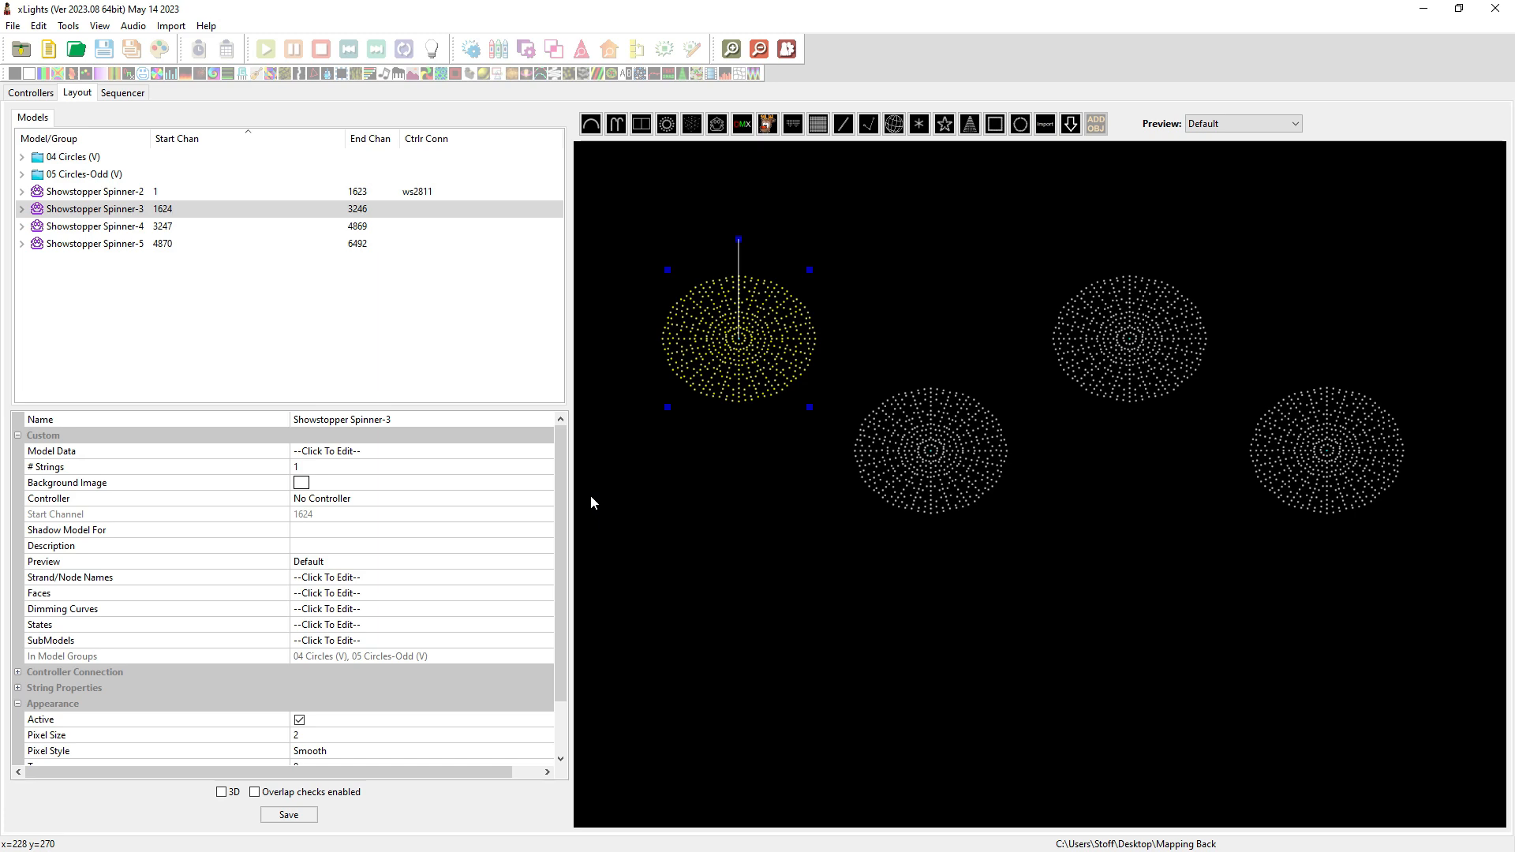
click(479, 640)
click(546, 641)
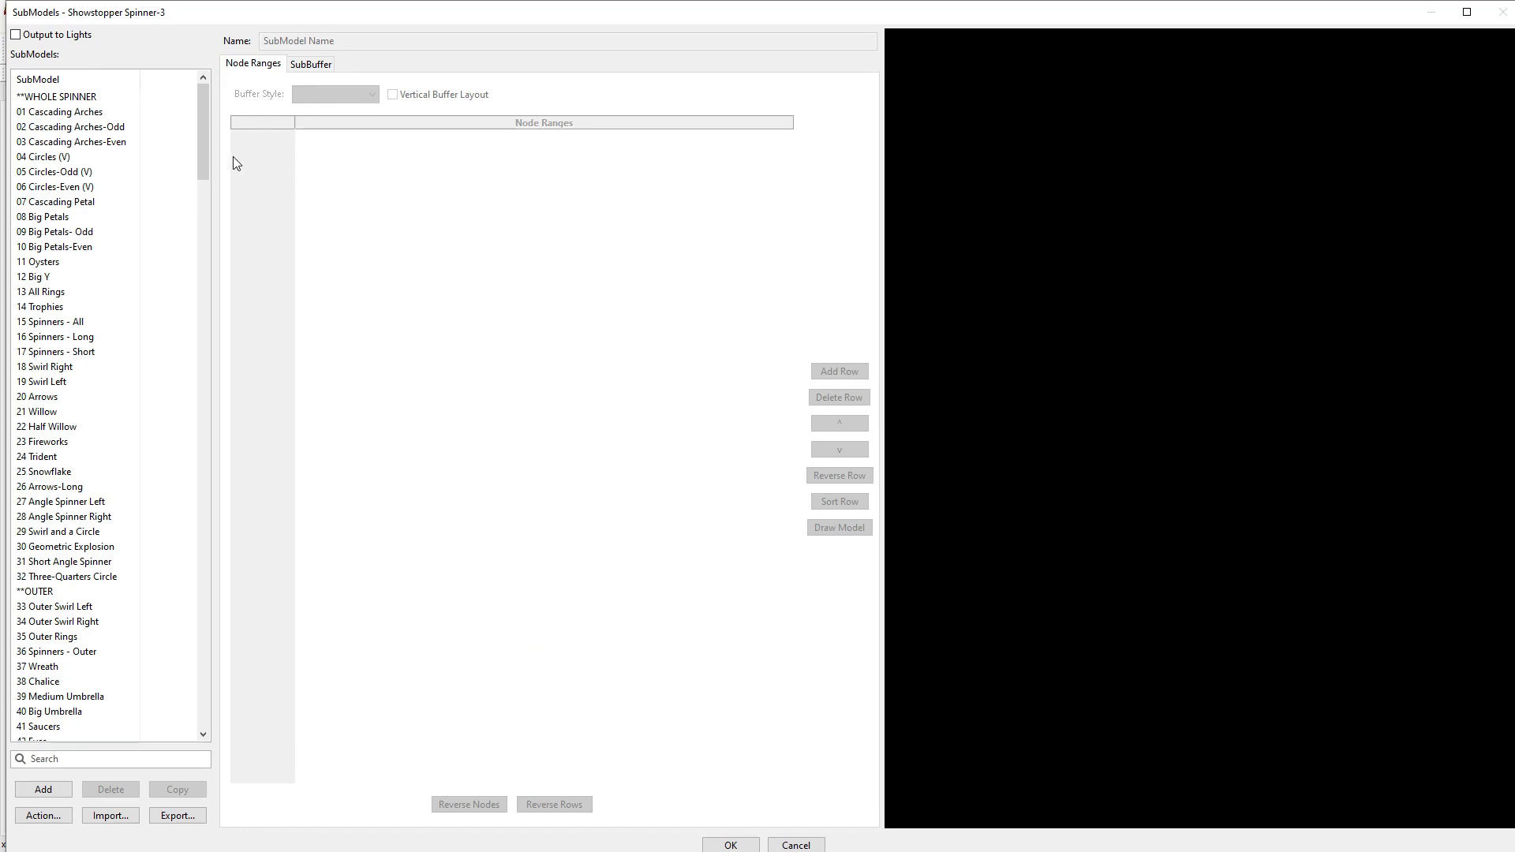
click(79, 96)
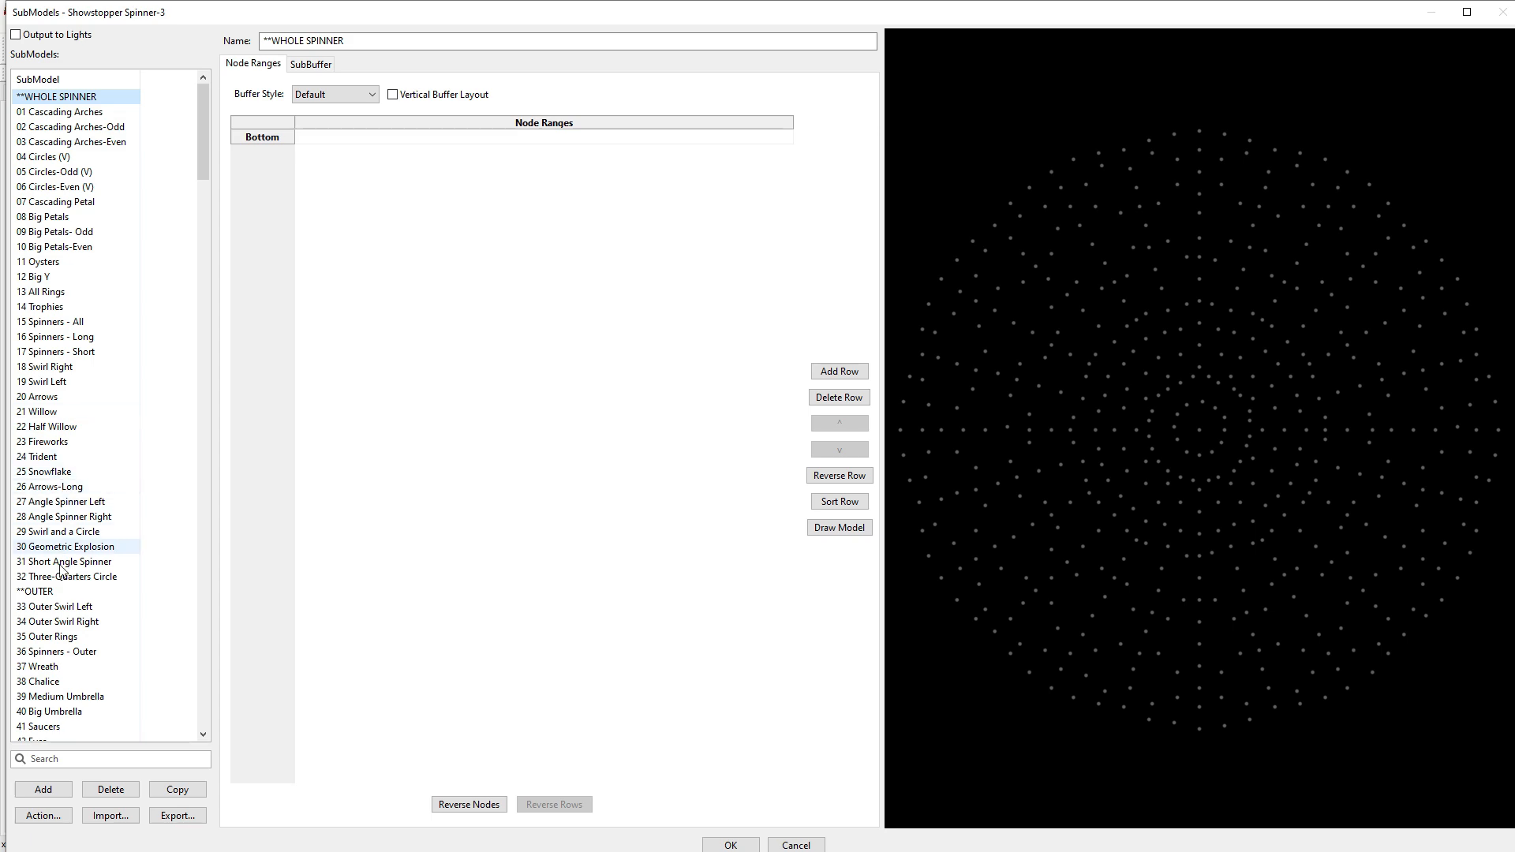
click(56, 591)
scroll(57, 604, down, 3)
scroll(56, 605, down, 2)
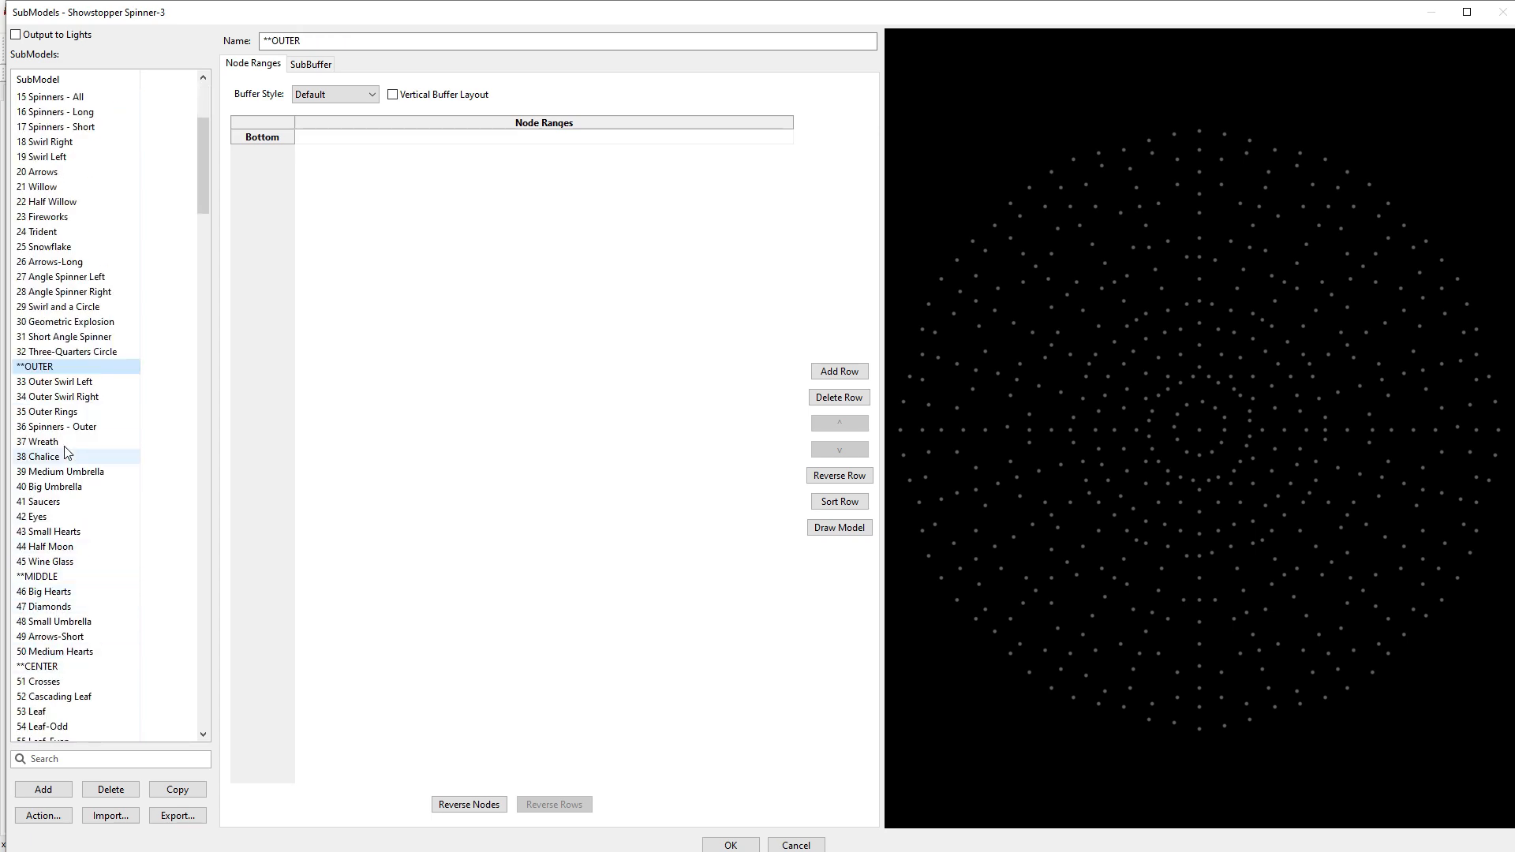
scroll(62, 447, up, 1)
scroll(61, 447, up, 4)
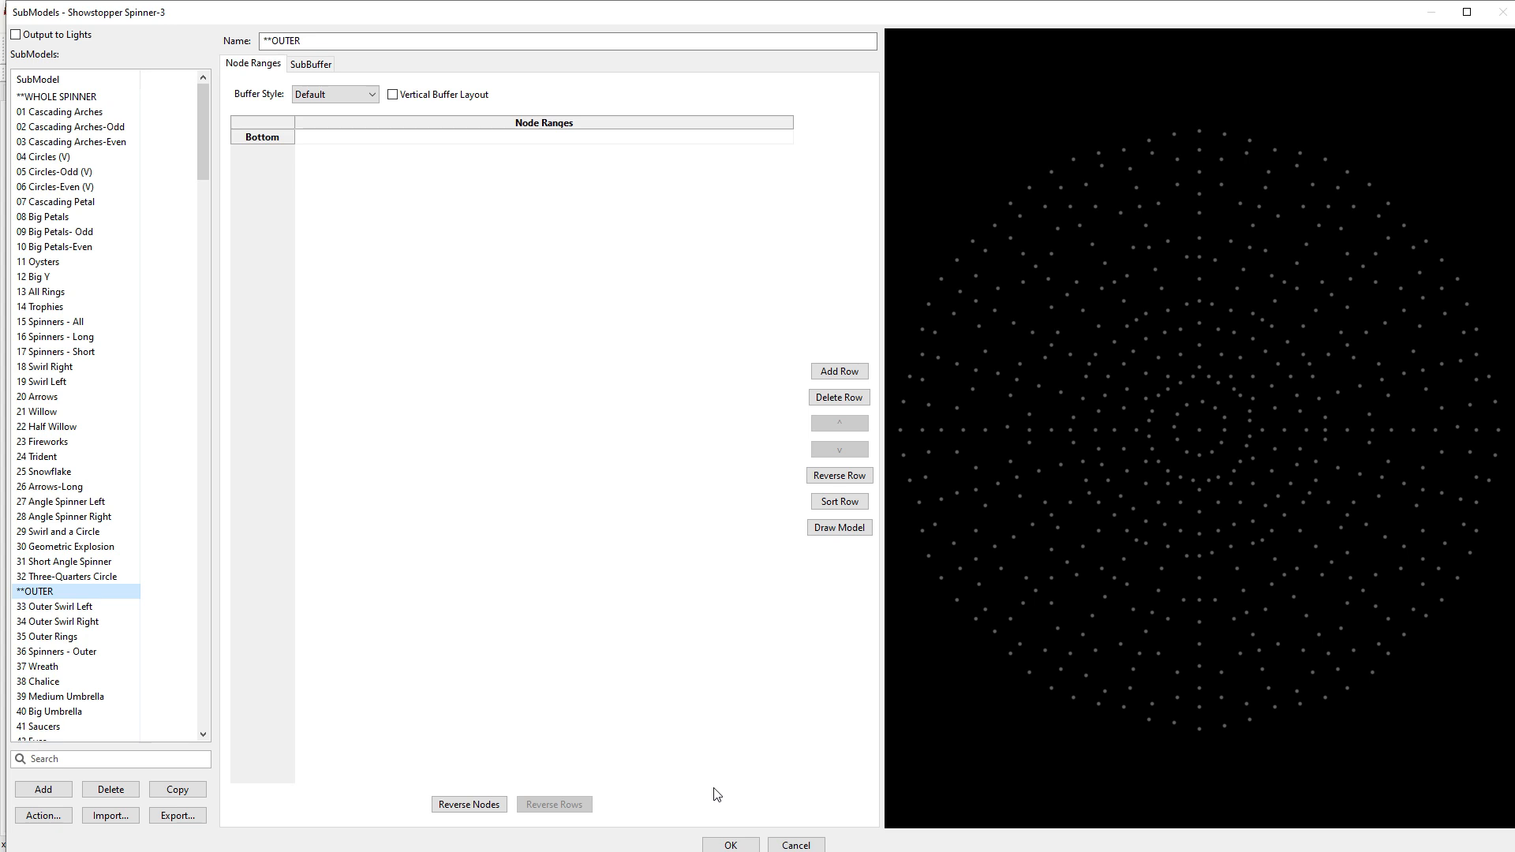
click(783, 845)
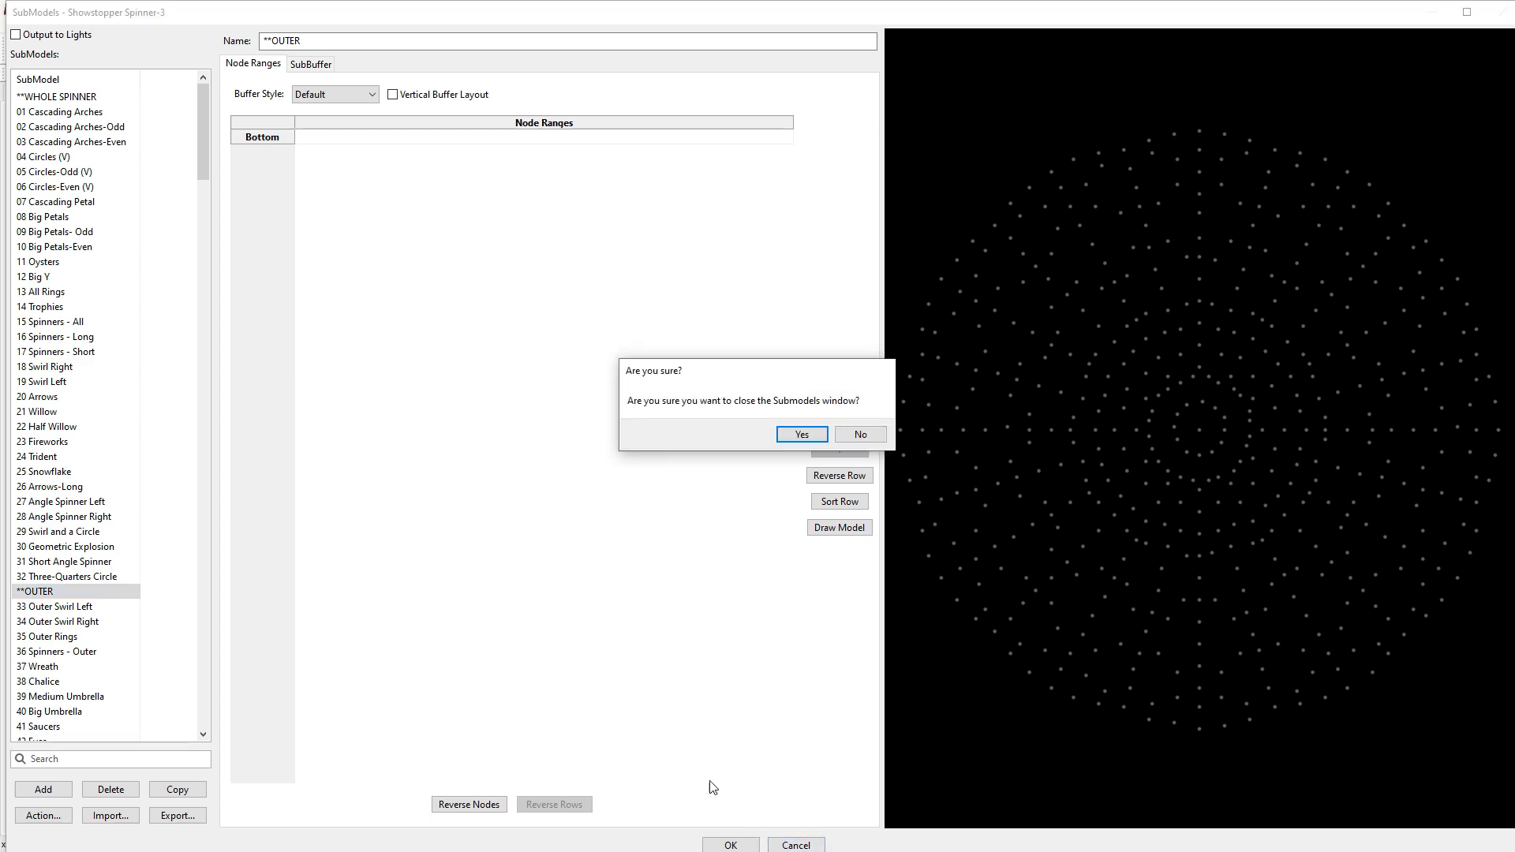
click(802, 434)
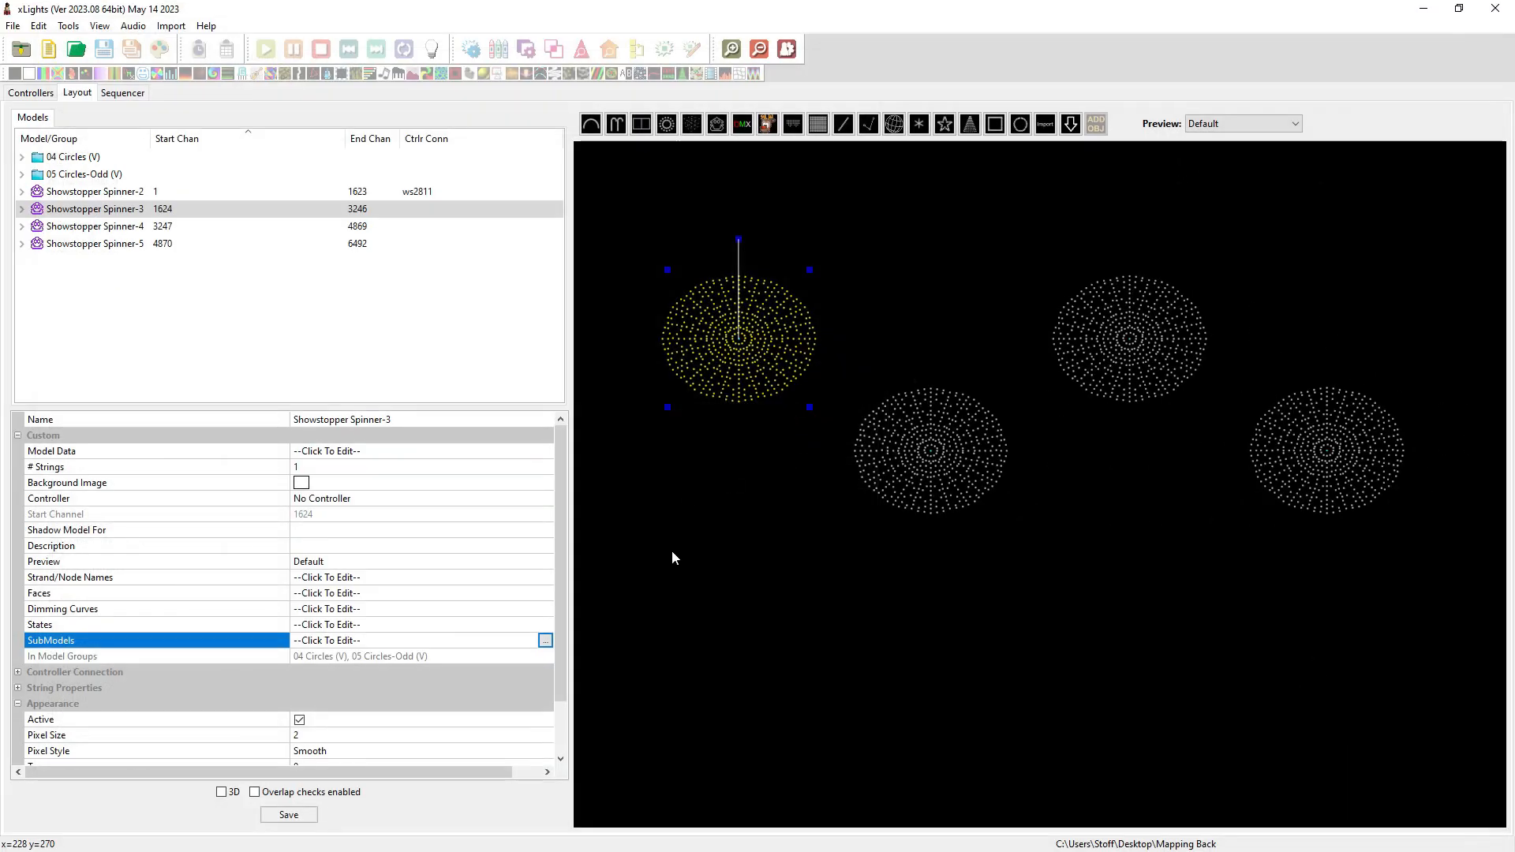
- Expand Showstopper Spinner-2, select its 06 Circles-Even (V) submodel and create an empty group named "06 Circles-Even (V)"
click(105, 198)
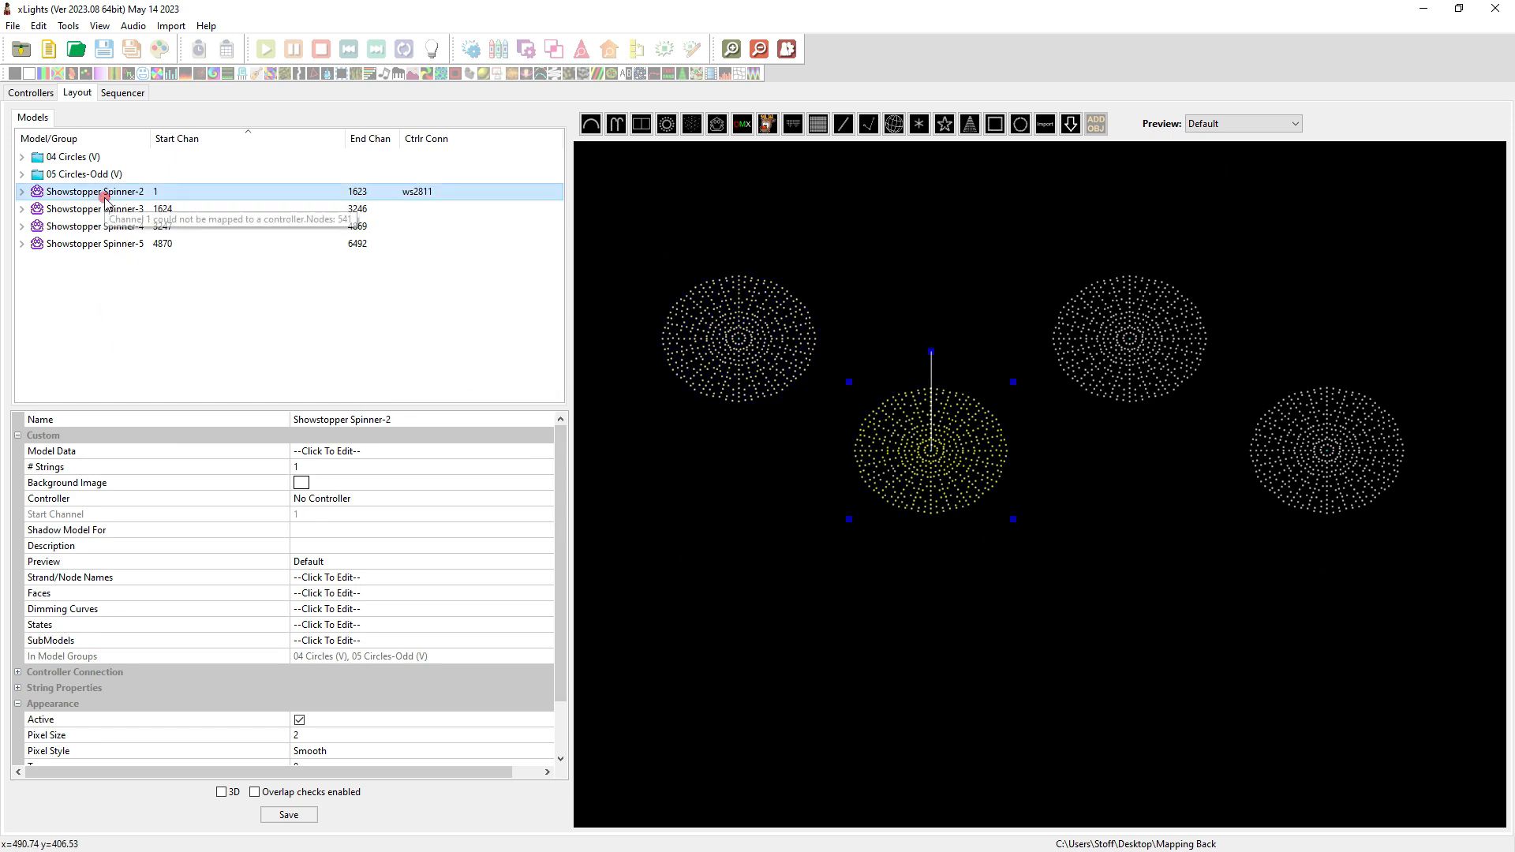
click(21, 193)
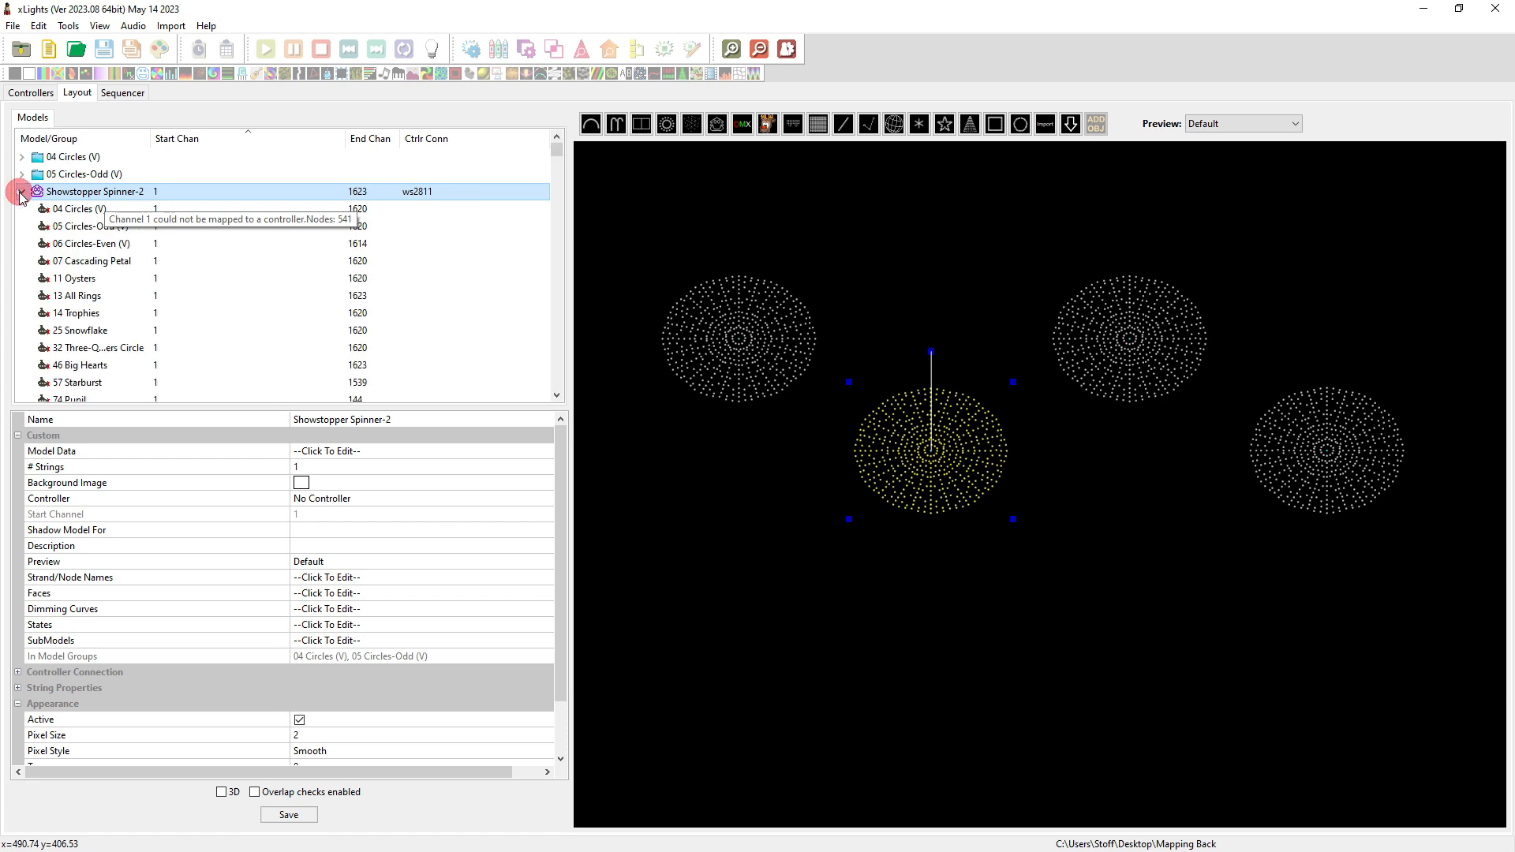
click(97, 246)
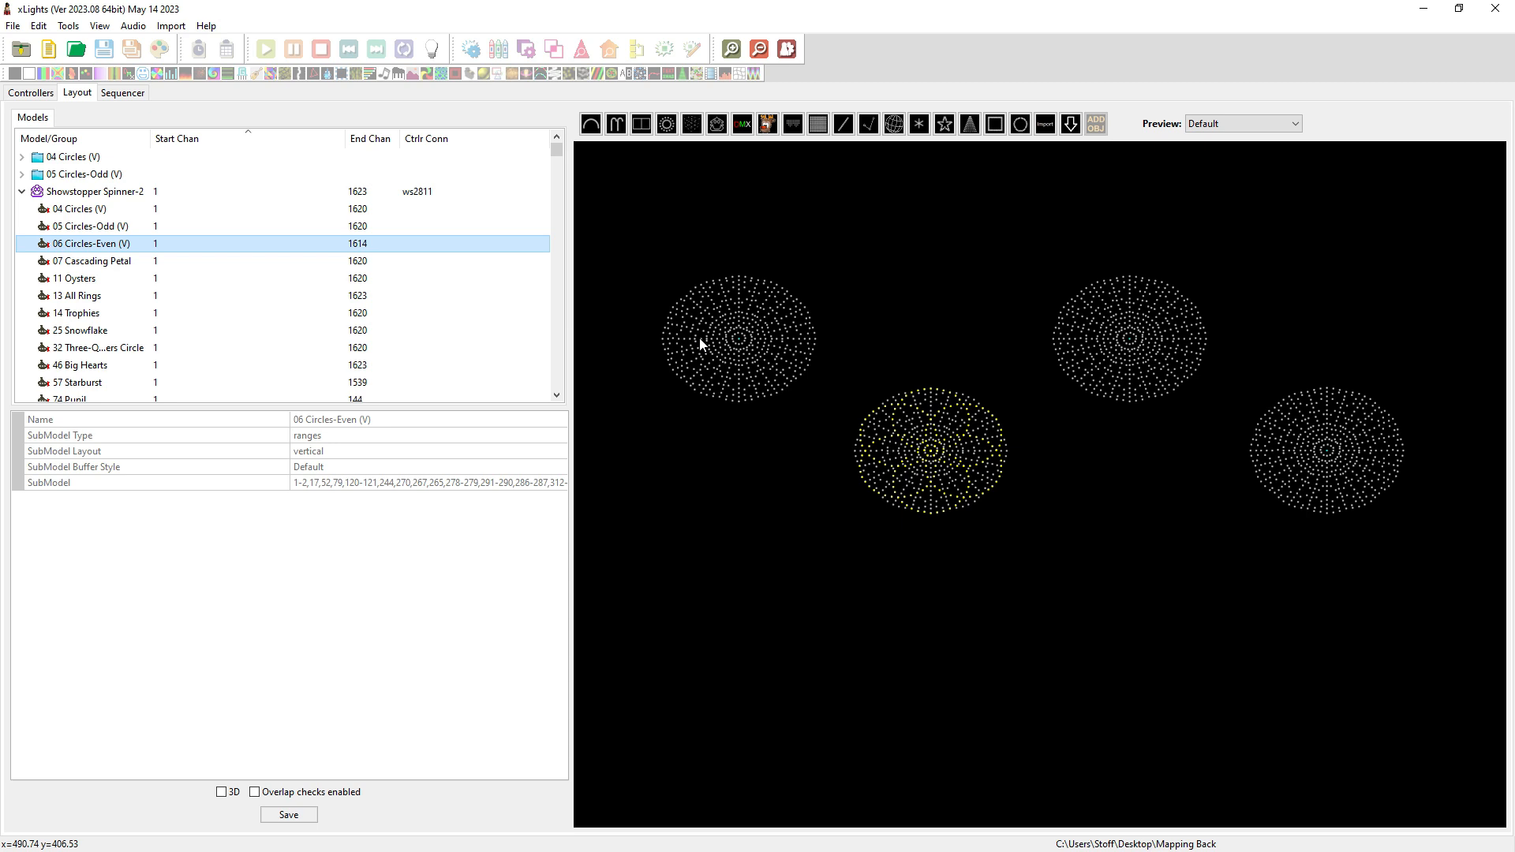
right_click(111, 251)
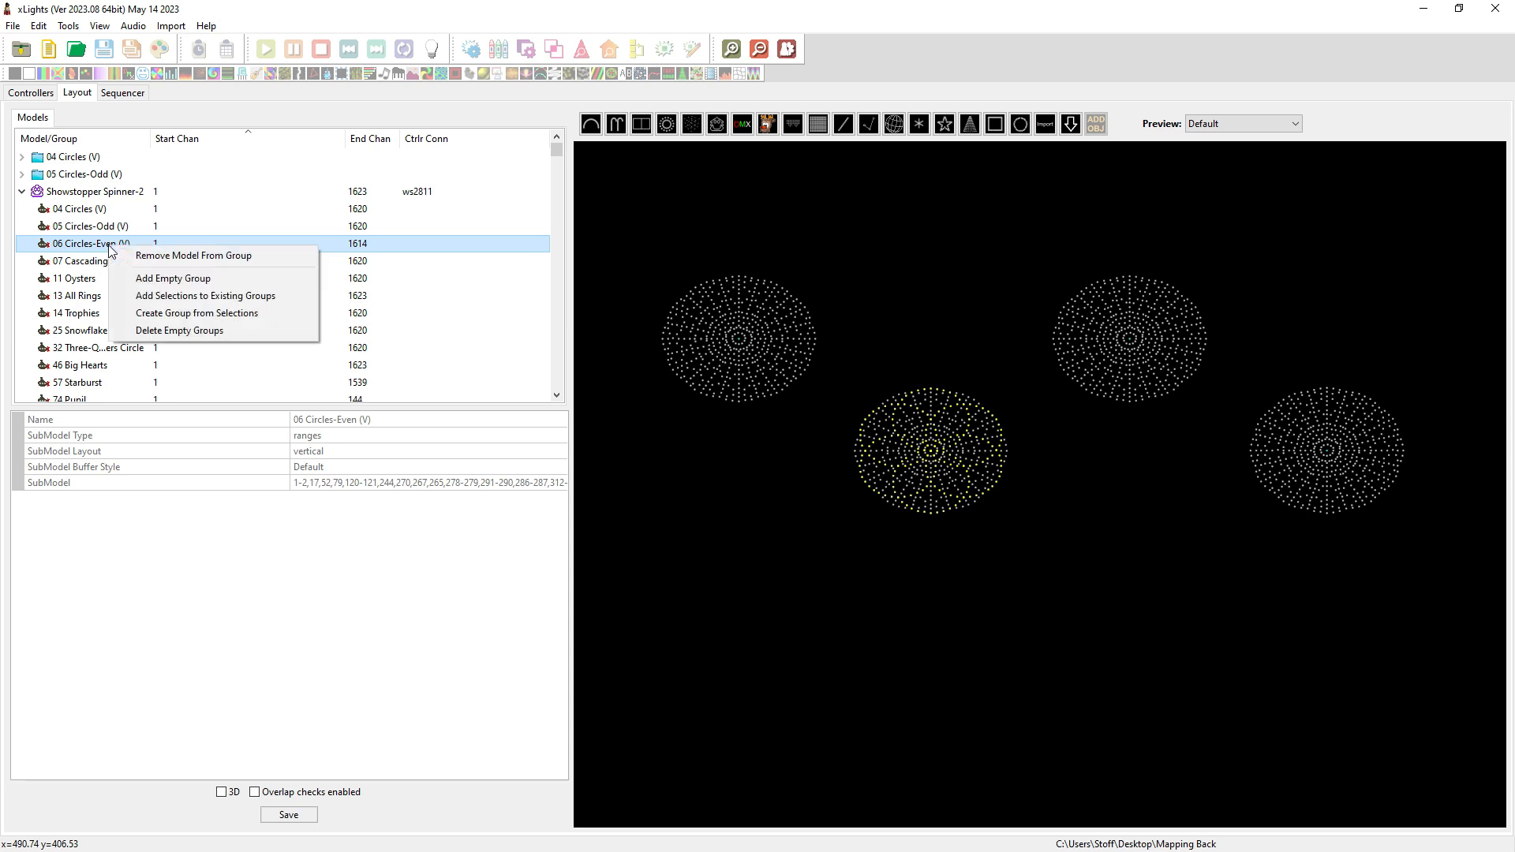
click(138, 281)
drag(156, 227, 369, 205)
text(06 Circles-Even (V)
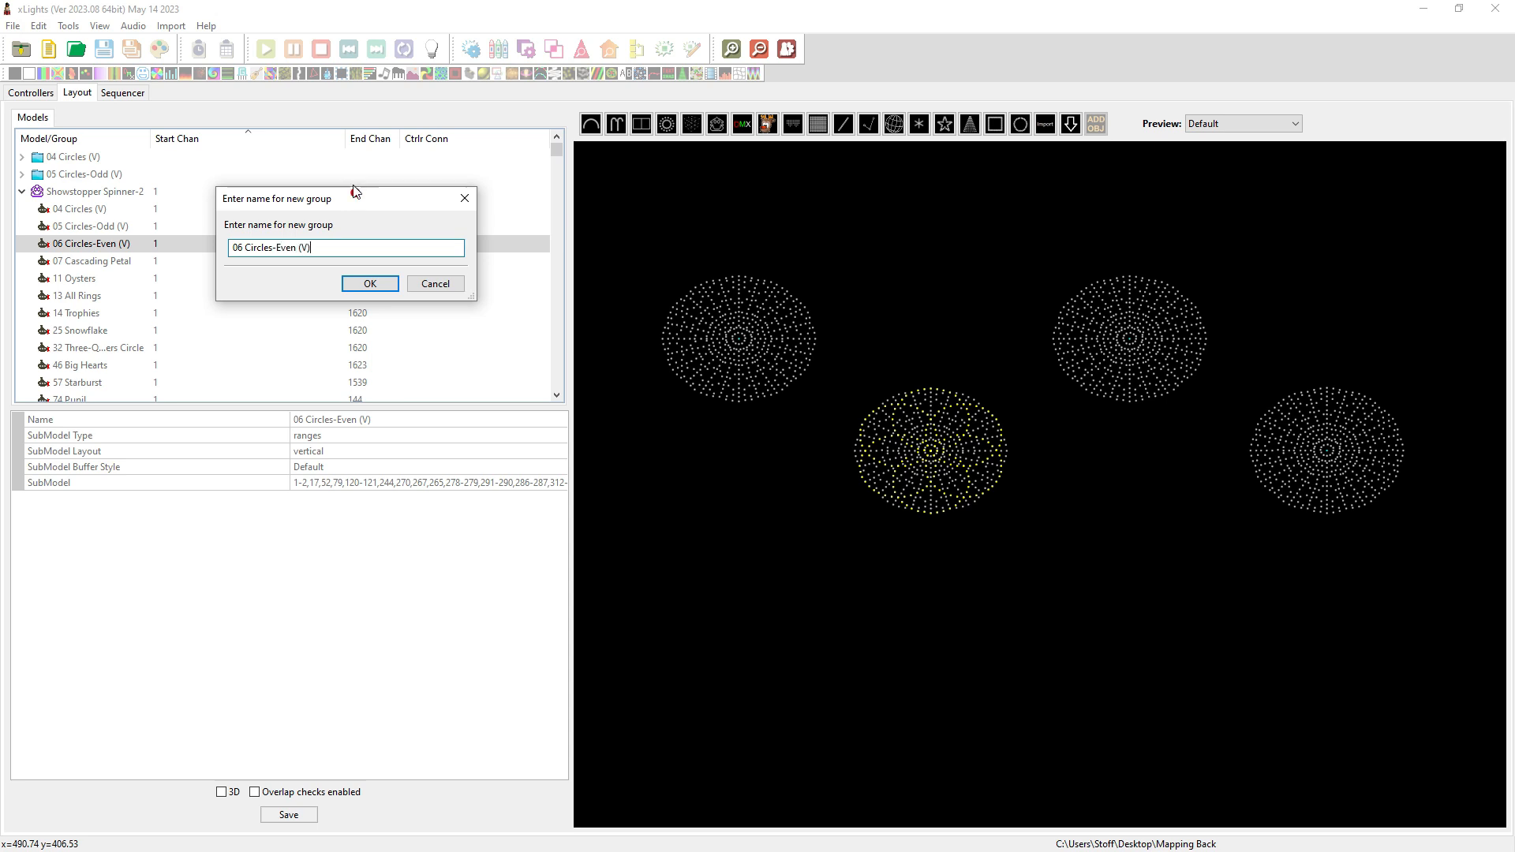
drag(363, 203, 357, 179)
click(362, 260)
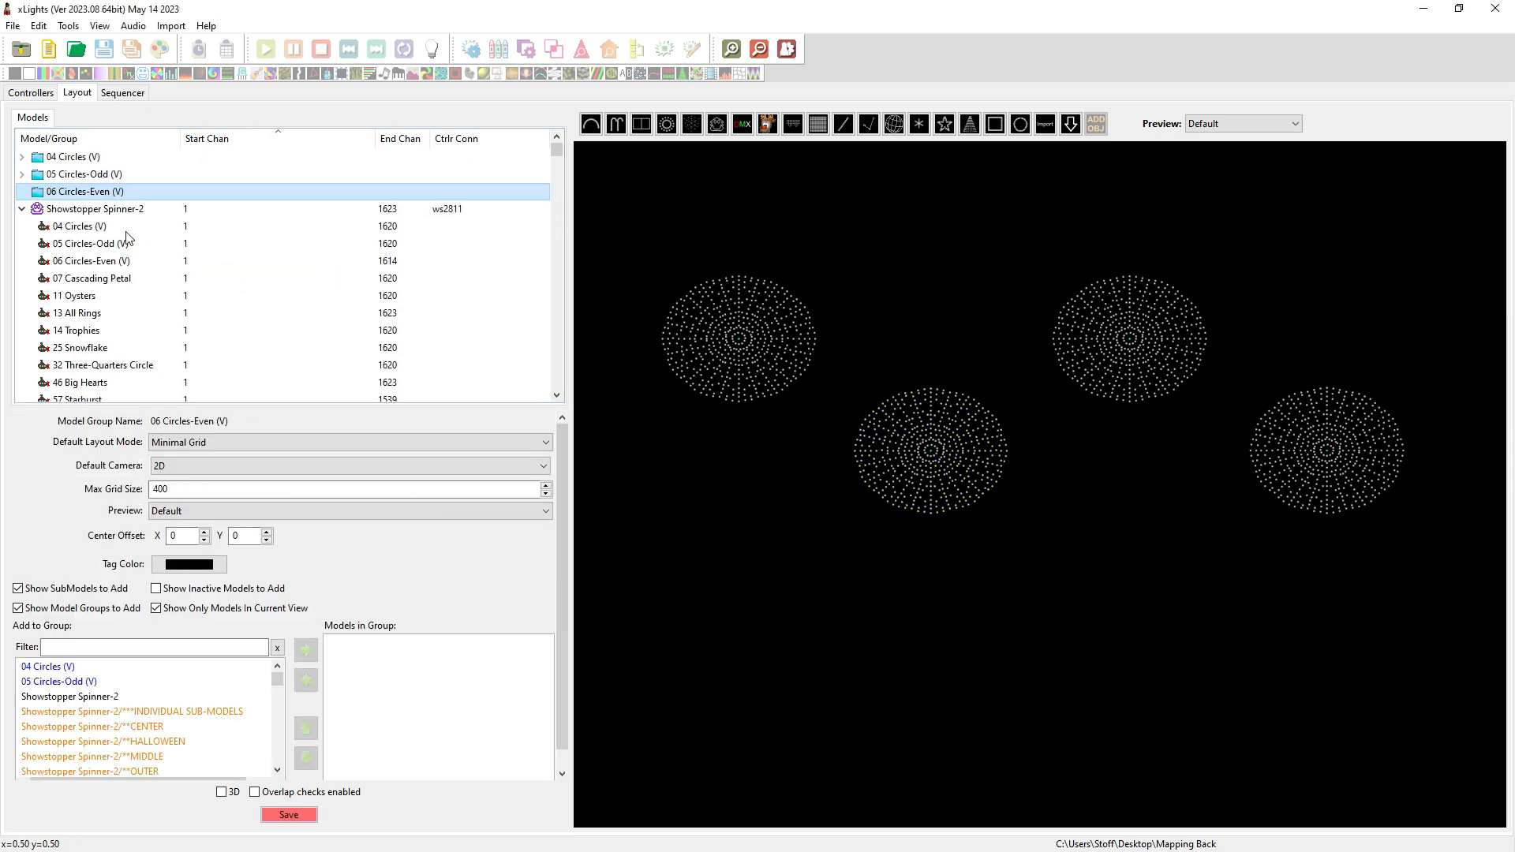
- Filter the available models by "06", add the 06 Circles-Even (V) submodels of Showstopper Spinner-2 through -5 to the group, save the layout and clear the filter
click(82, 649)
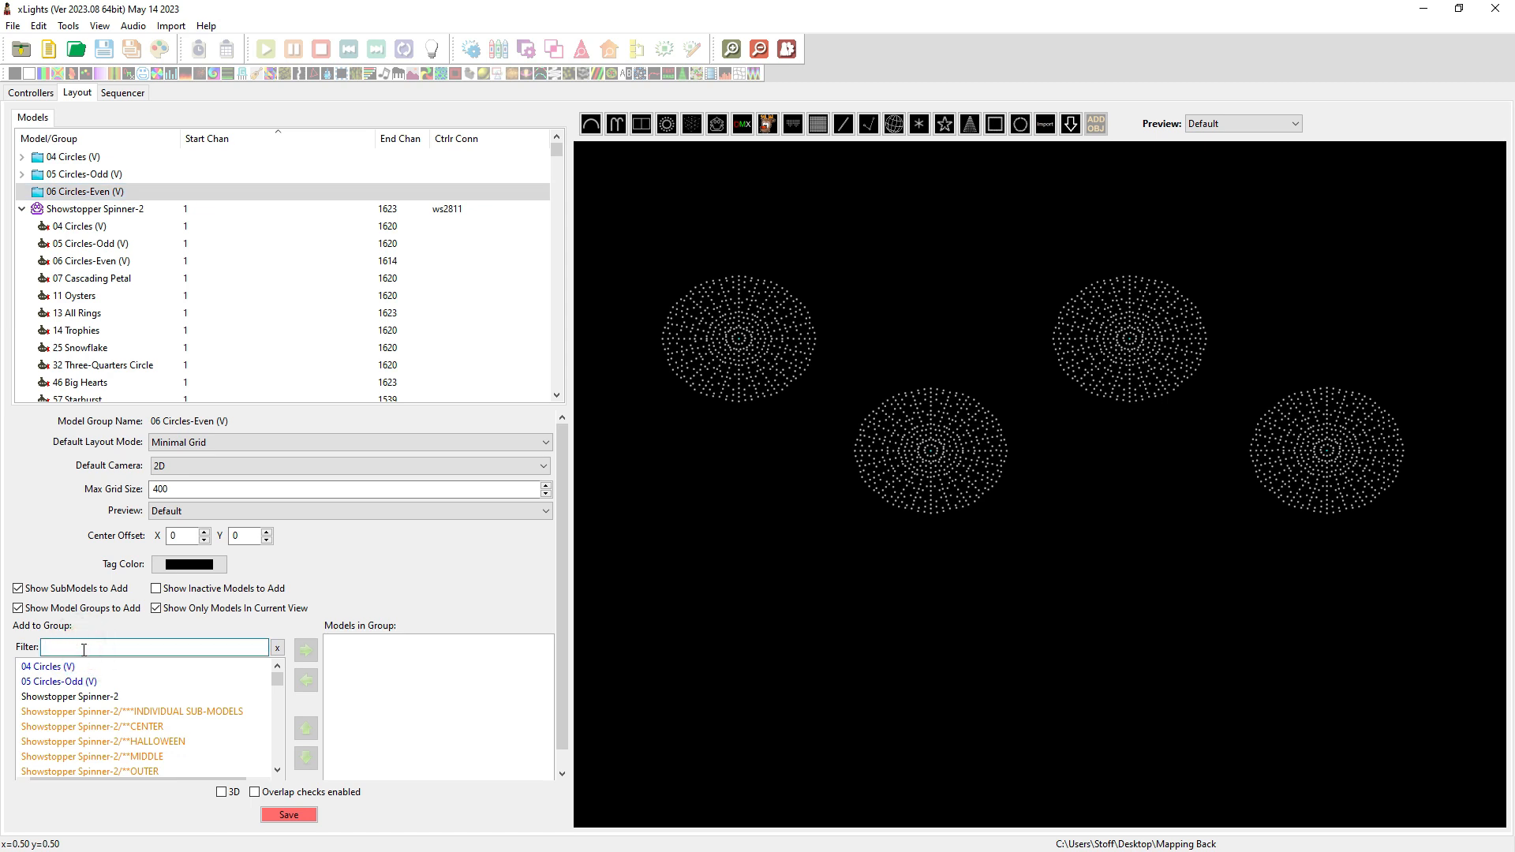
text(06)
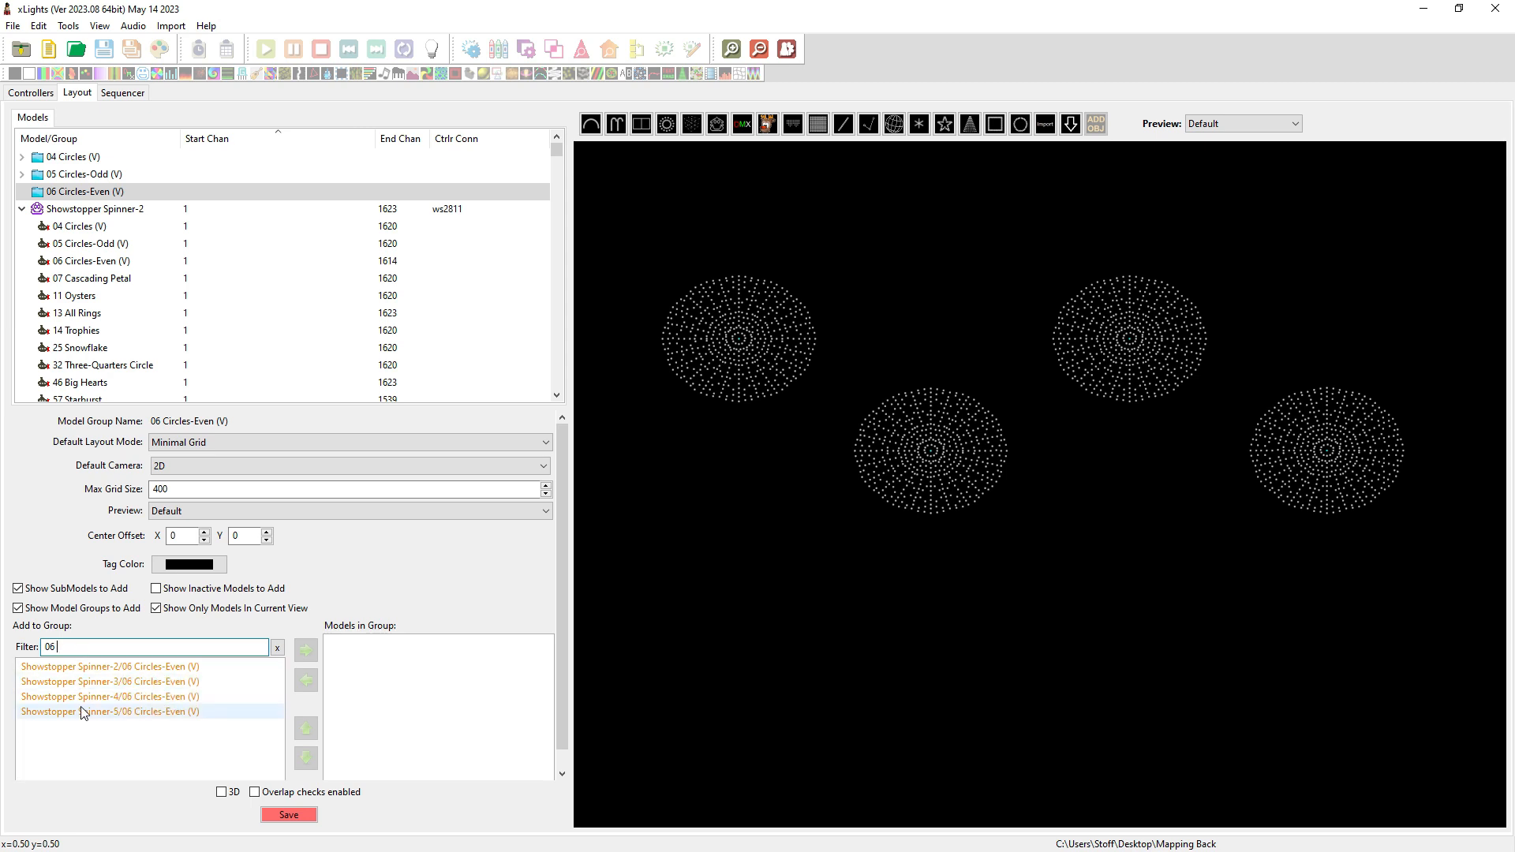
drag(141, 667, 144, 684)
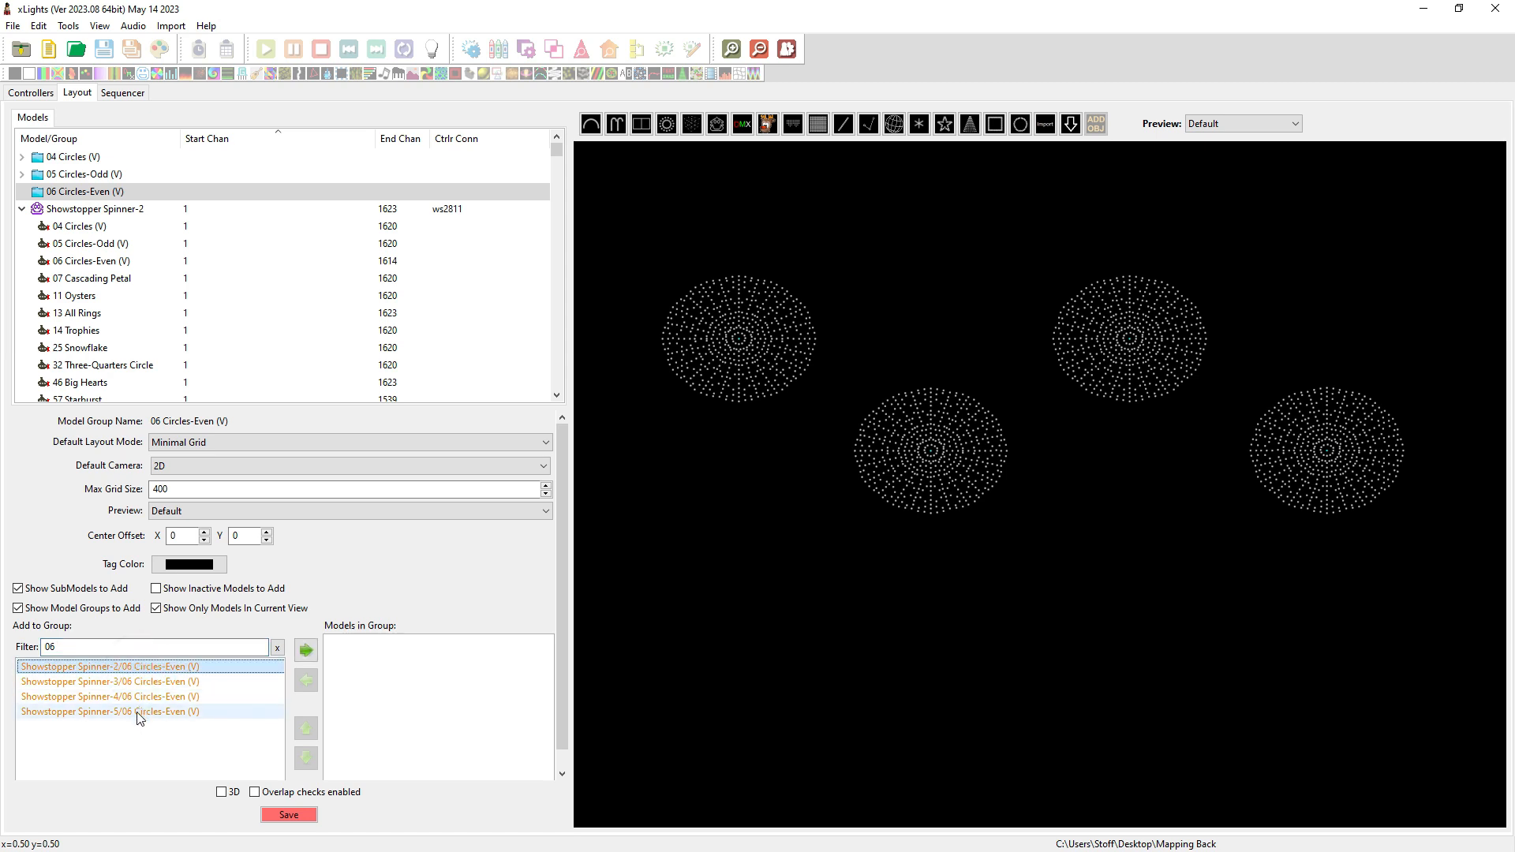
shift+click(136, 712)
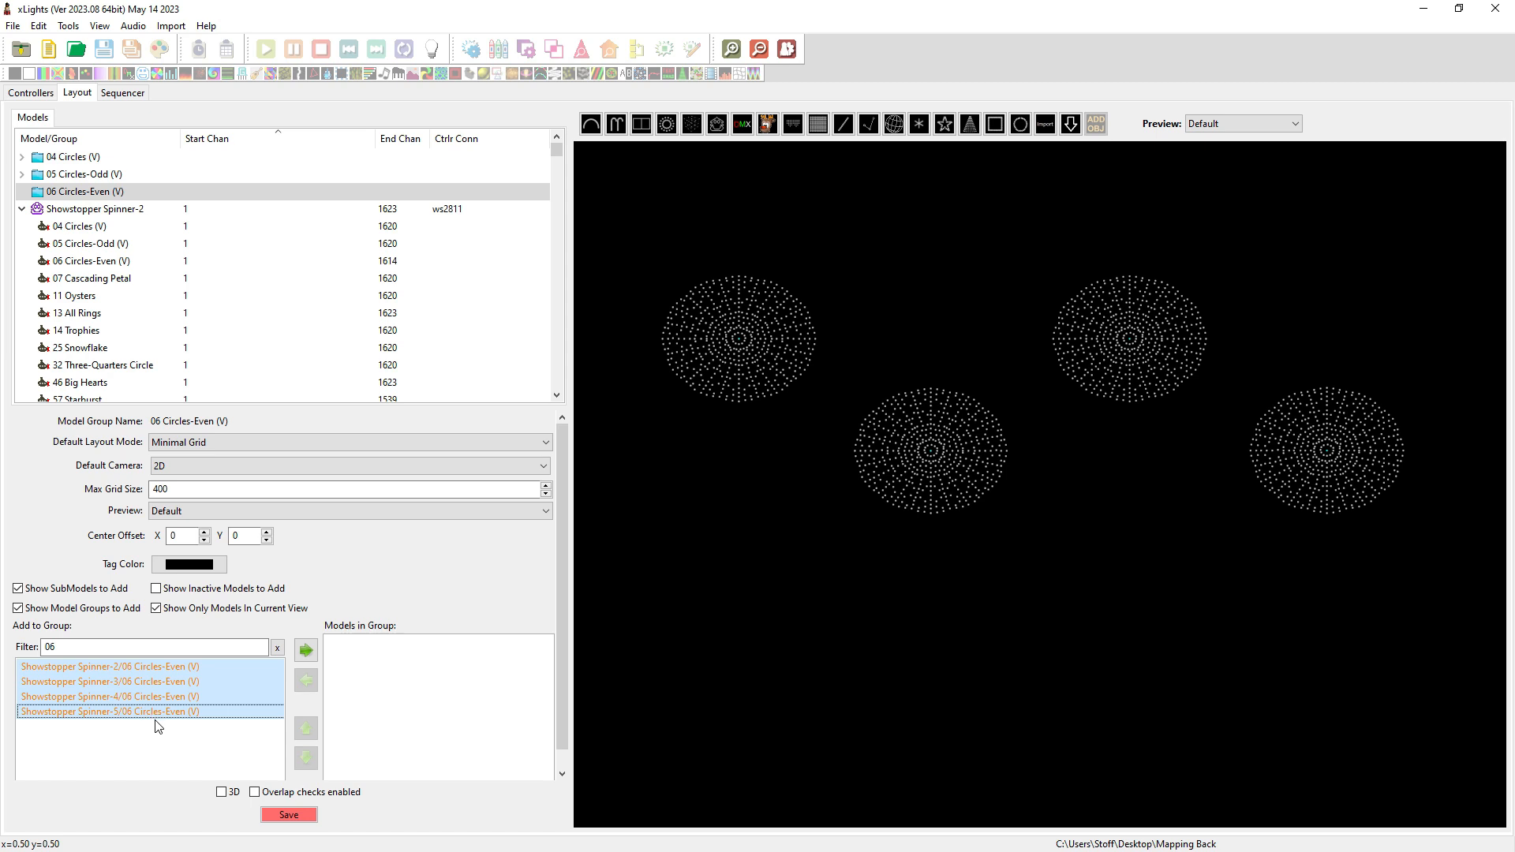
click(306, 650)
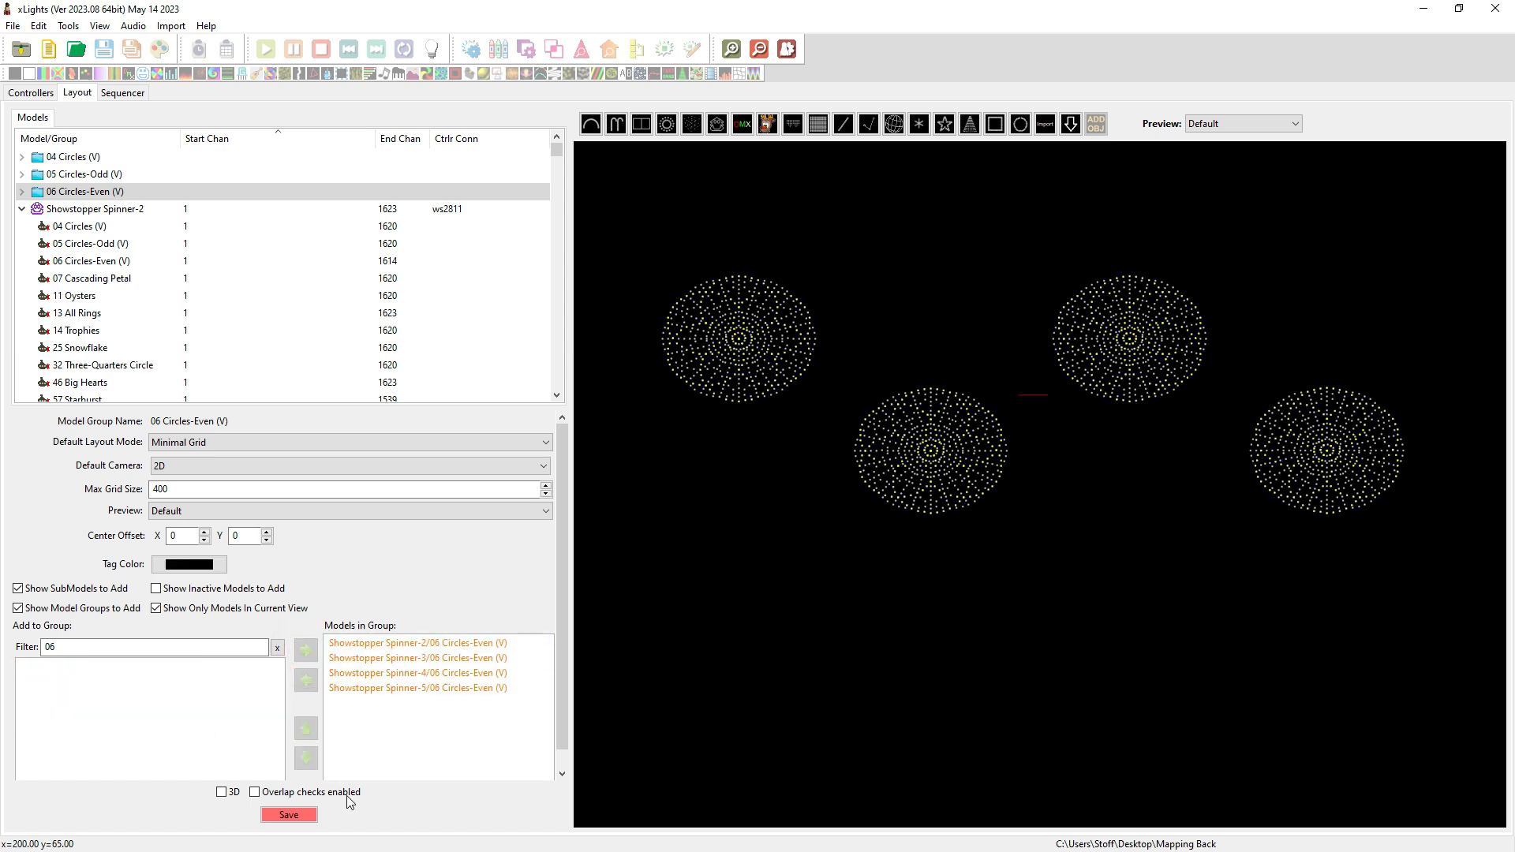
click(289, 814)
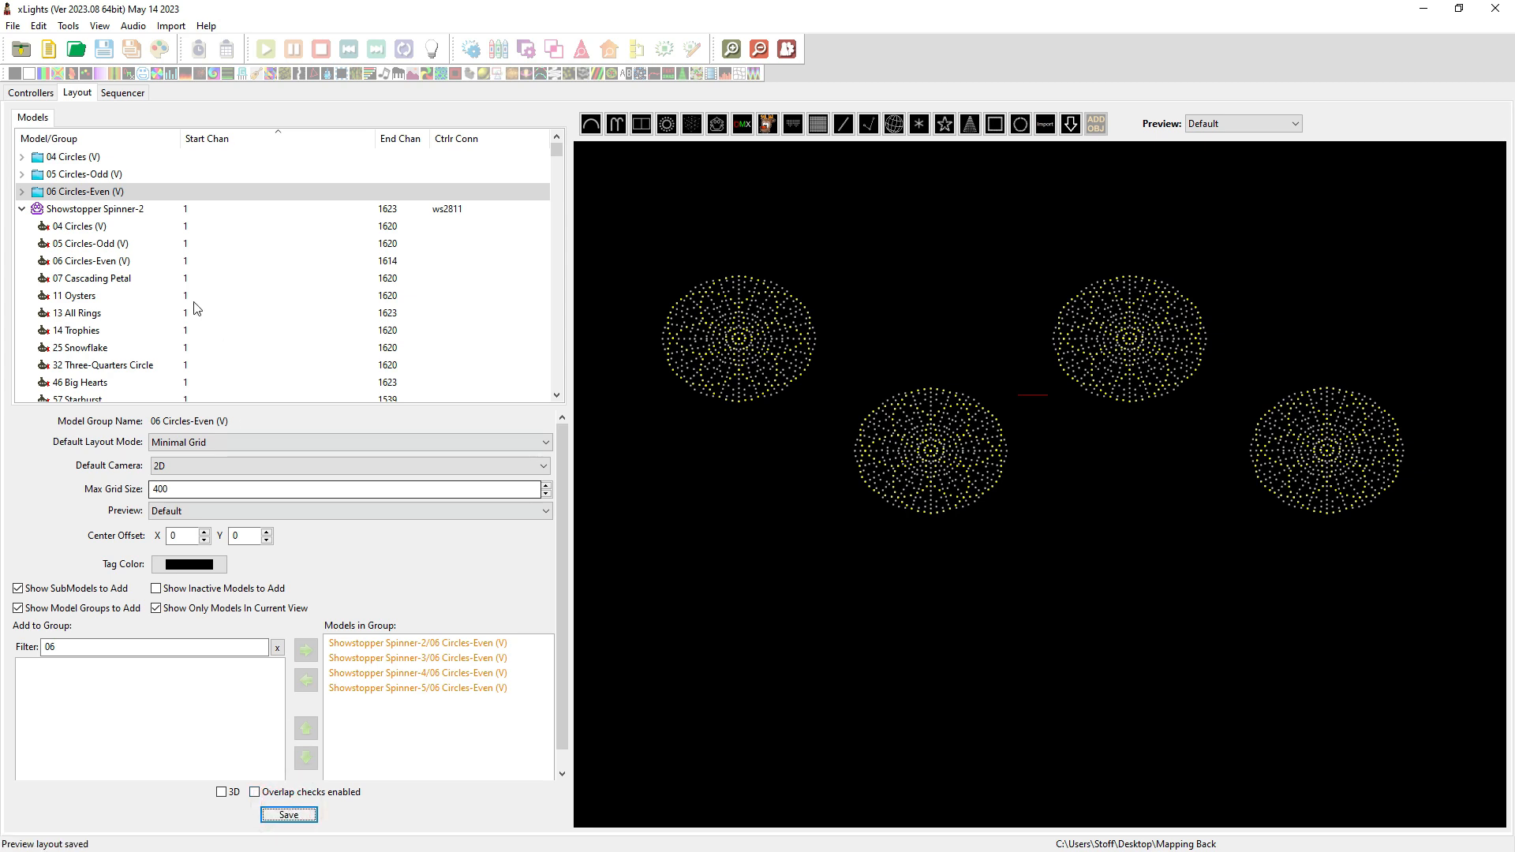
click(277, 649)
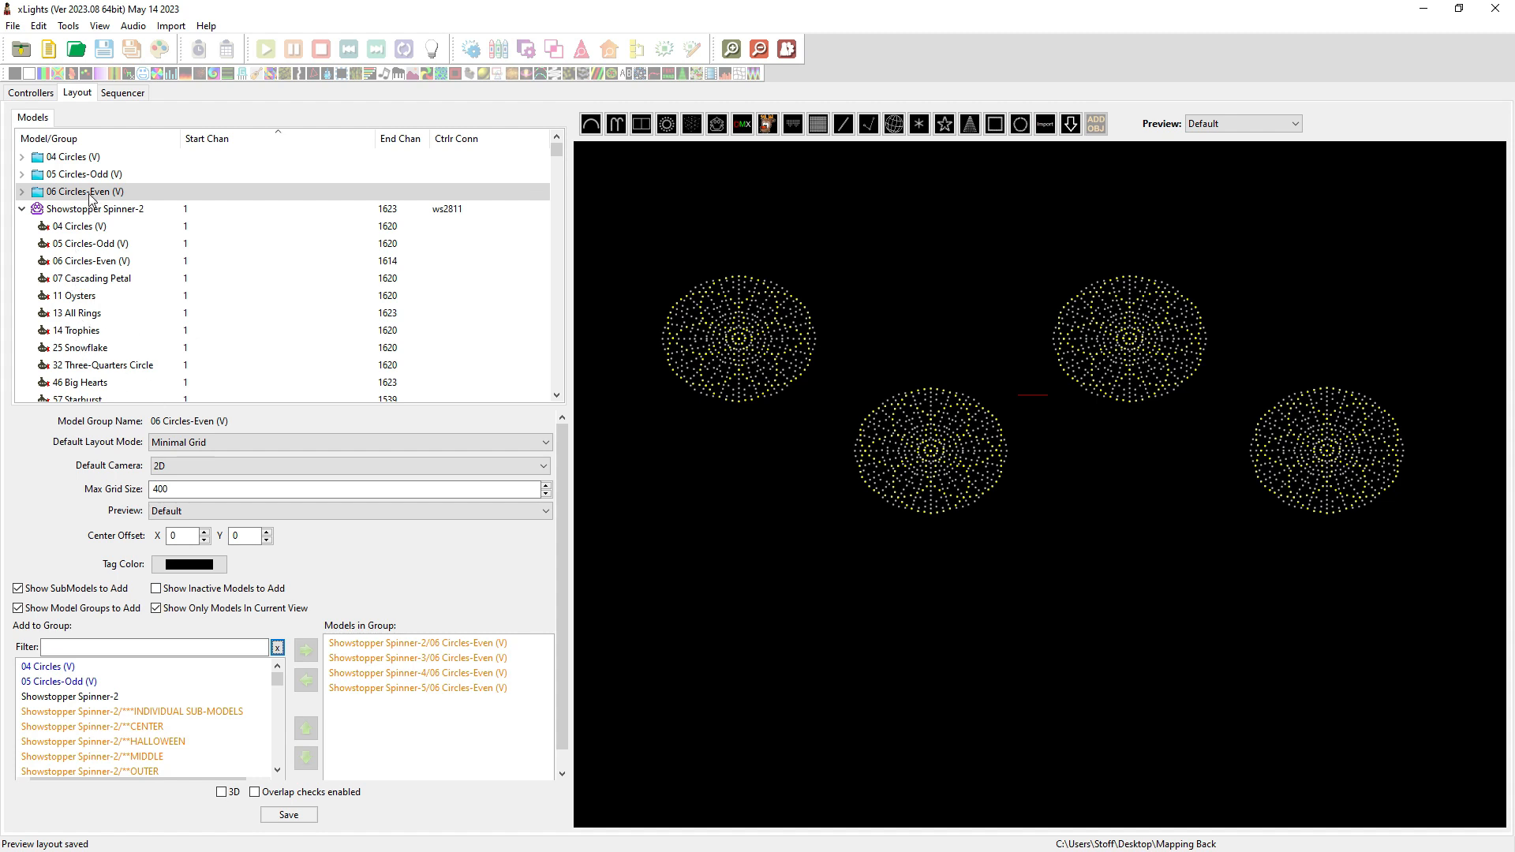
- Open the Levitating.xsq sequence from the Mapping Back folder in the sequencer
click(122, 94)
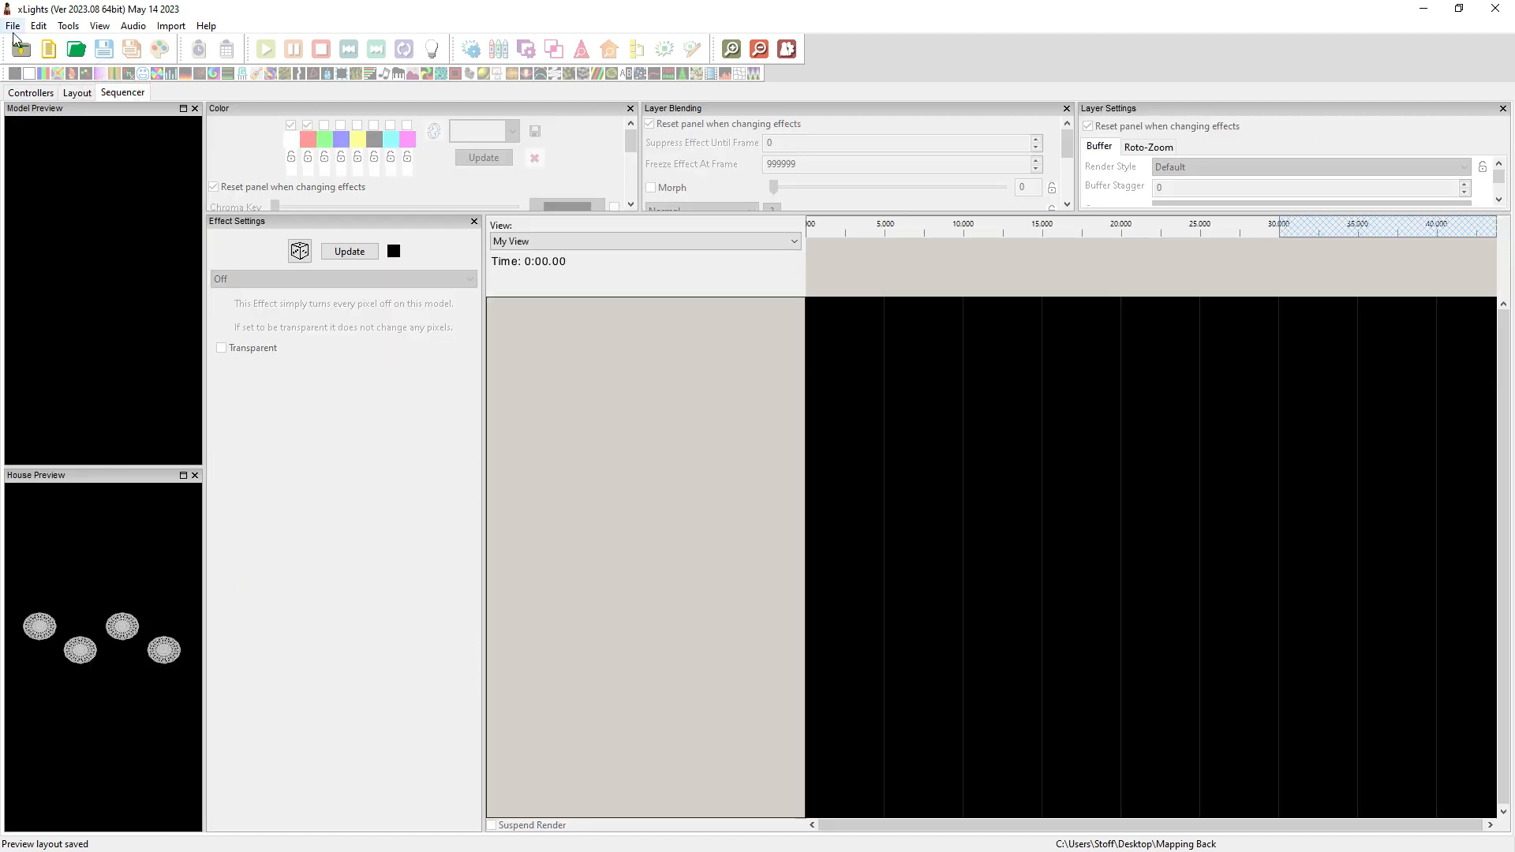
click(13, 27)
mouse_move(36, 84)
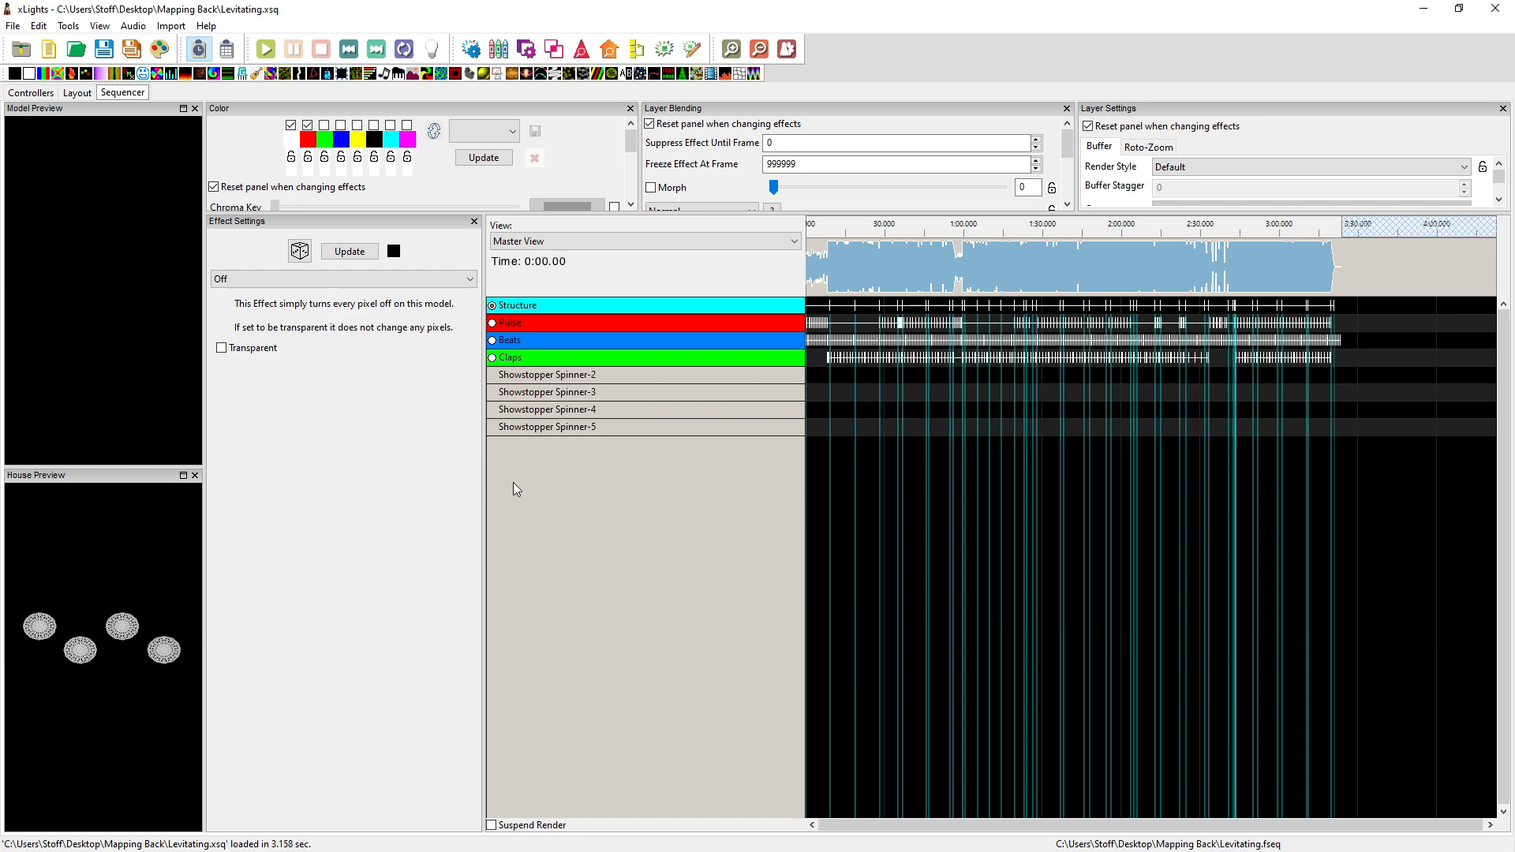
- Start an effects import from Levitating-Full.zip in the Levitating folder on the Desktop
click(168, 27)
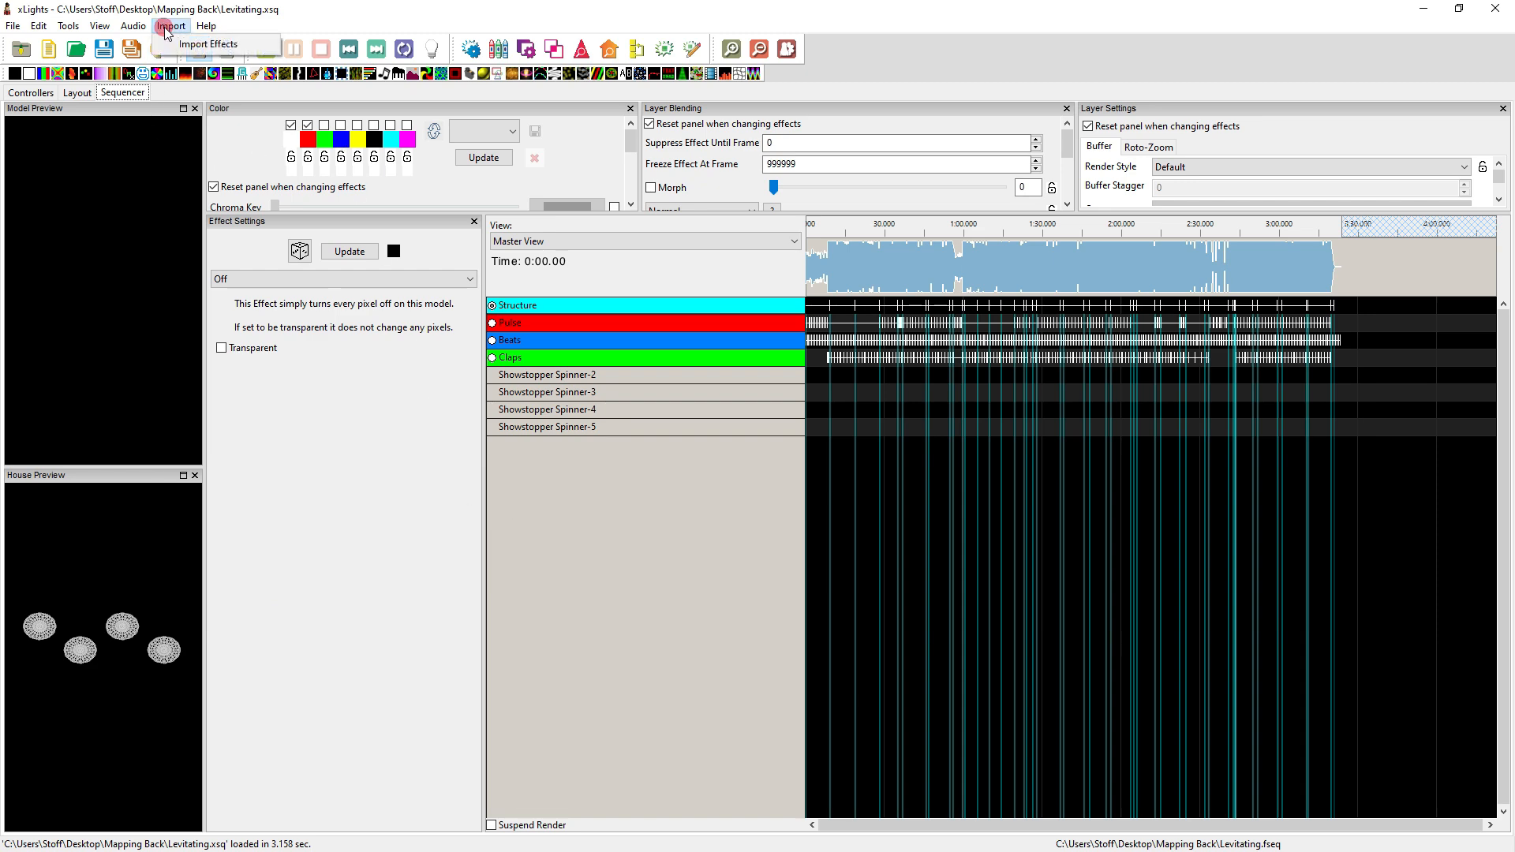
click(205, 44)
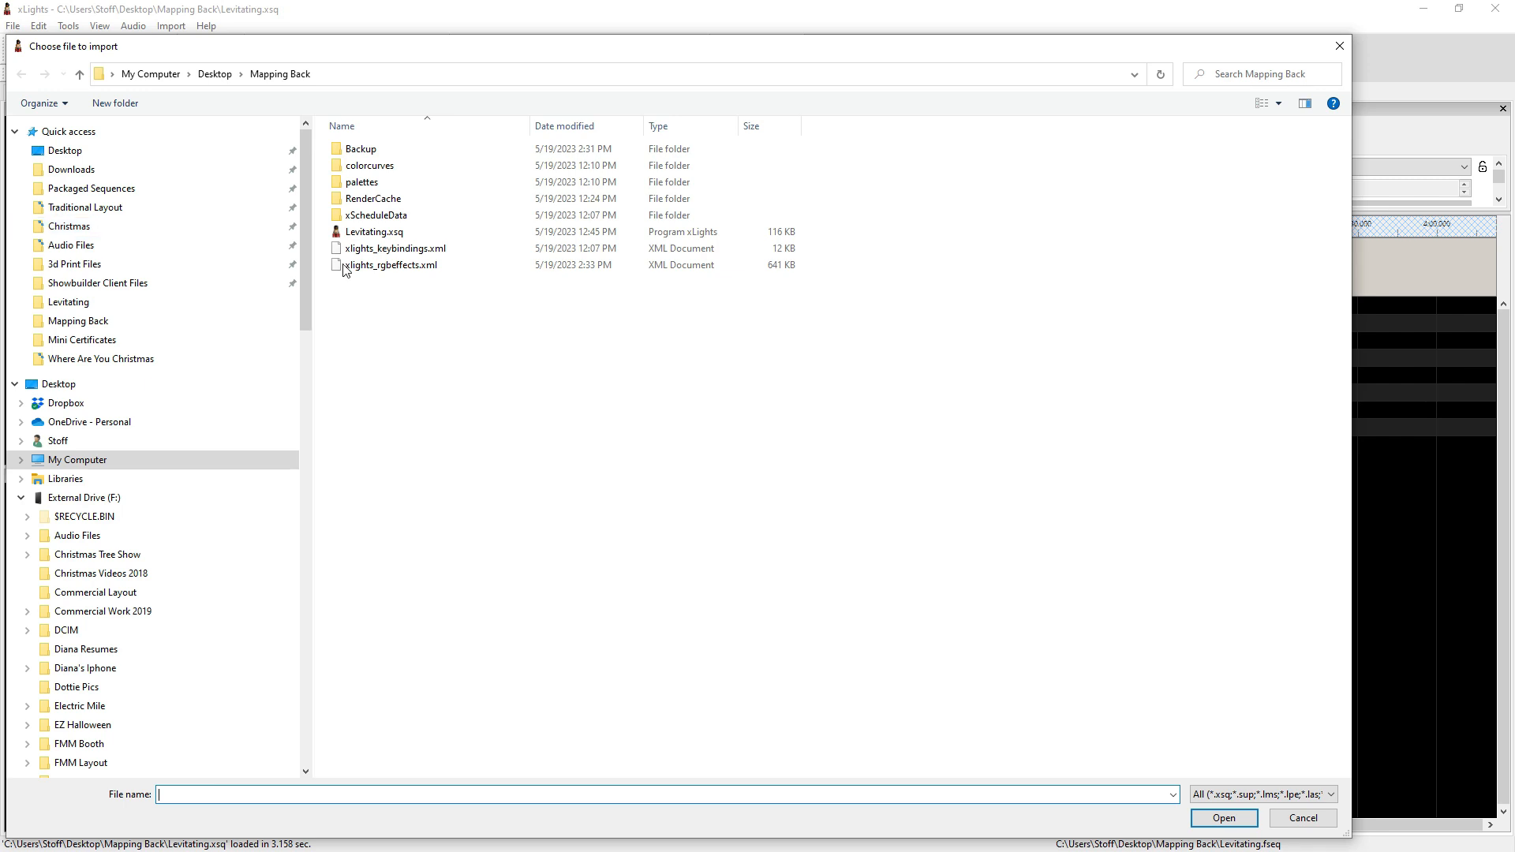
click(224, 81)
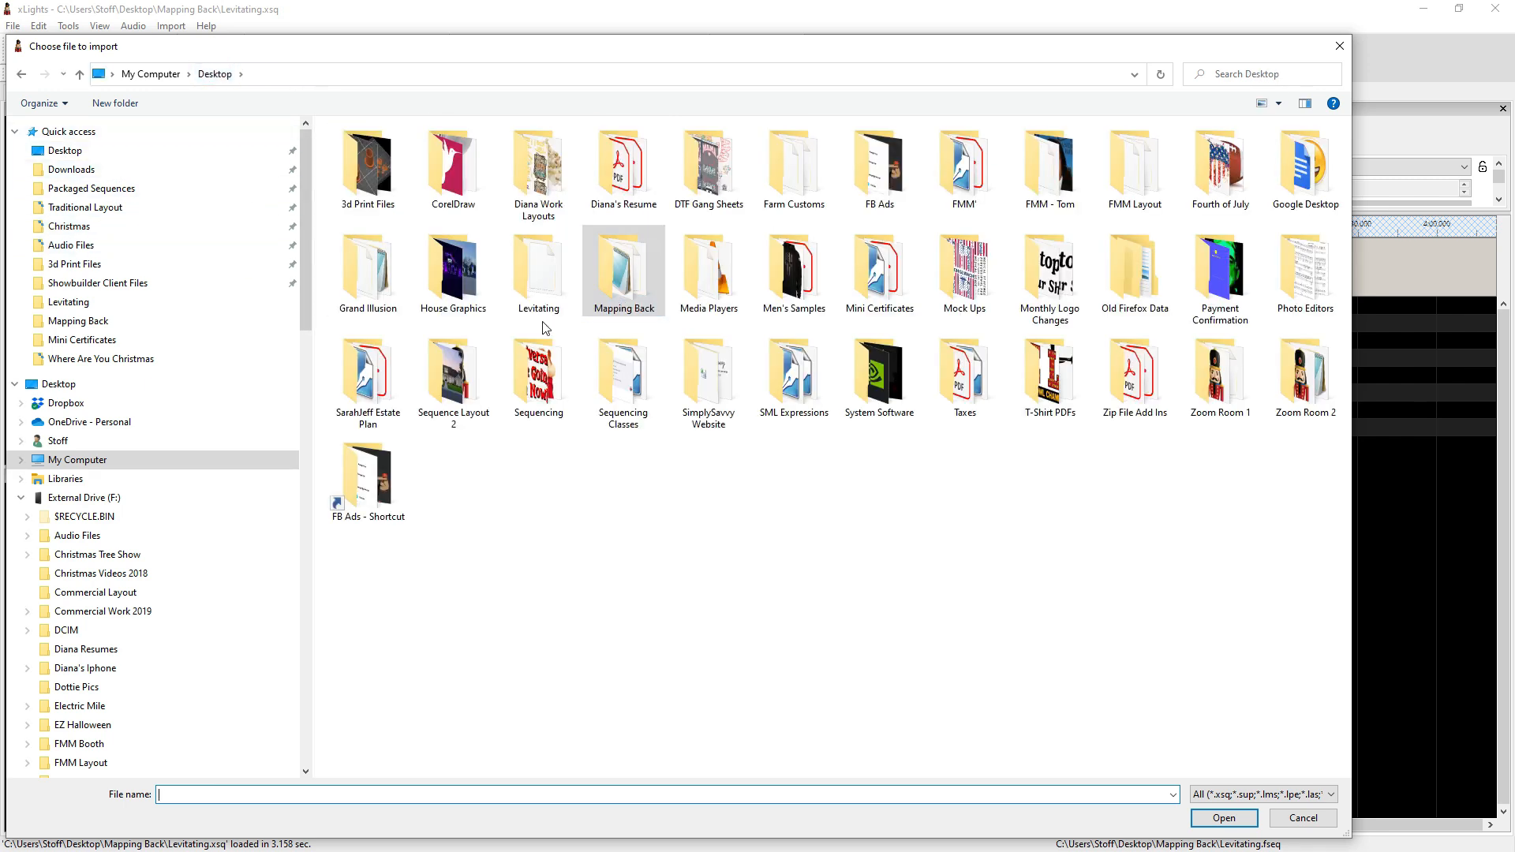
double_click(539, 284)
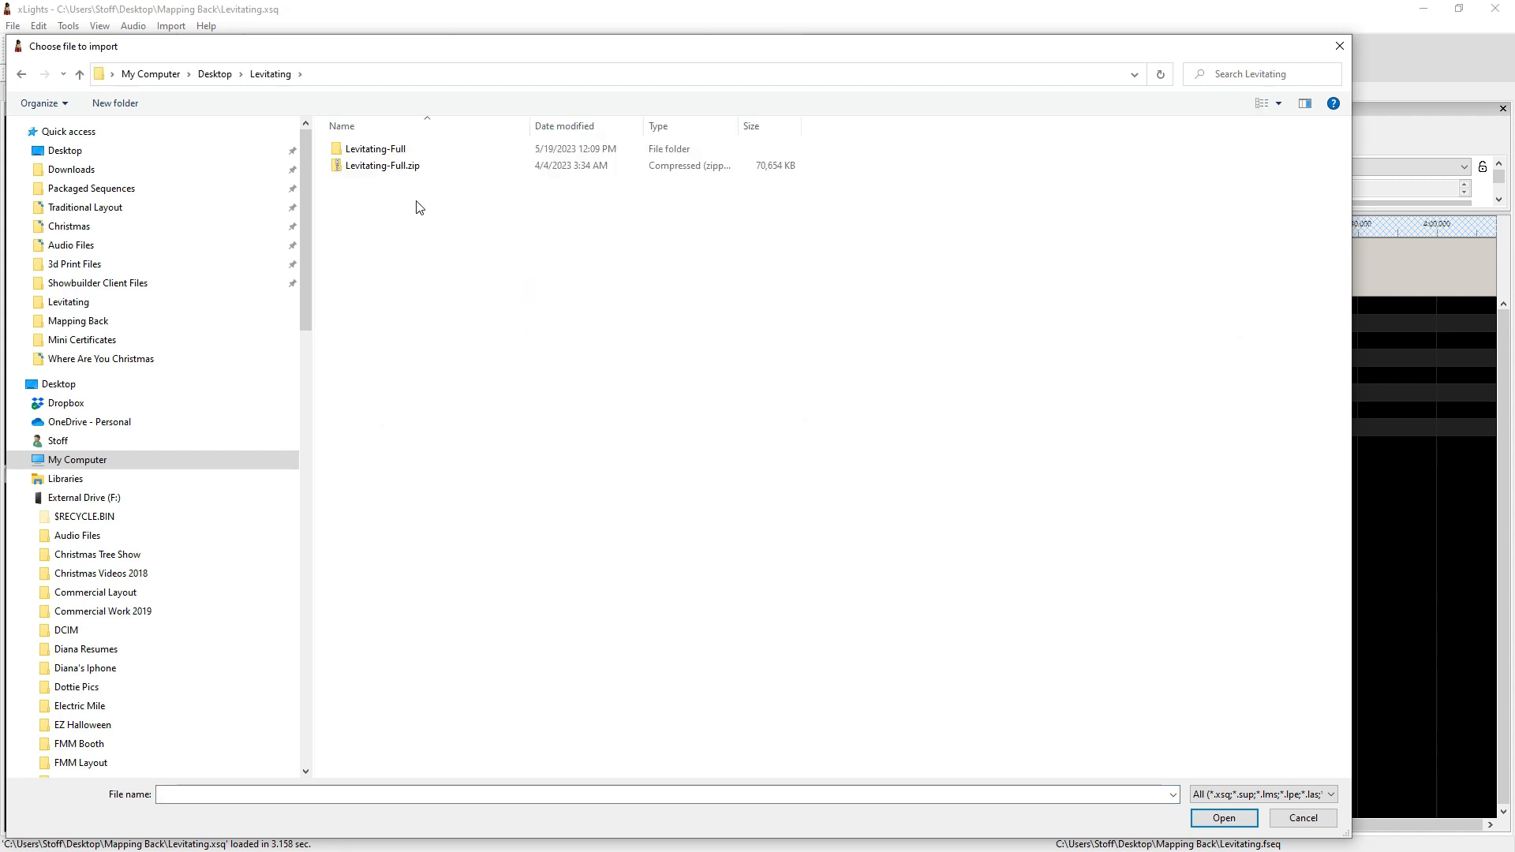
click(377, 166)
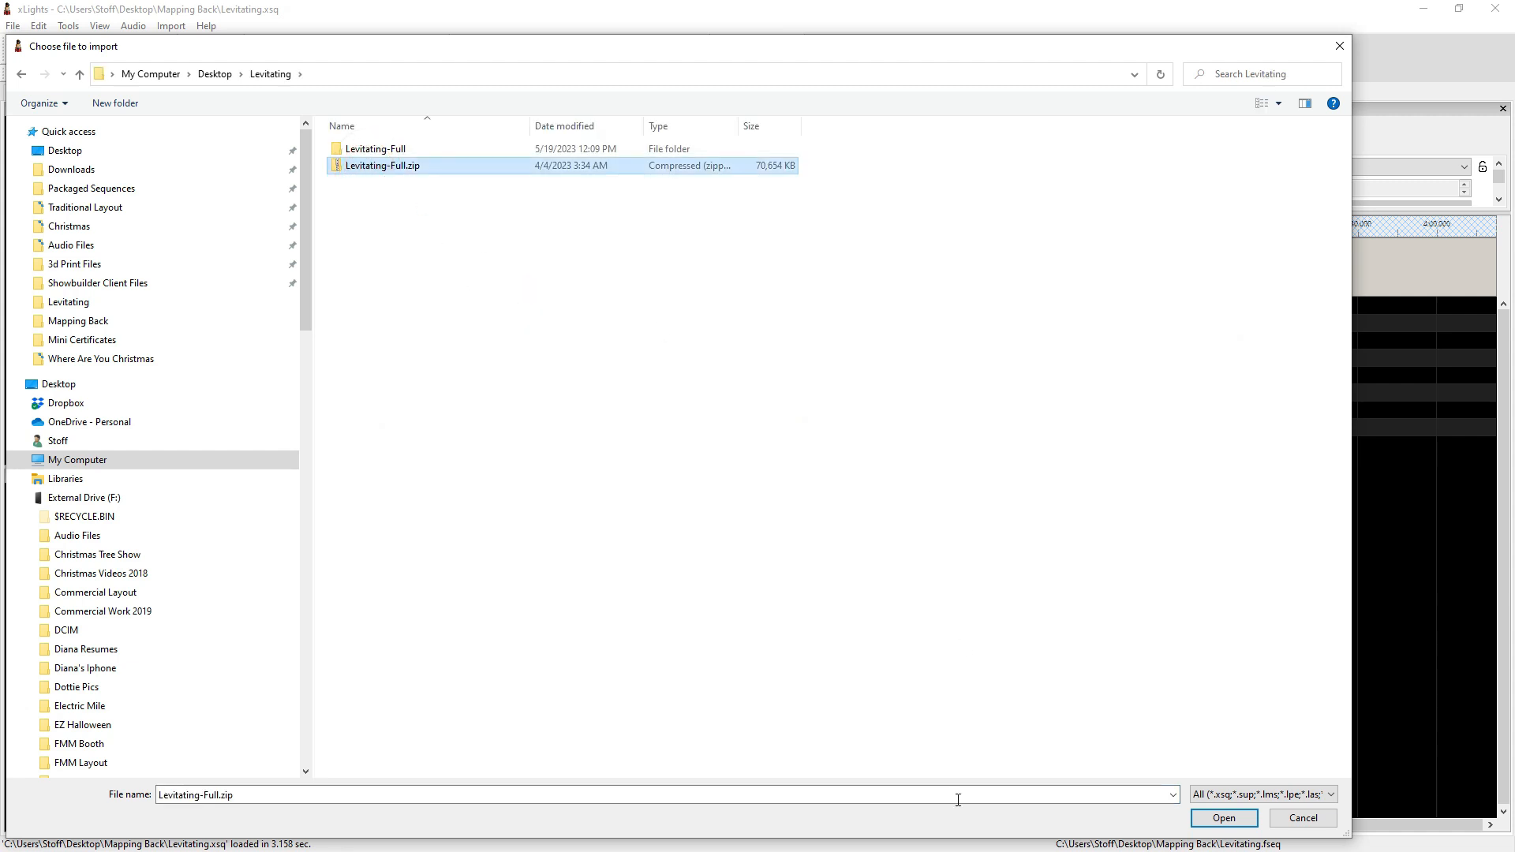
click(1232, 819)
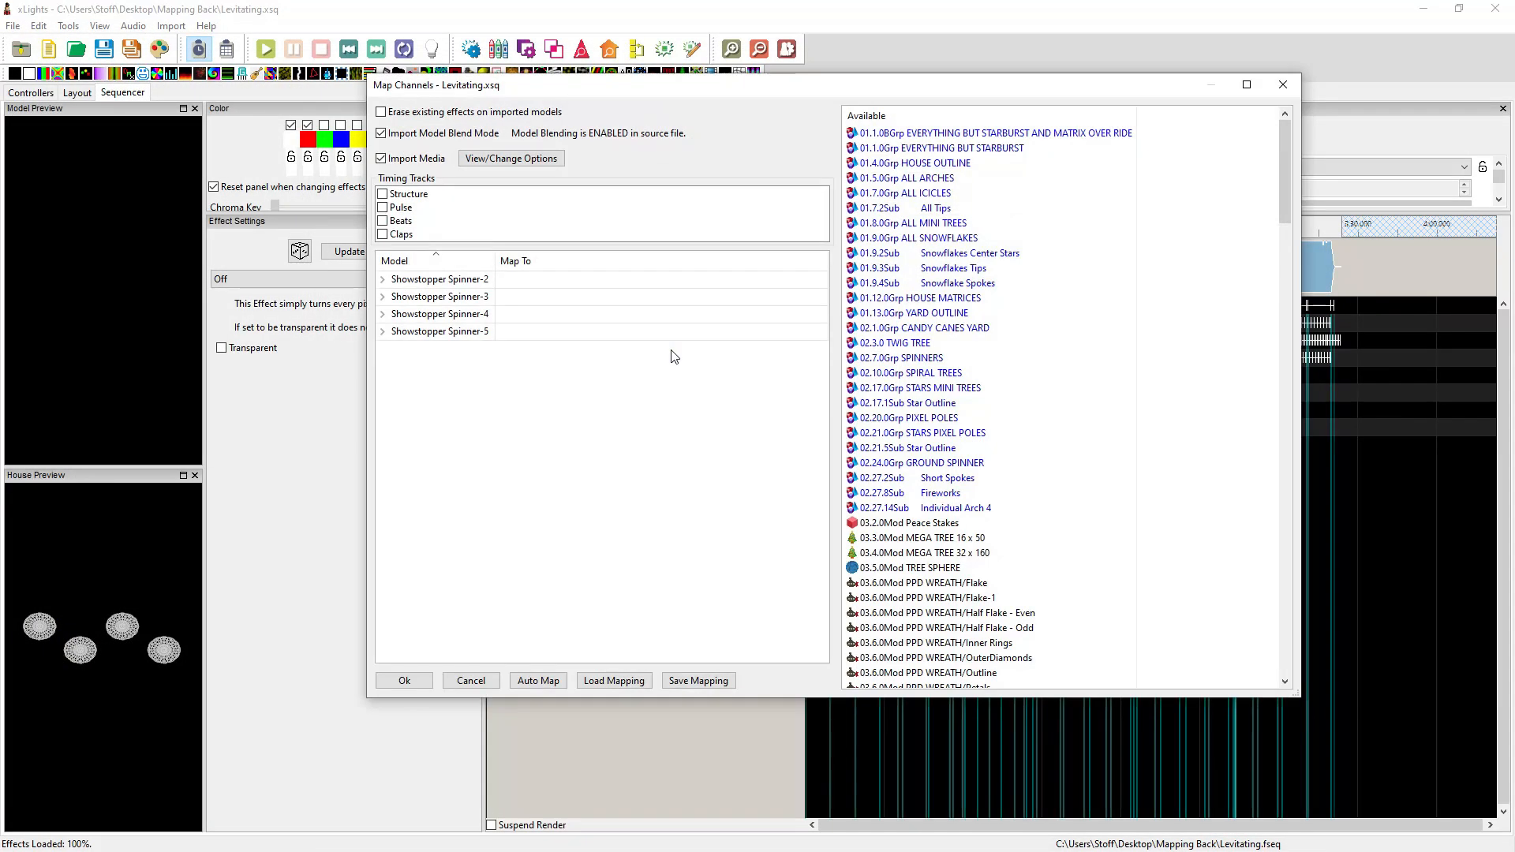
- Map Showstopper Spinner-2's 04 Circles (V), 05 Circles-Odd (V) and 06 Circles-Even (V) submodels to the same-named source submodels of 03.16.0Mod Showstopper Spinner
click(384, 281)
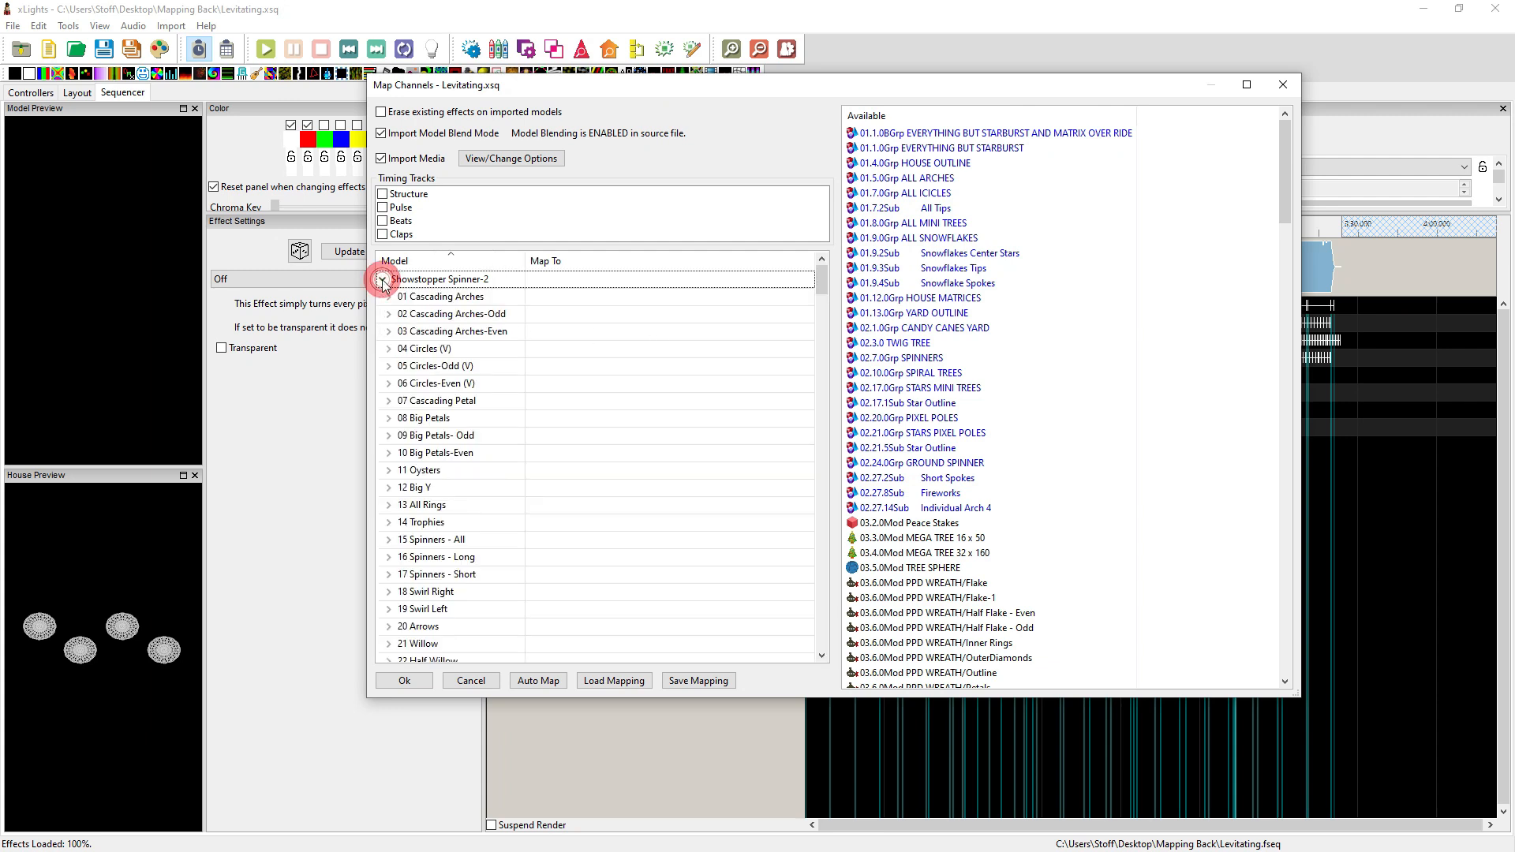
drag(1281, 186, 1291, 543)
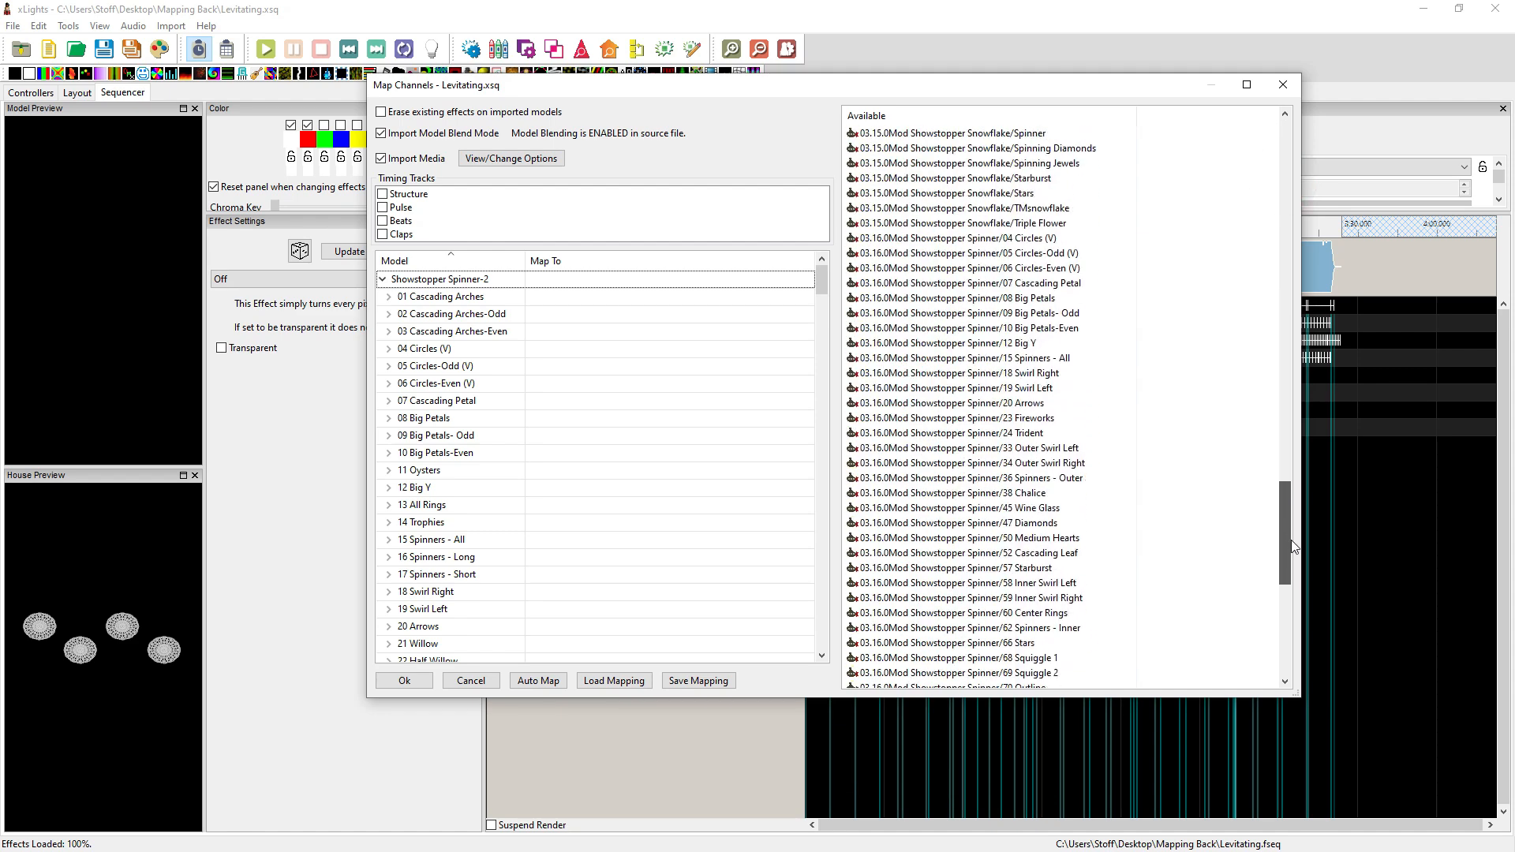
click(981, 240)
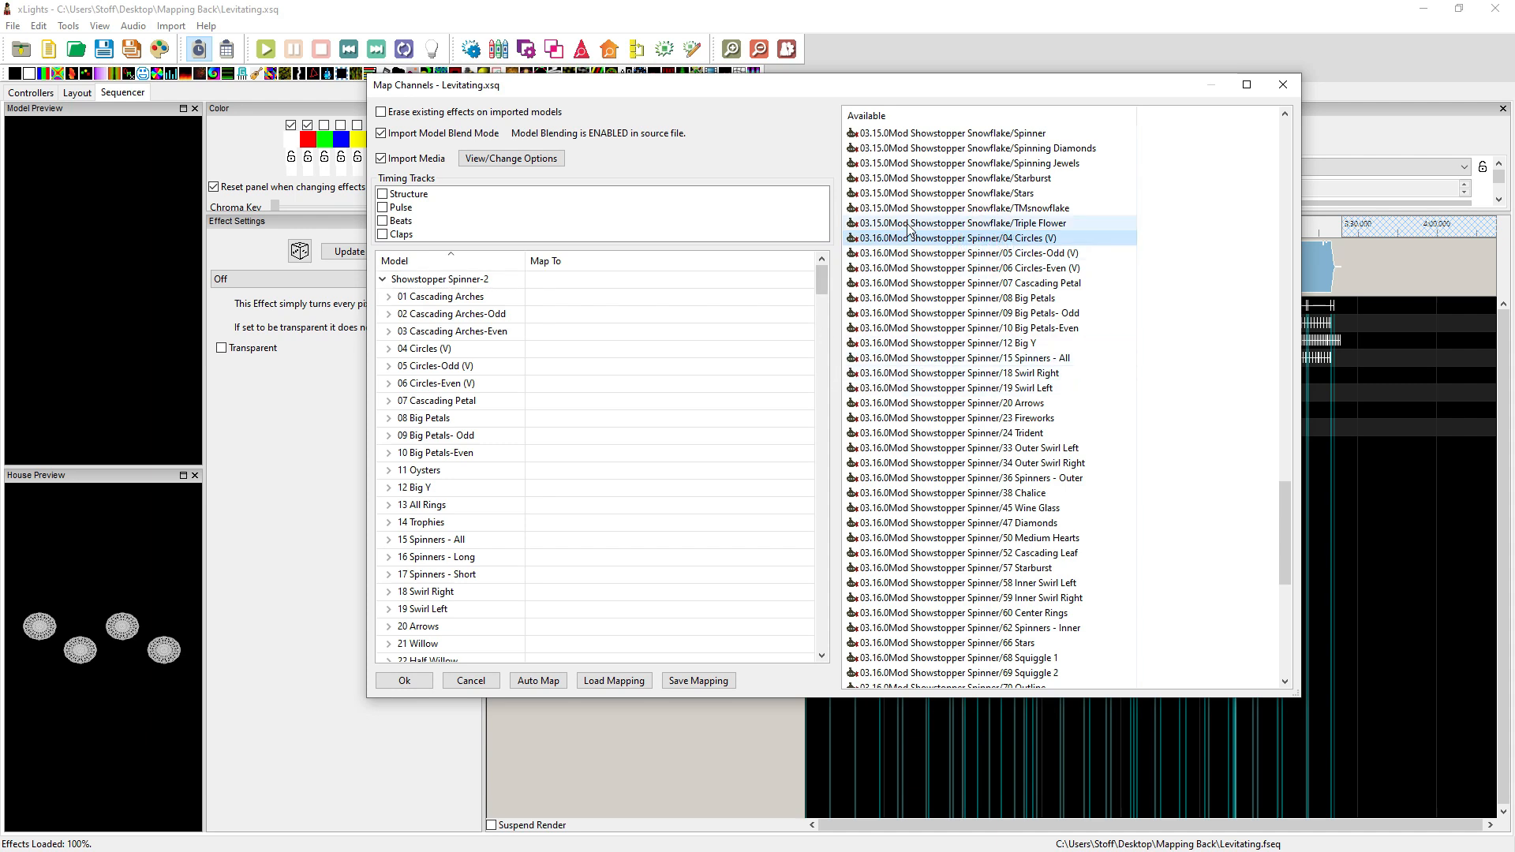
click(636, 349)
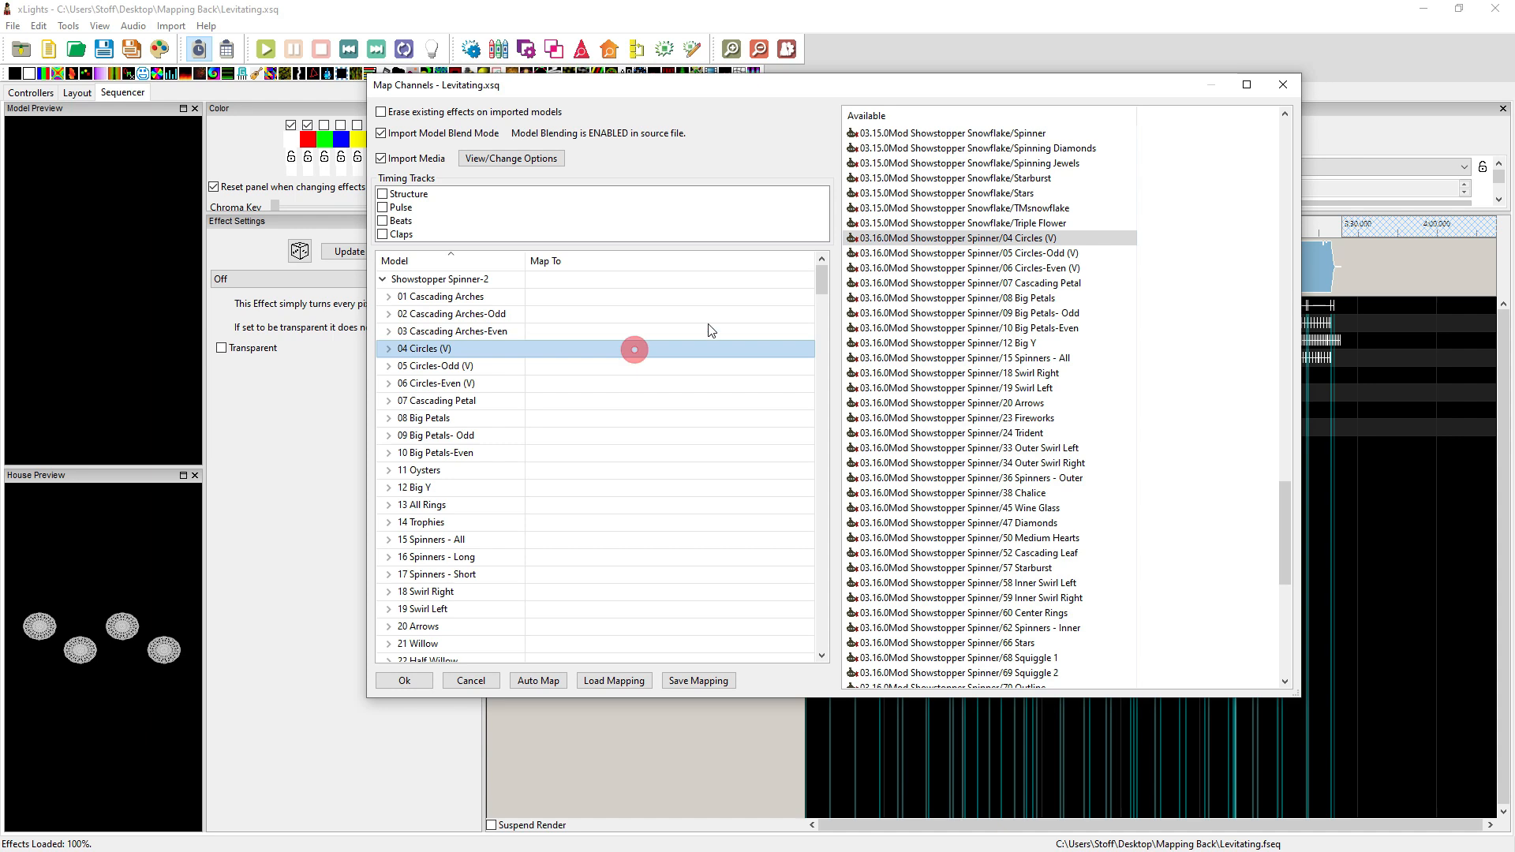
double_click(912, 239)
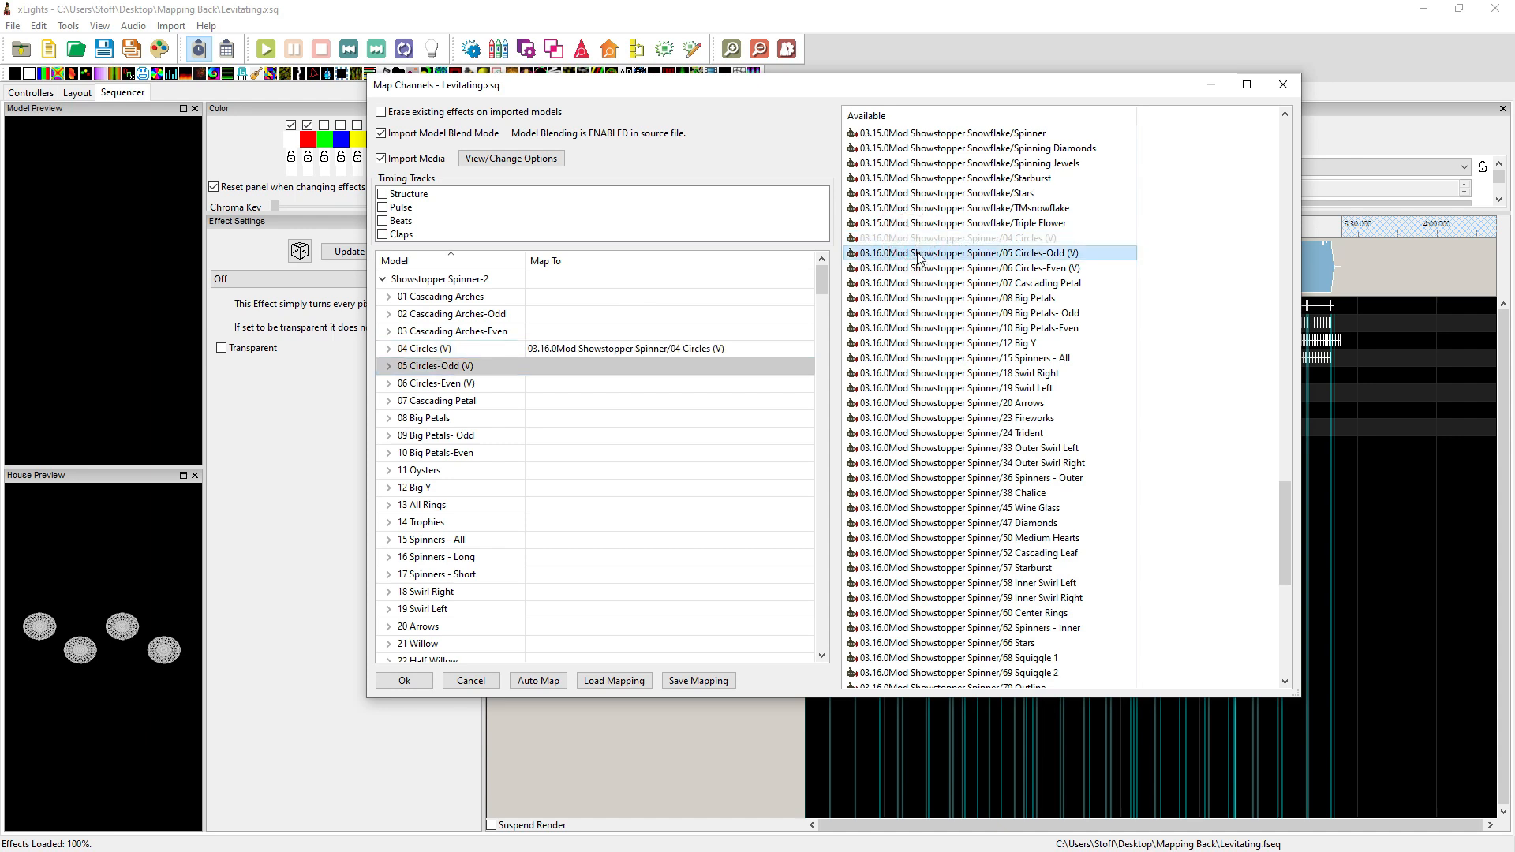
double_click(919, 254)
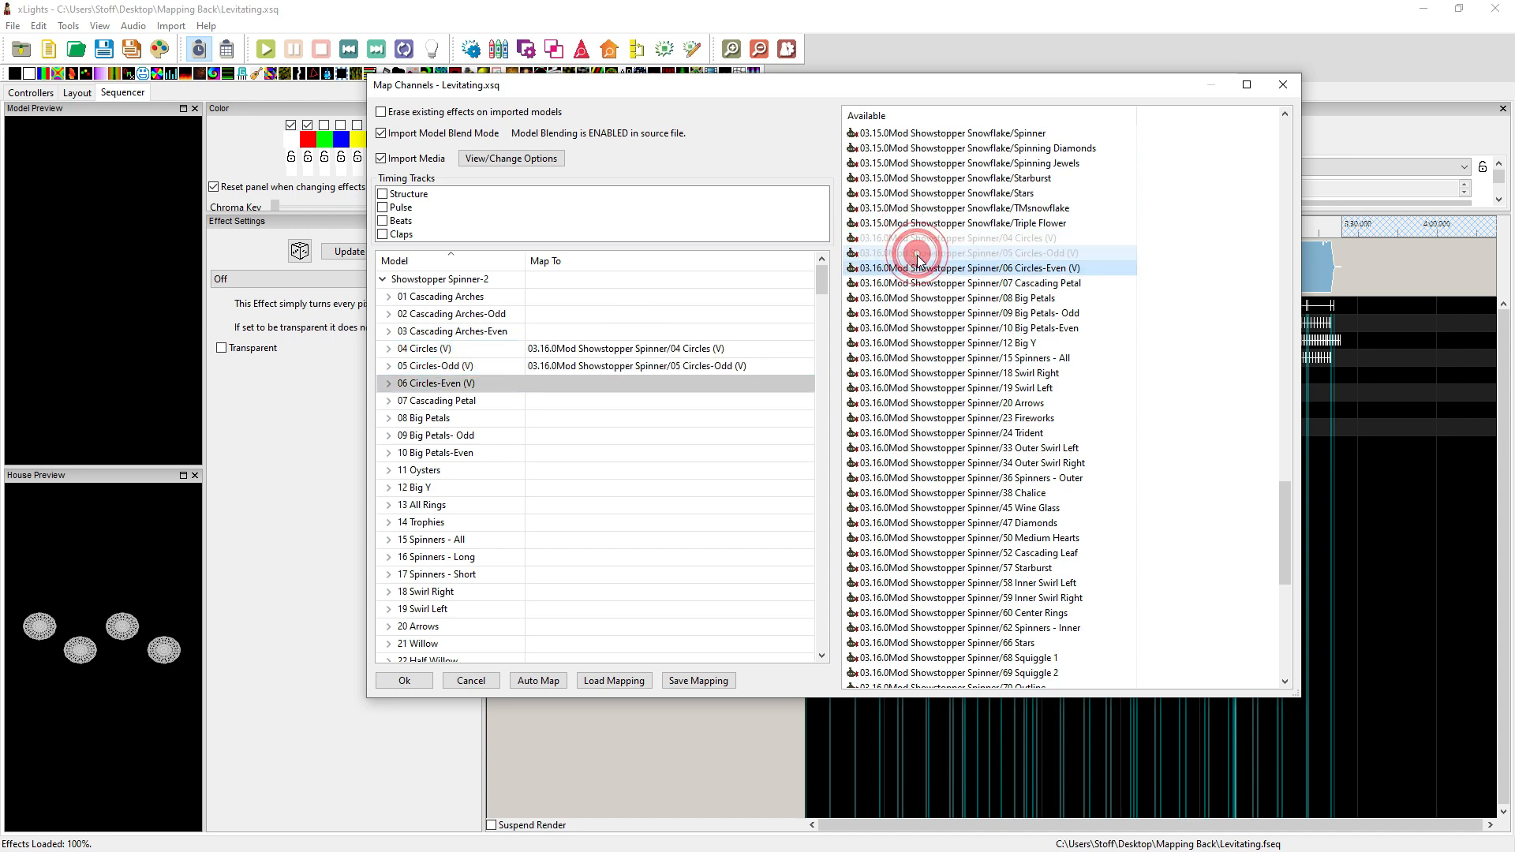
double_click(921, 268)
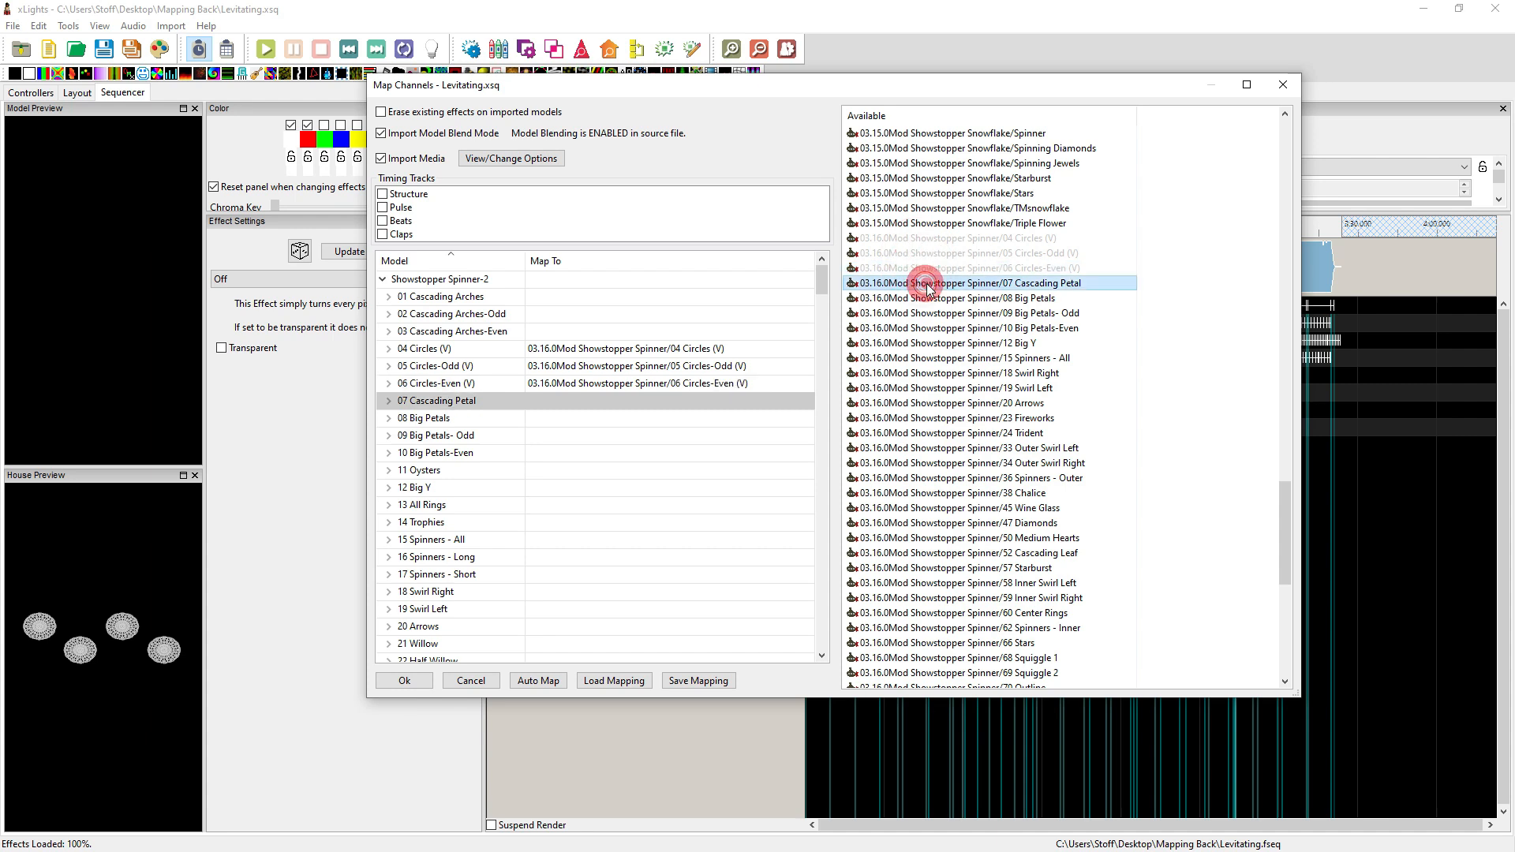
- Map Showstopper Spinner-2's 07 Cascading Petal, 08 Big Petals, 09 Big Petals- Odd and 10 Big Petals-Even to their same-named source submodels
double_click(930, 283)
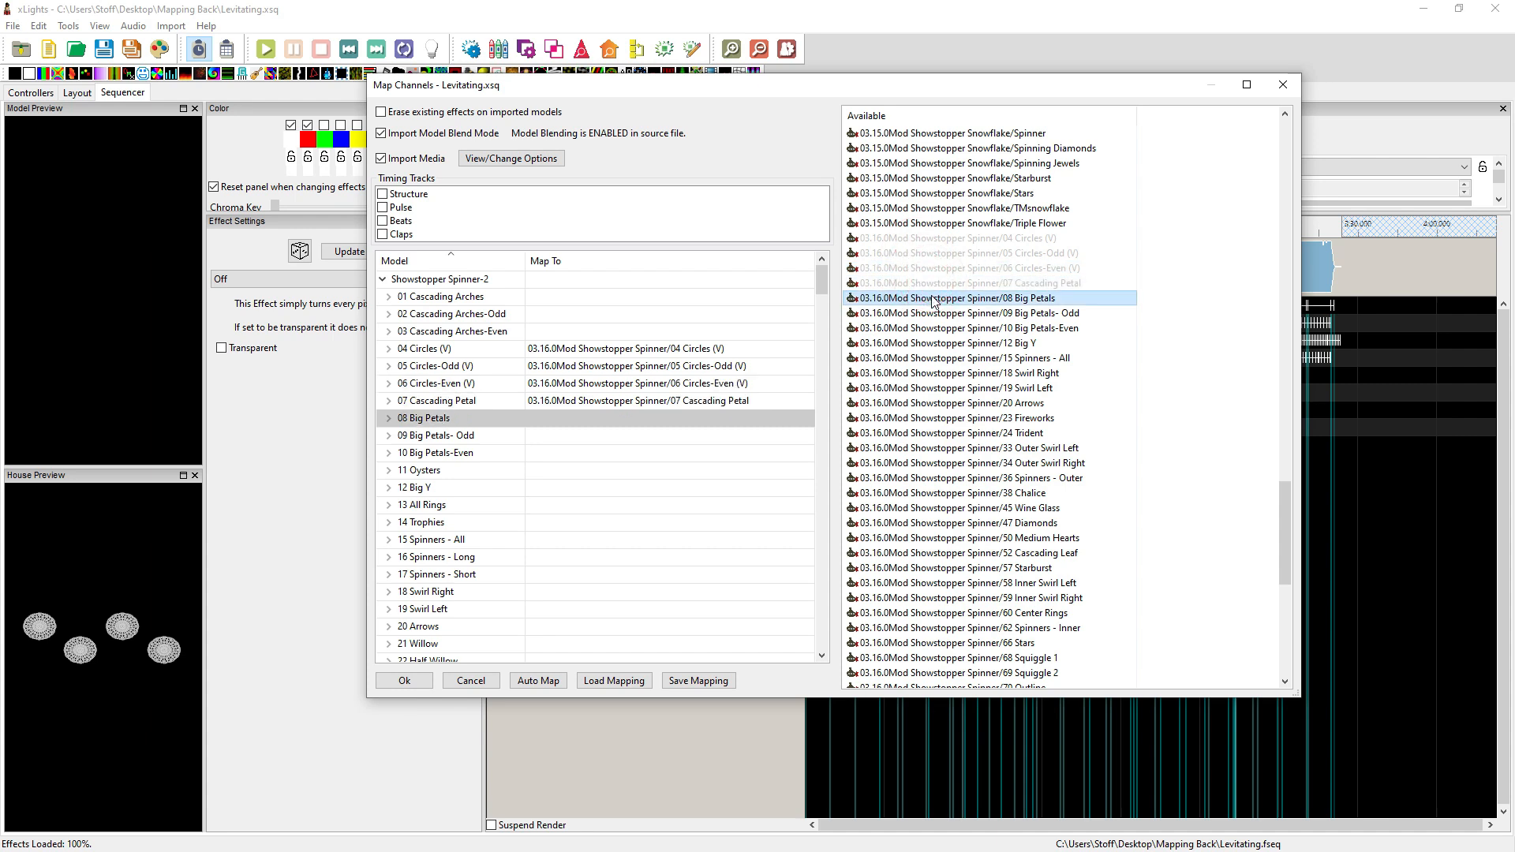
double_click(932, 298)
double_click(933, 313)
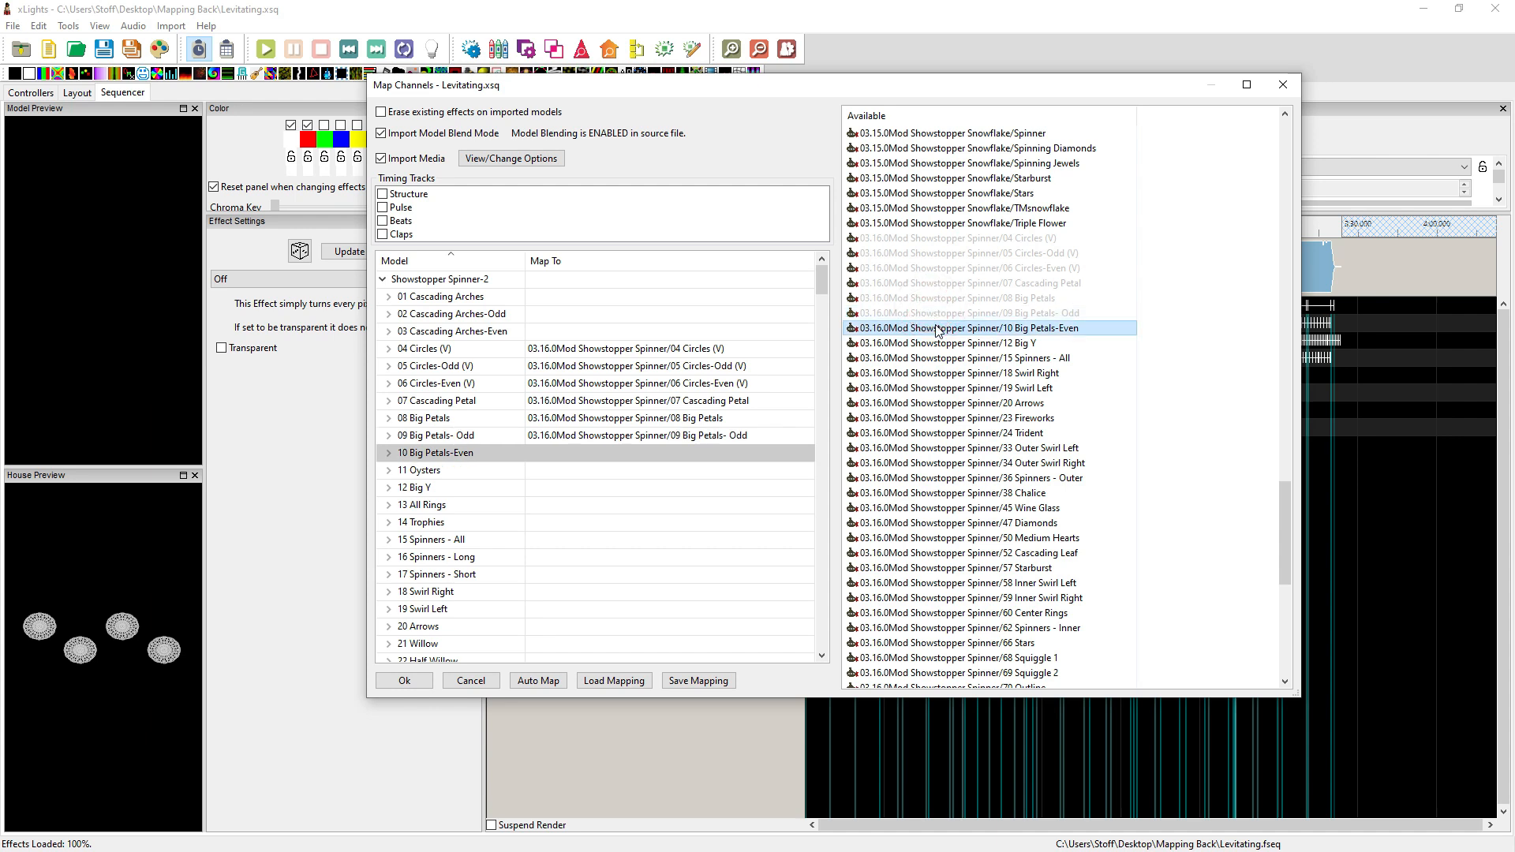
double_click(936, 328)
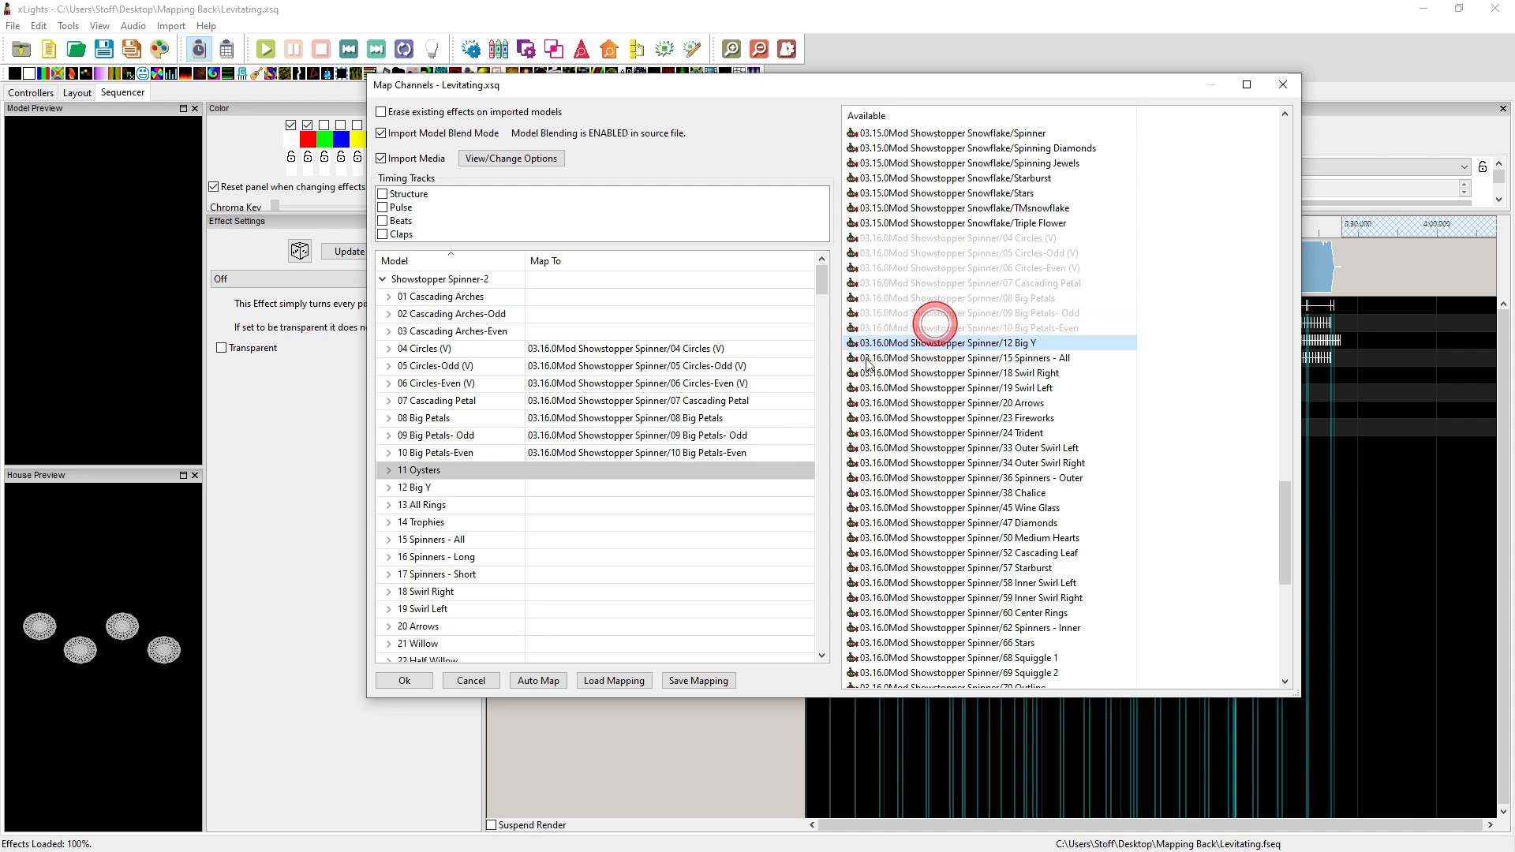
- Map Showstopper Spinner-2's 12 Big Y and 15 Spinners - All submodels to their same-named source submodels, leaving 11, 13 and 14 unmapped
click(665, 487)
double_click(933, 344)
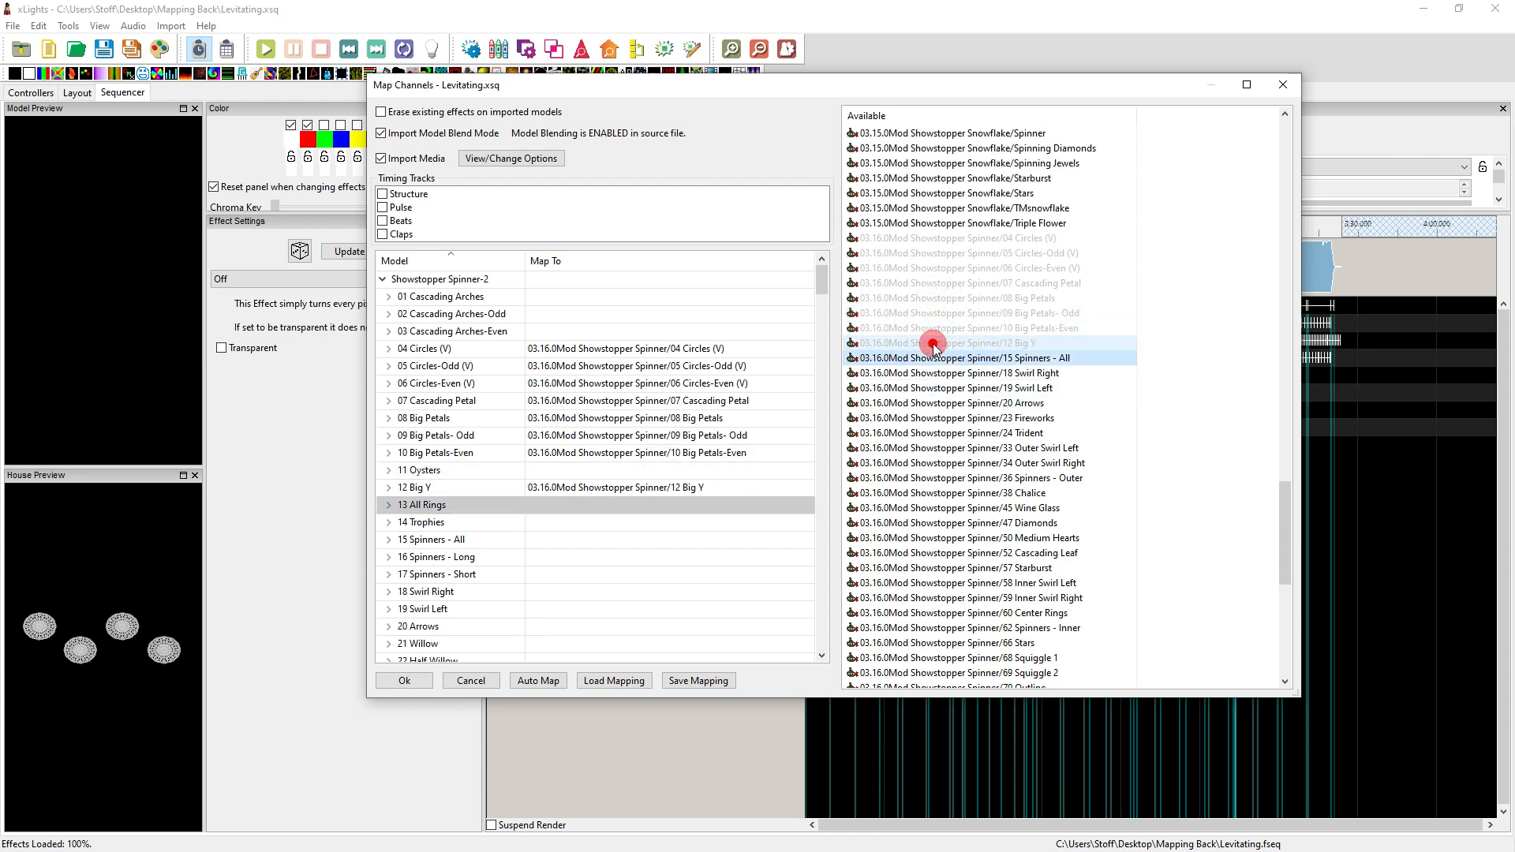
click(565, 539)
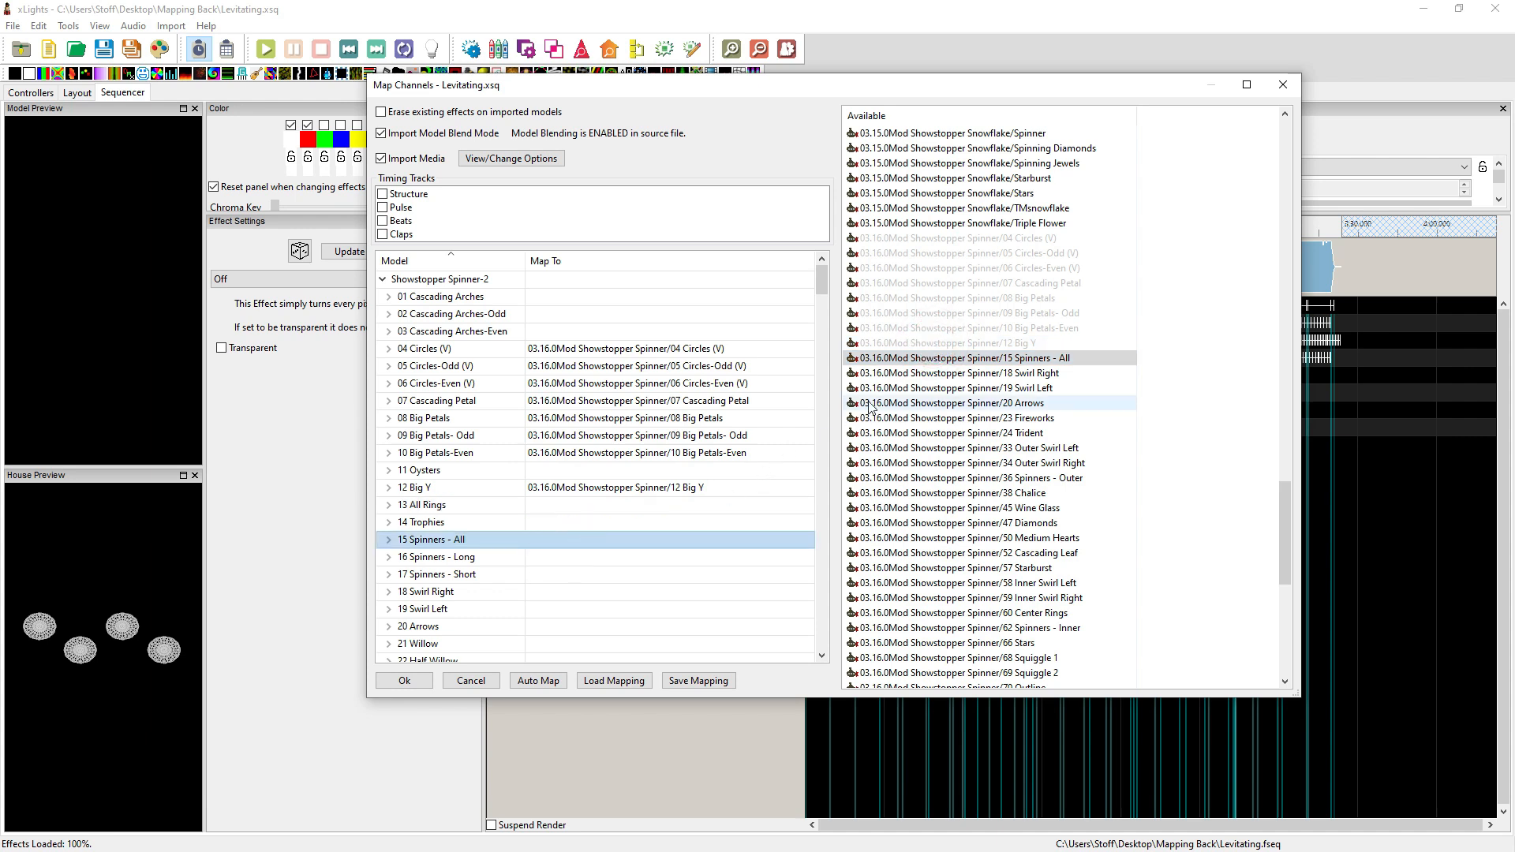
double_click(962, 358)
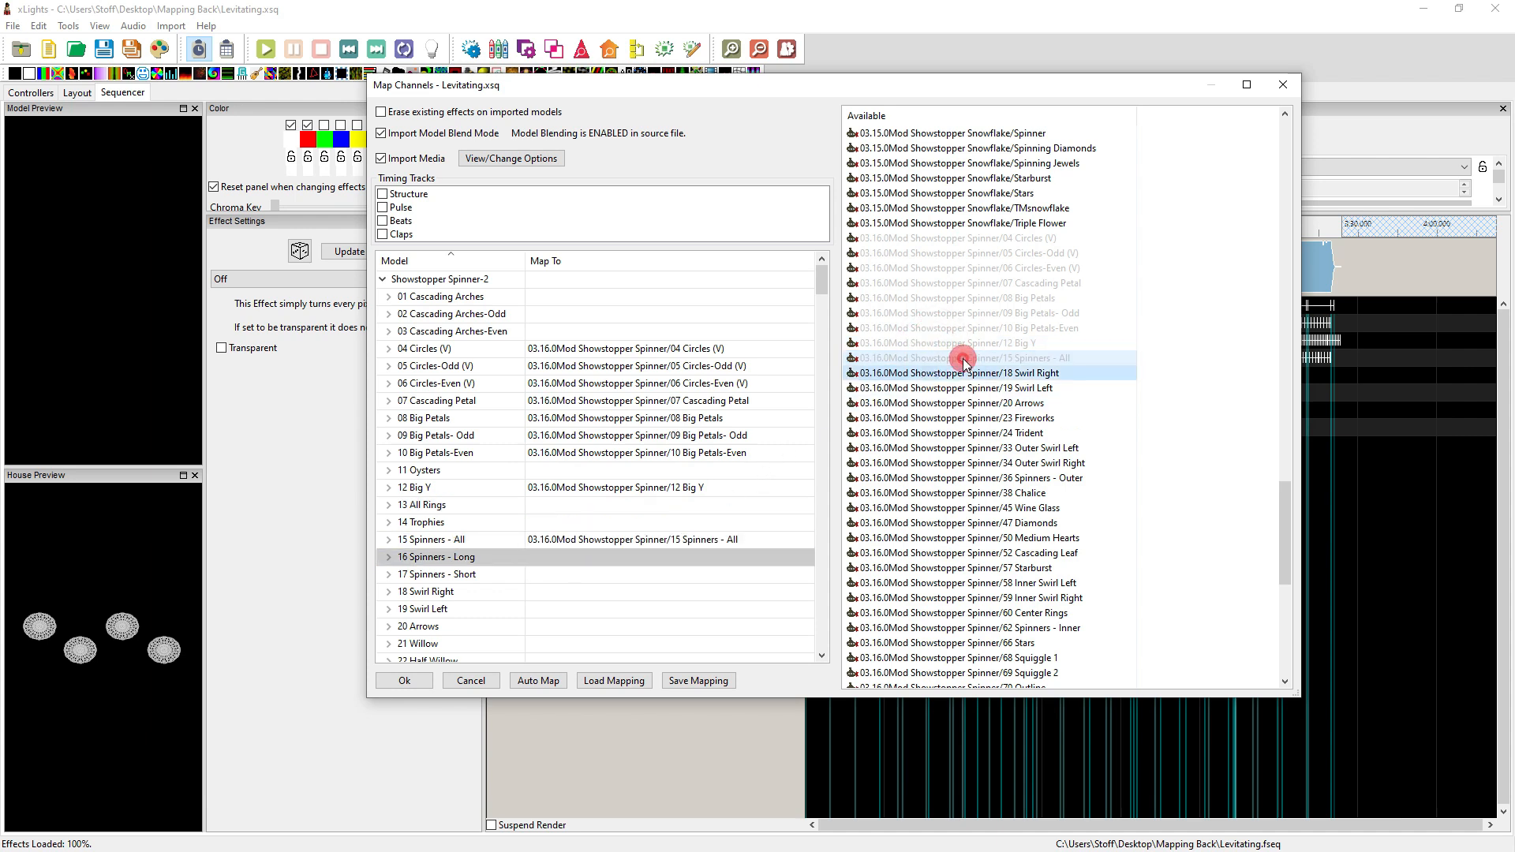
- Map Showstopper Spinner-2's 18 Swirl Right, 19 Swirl Left and 20 Arrows submodels to their same-named source submodels
double_click(646, 598)
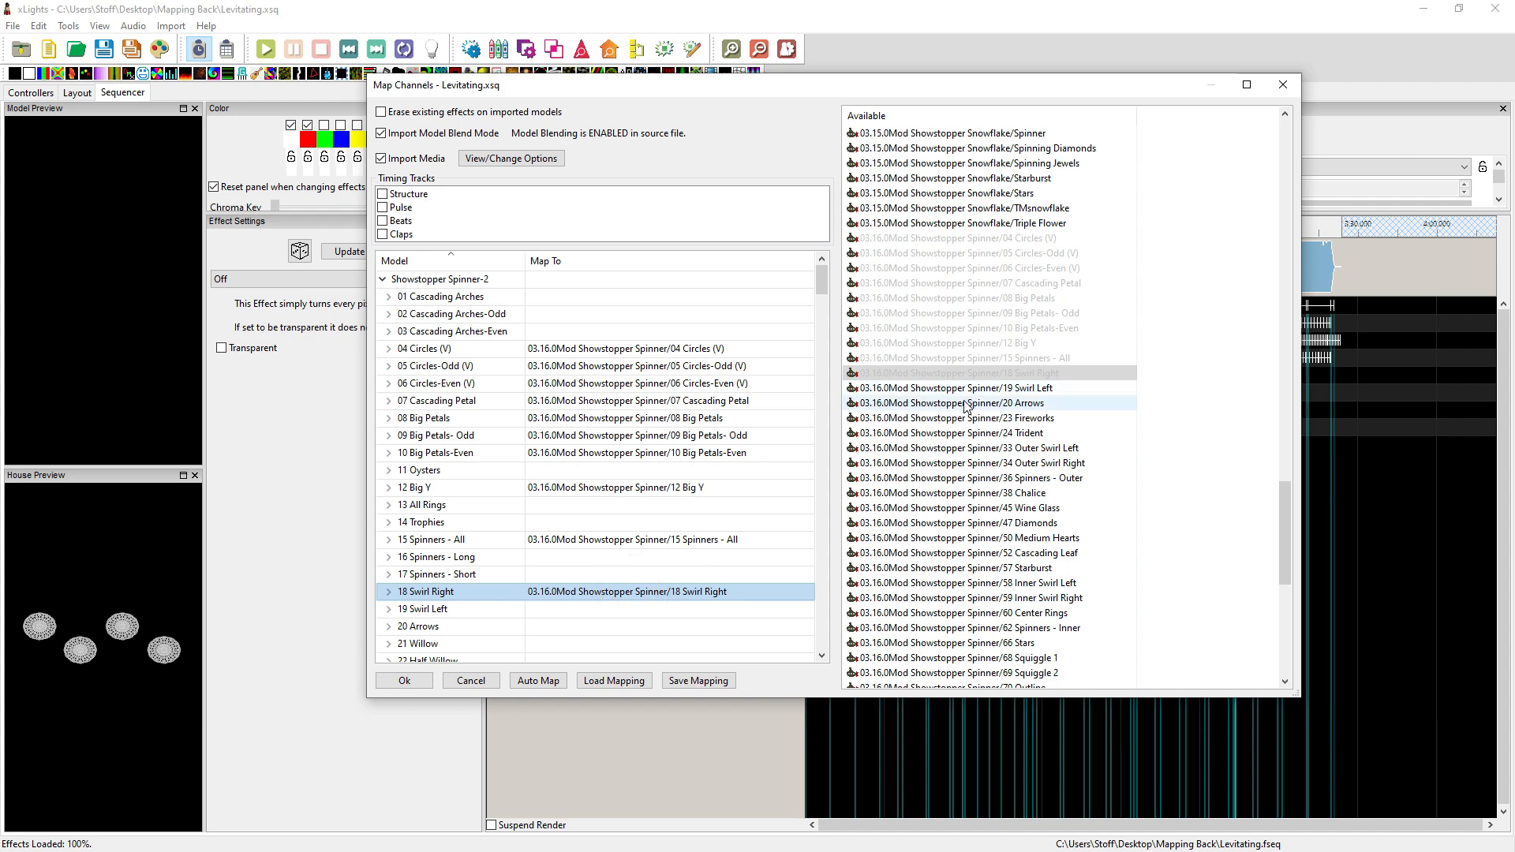
click(652, 609)
double_click(1024, 387)
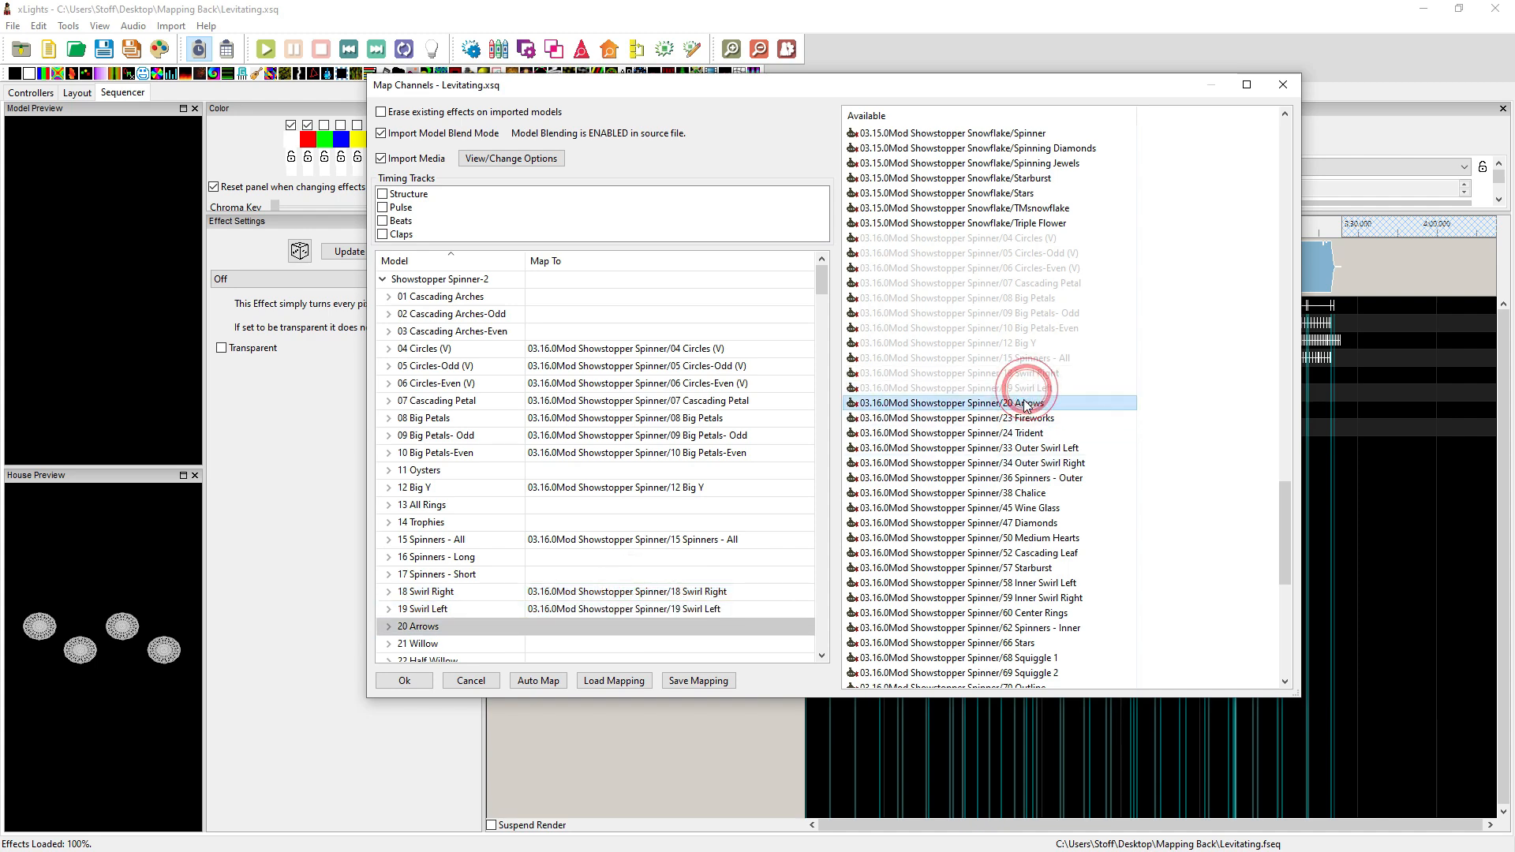
double_click(1012, 403)
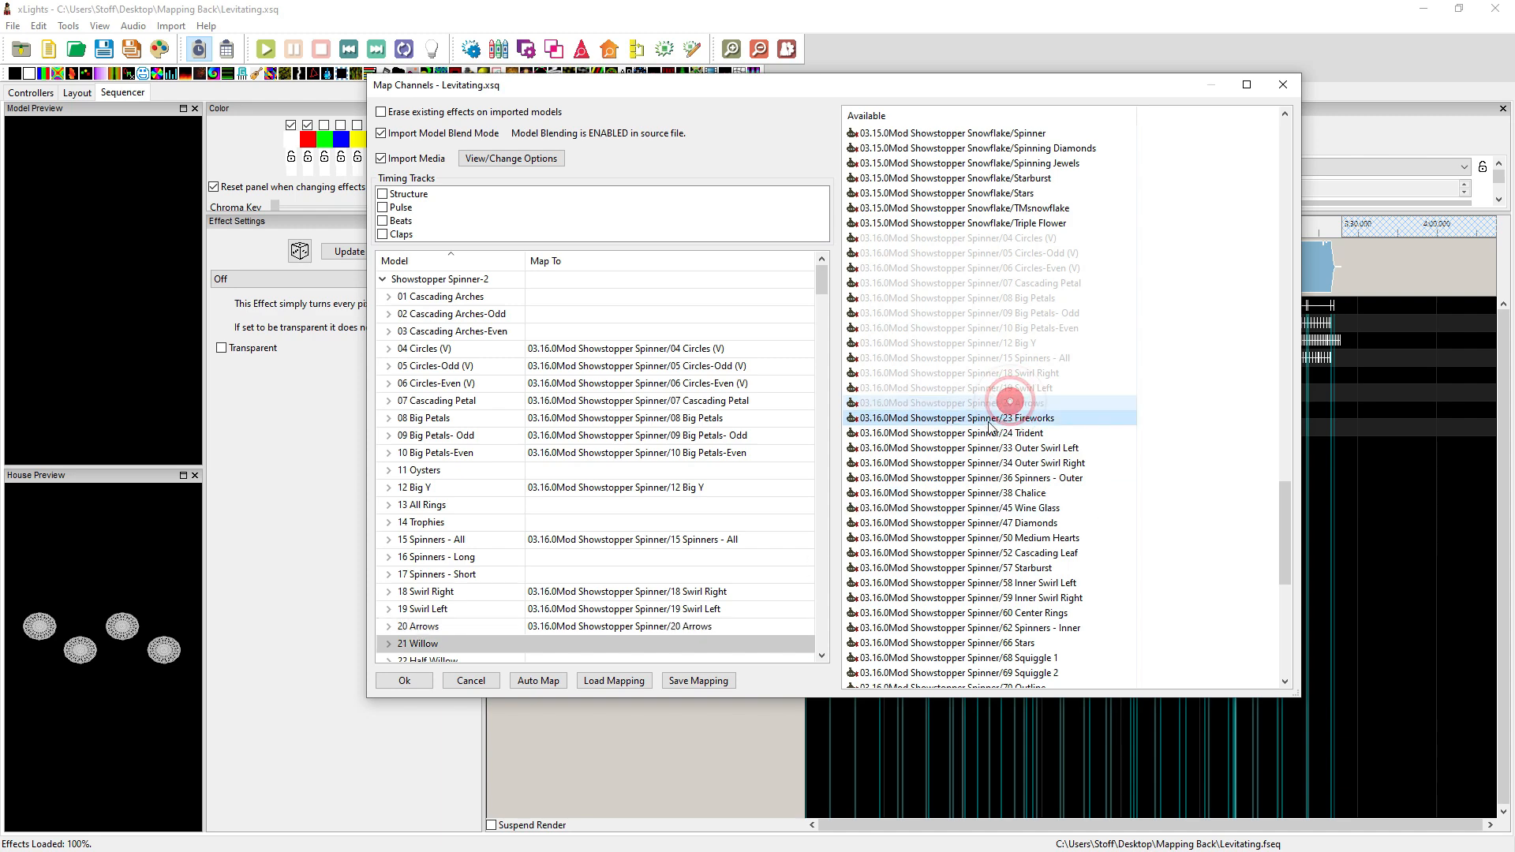
- Import the effects with the current channel mapping, without saving the mapping for future imports
scroll(1012, 404, down, 2)
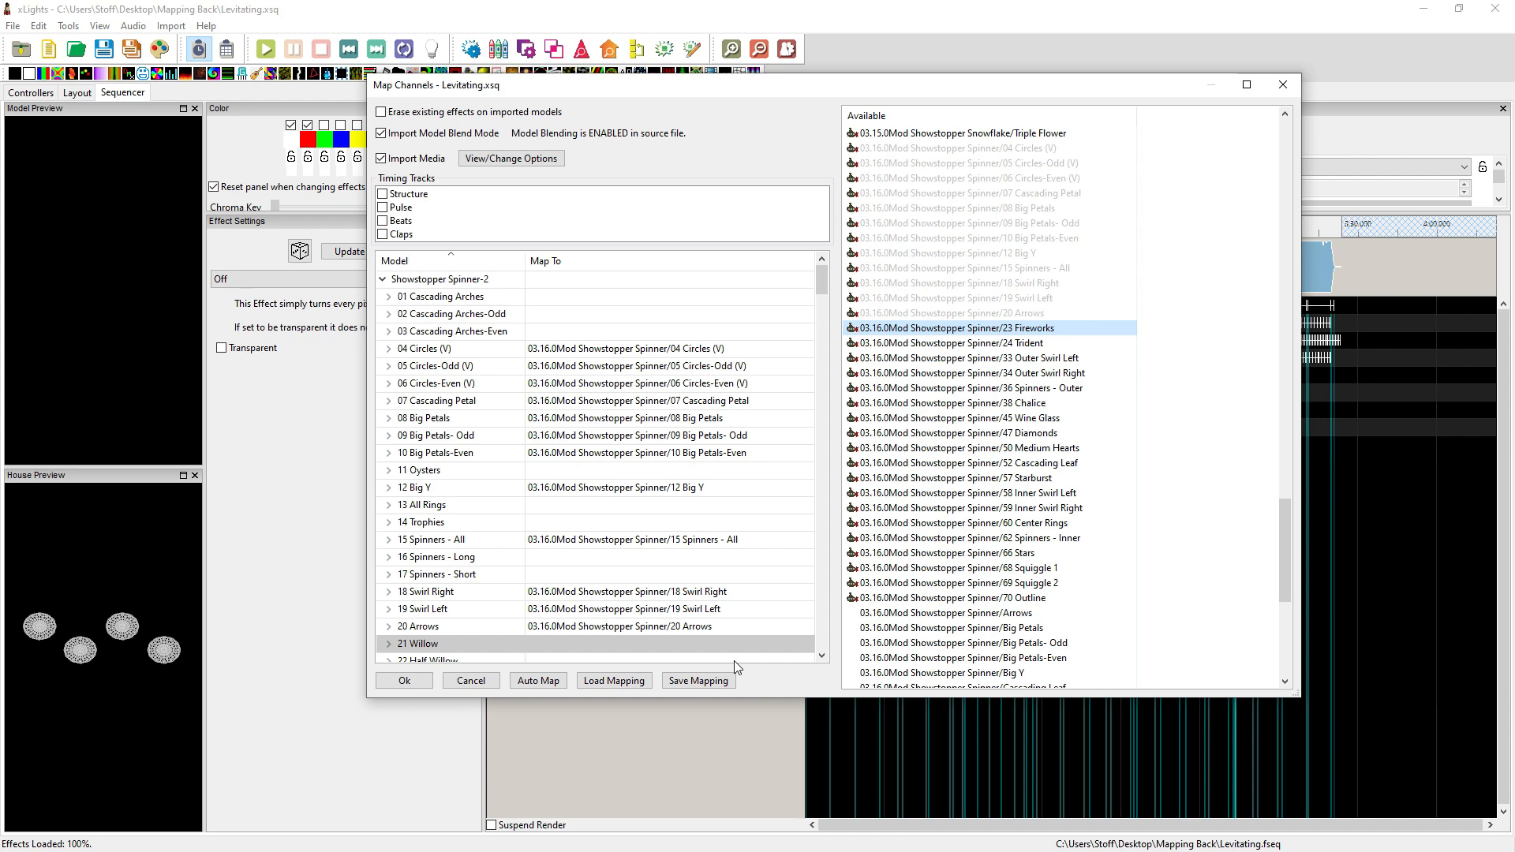
click(412, 683)
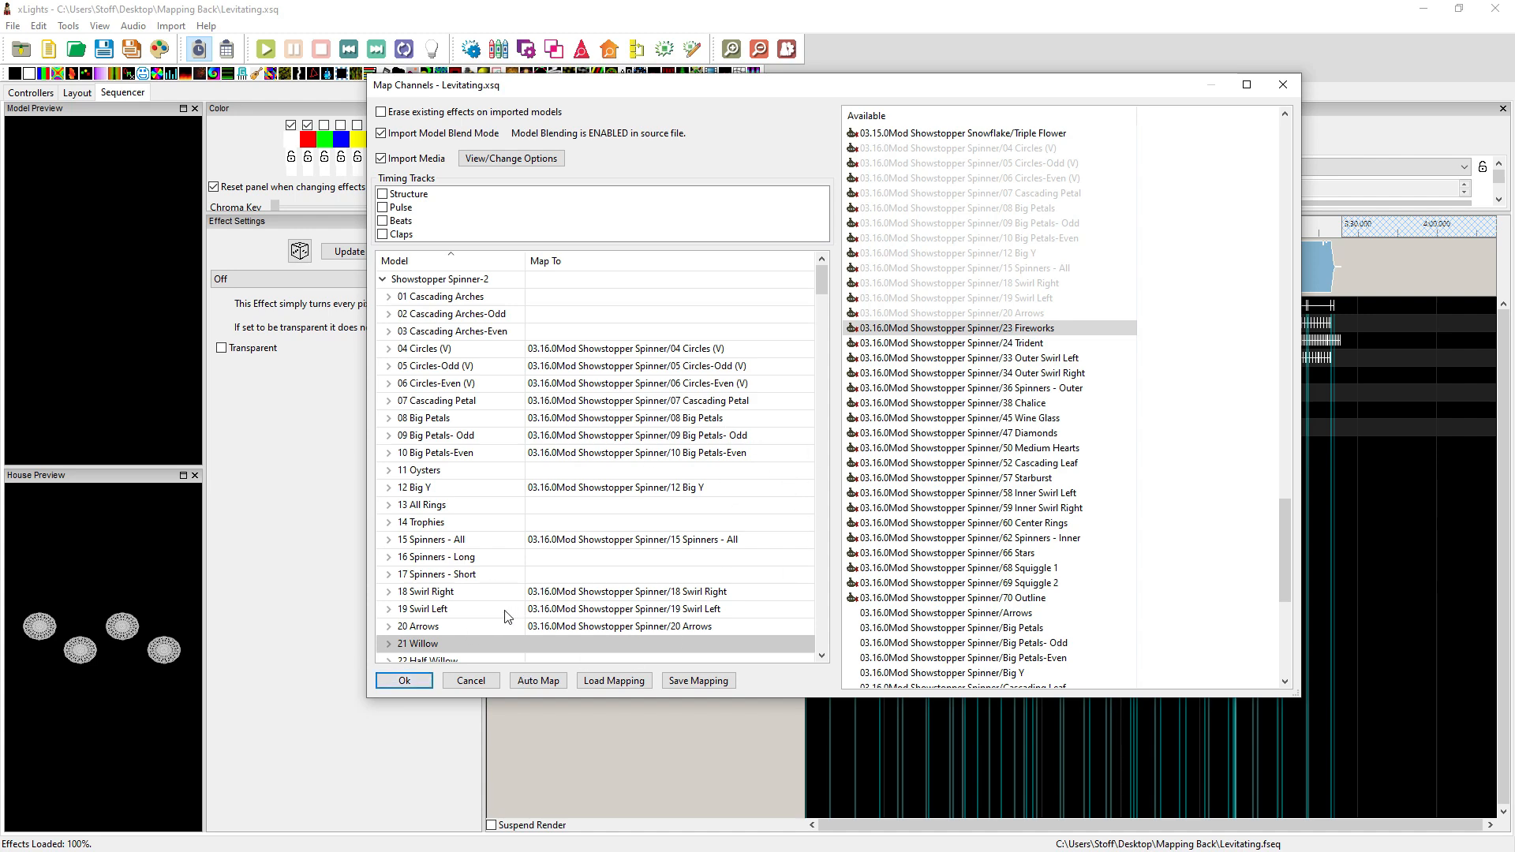
click(403, 682)
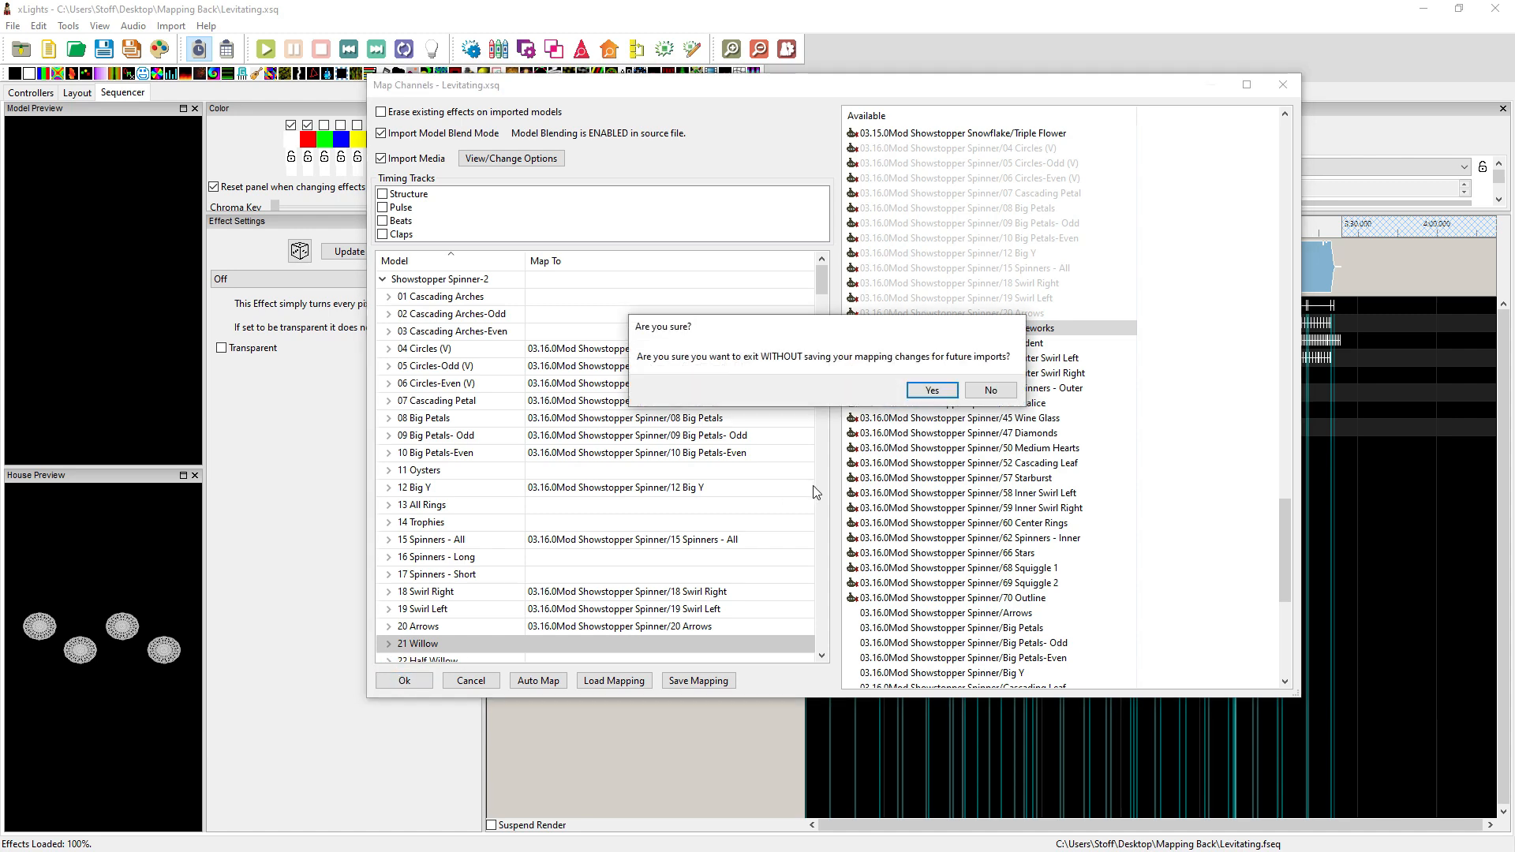
click(932, 390)
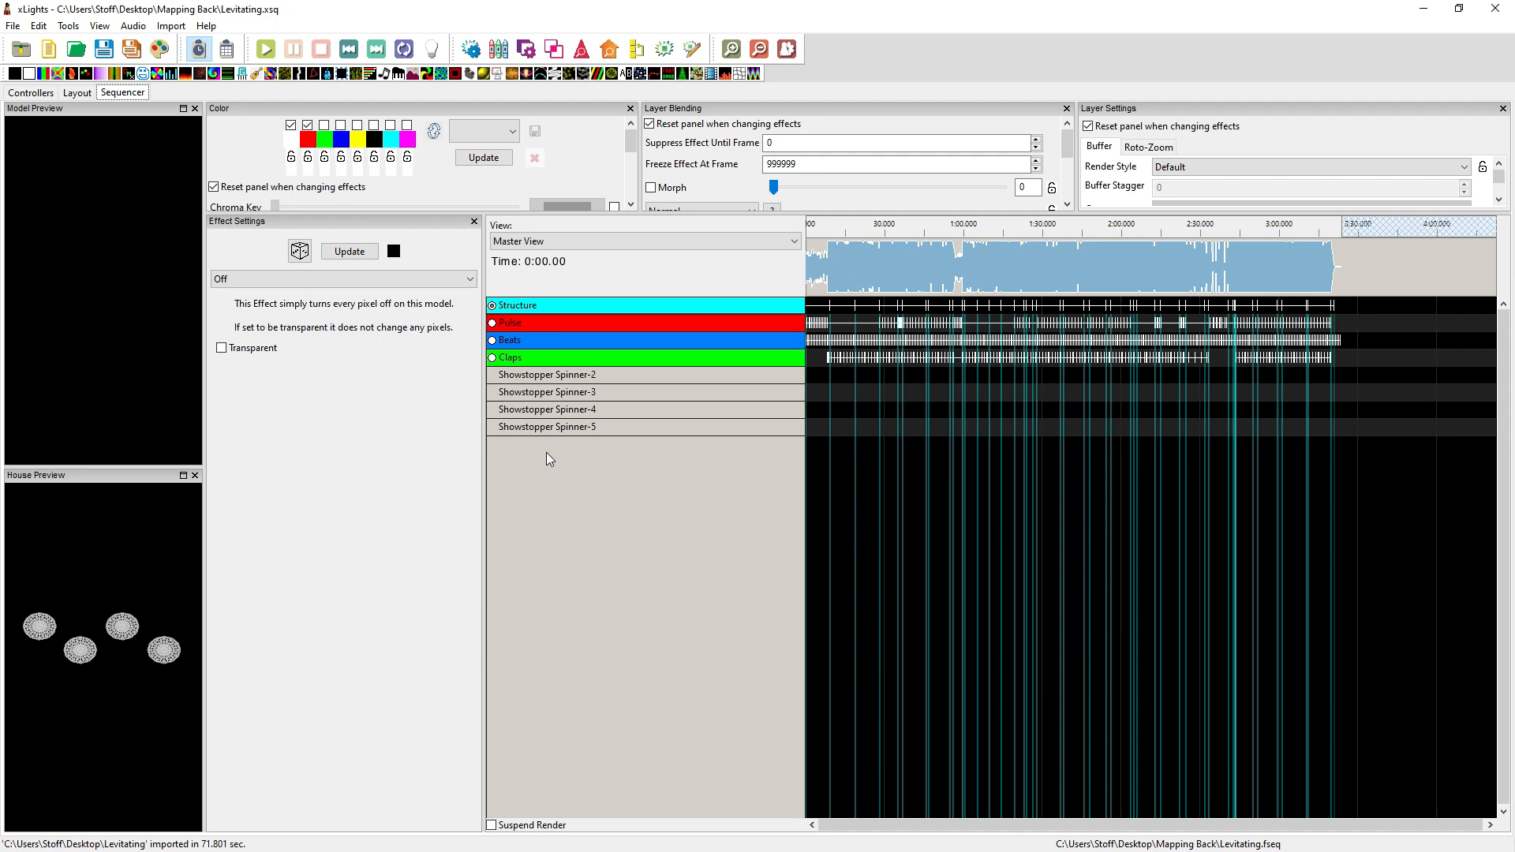
- Show Showstopper Spinner-2's submodels in the sequencer and save the Levitating sequence
double_click(554, 379)
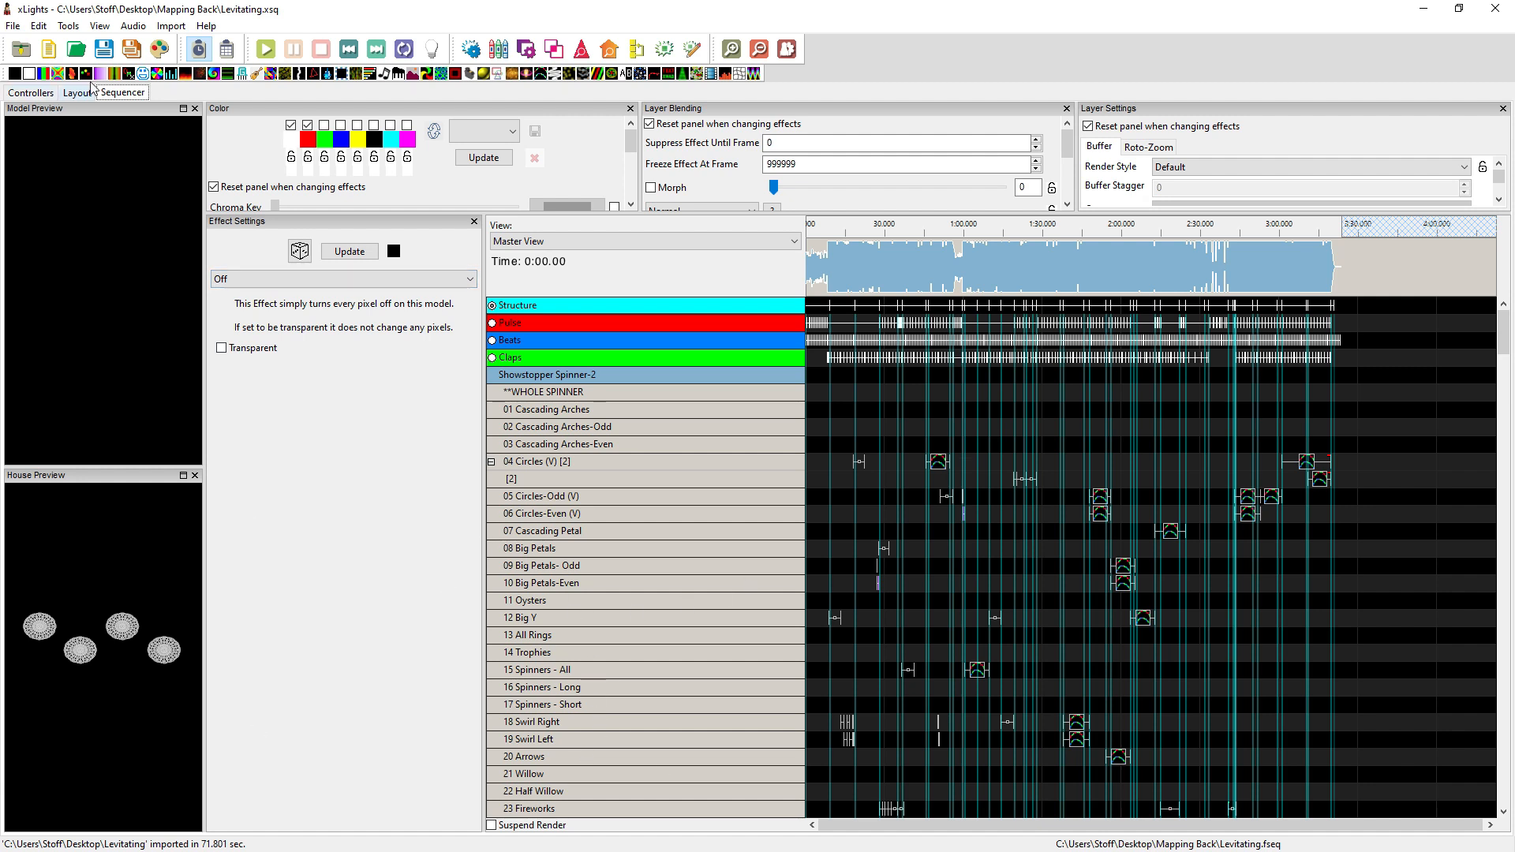
click(103, 49)
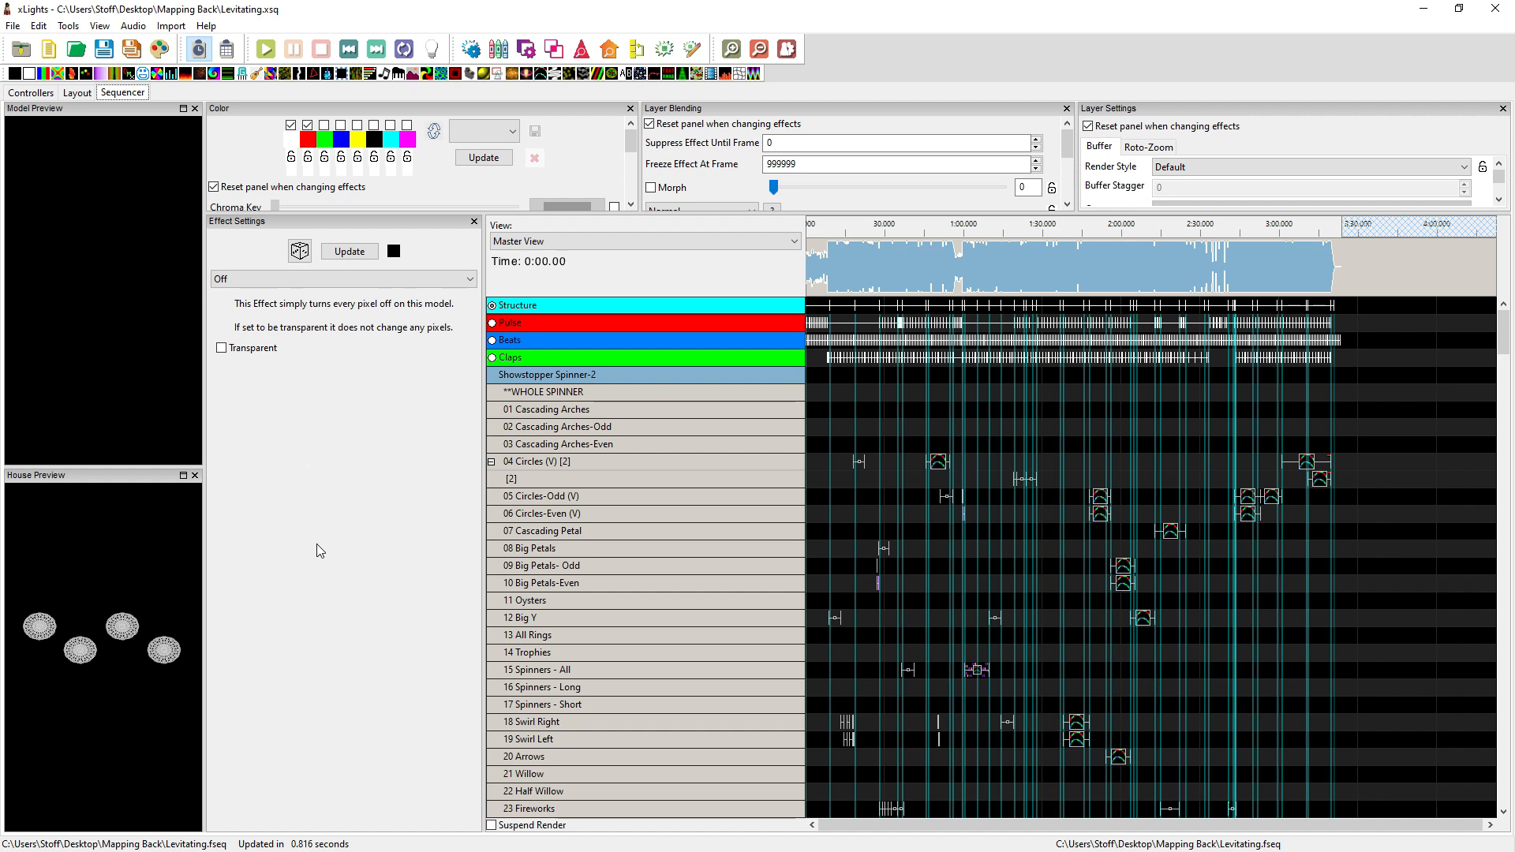
- Start an effects import from Levitating.xsq in the Mapping Back folder on the Desktop
click(171, 27)
click(206, 45)
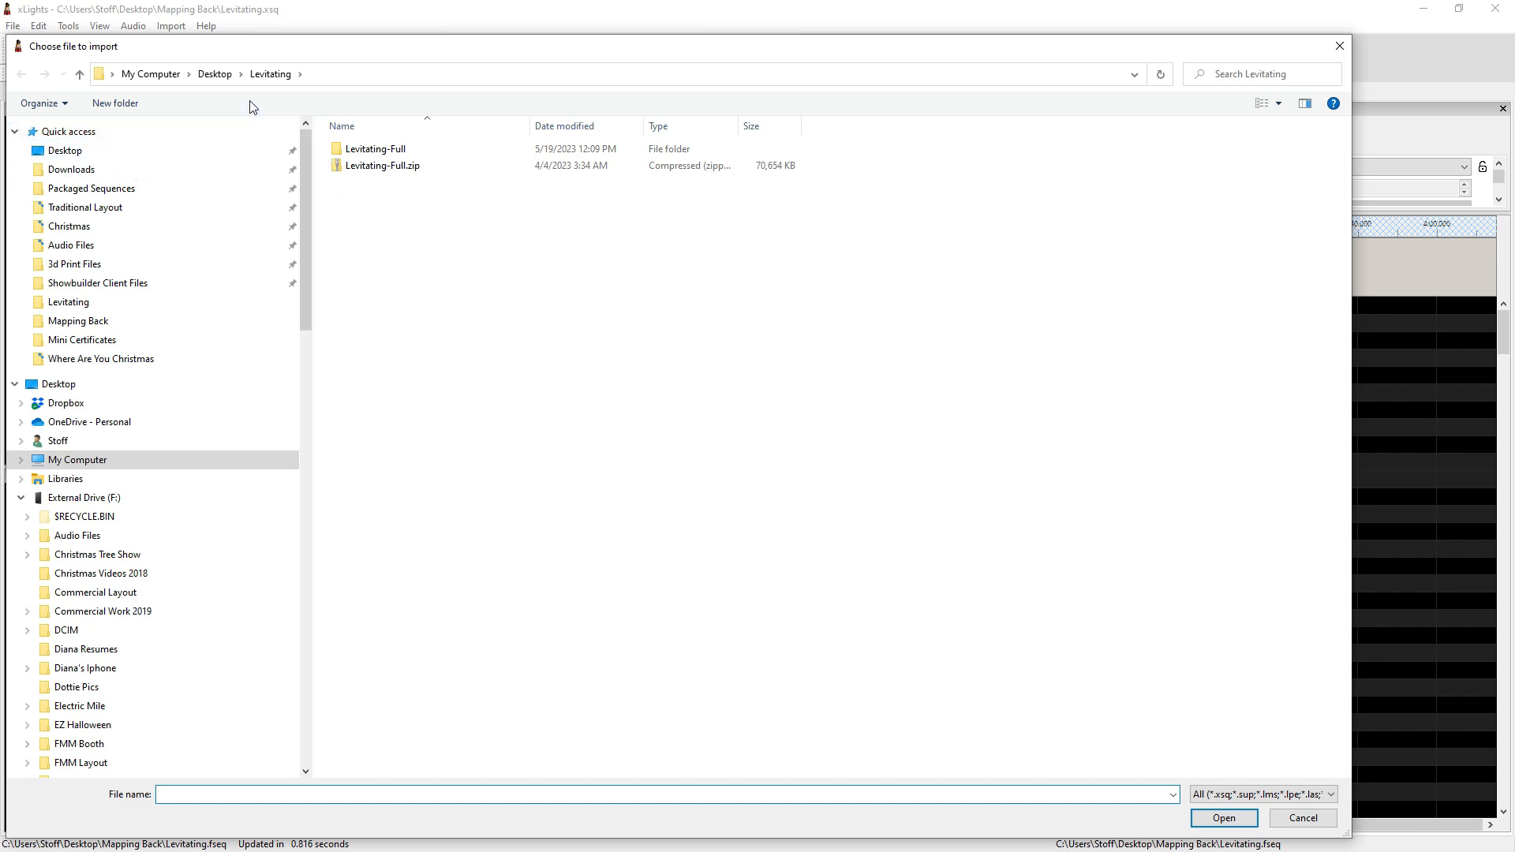
click(239, 74)
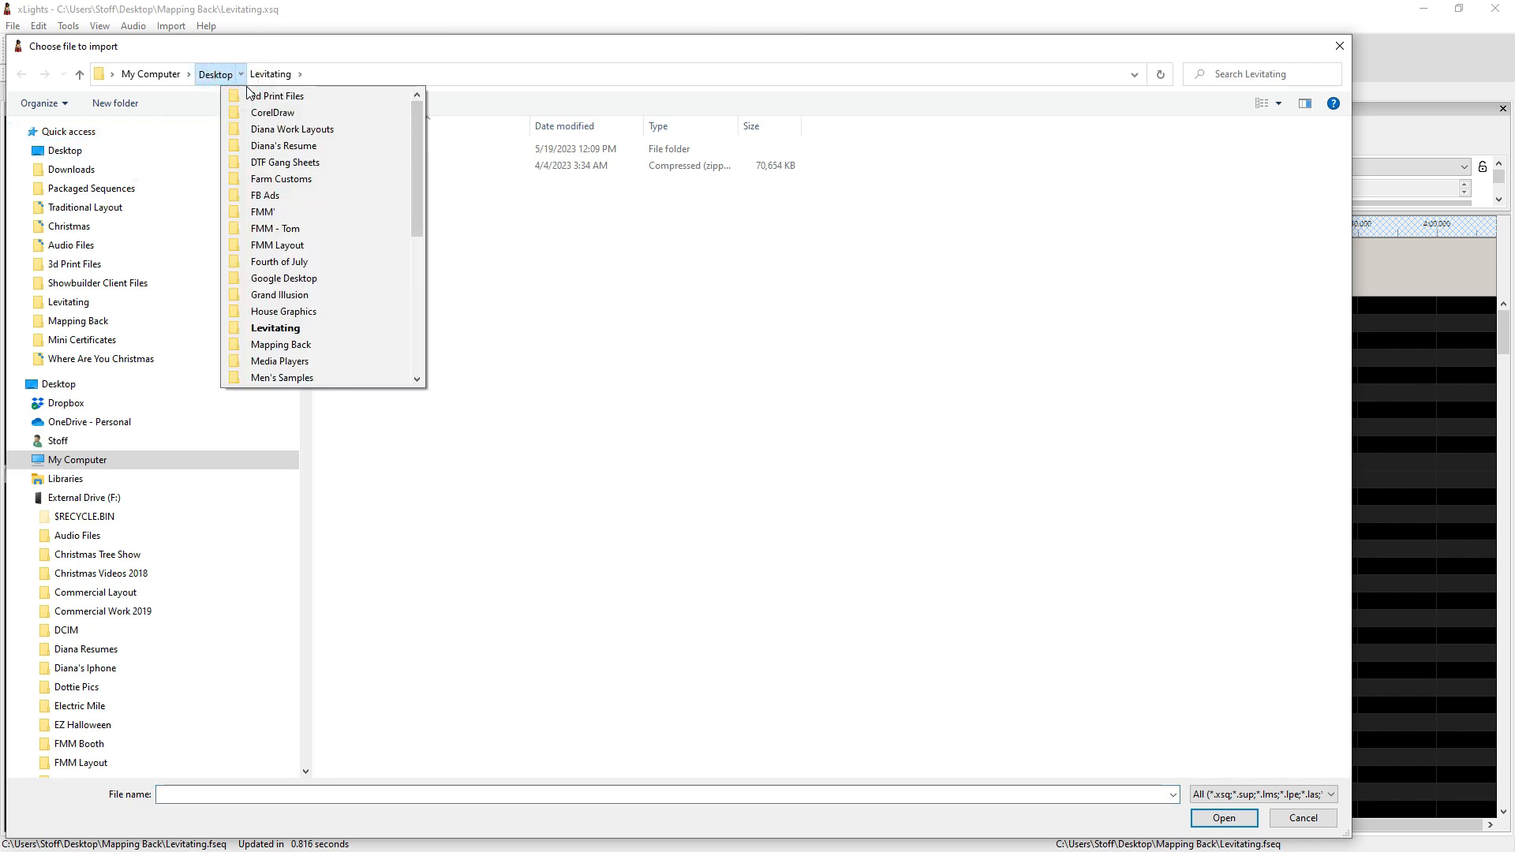
click(254, 344)
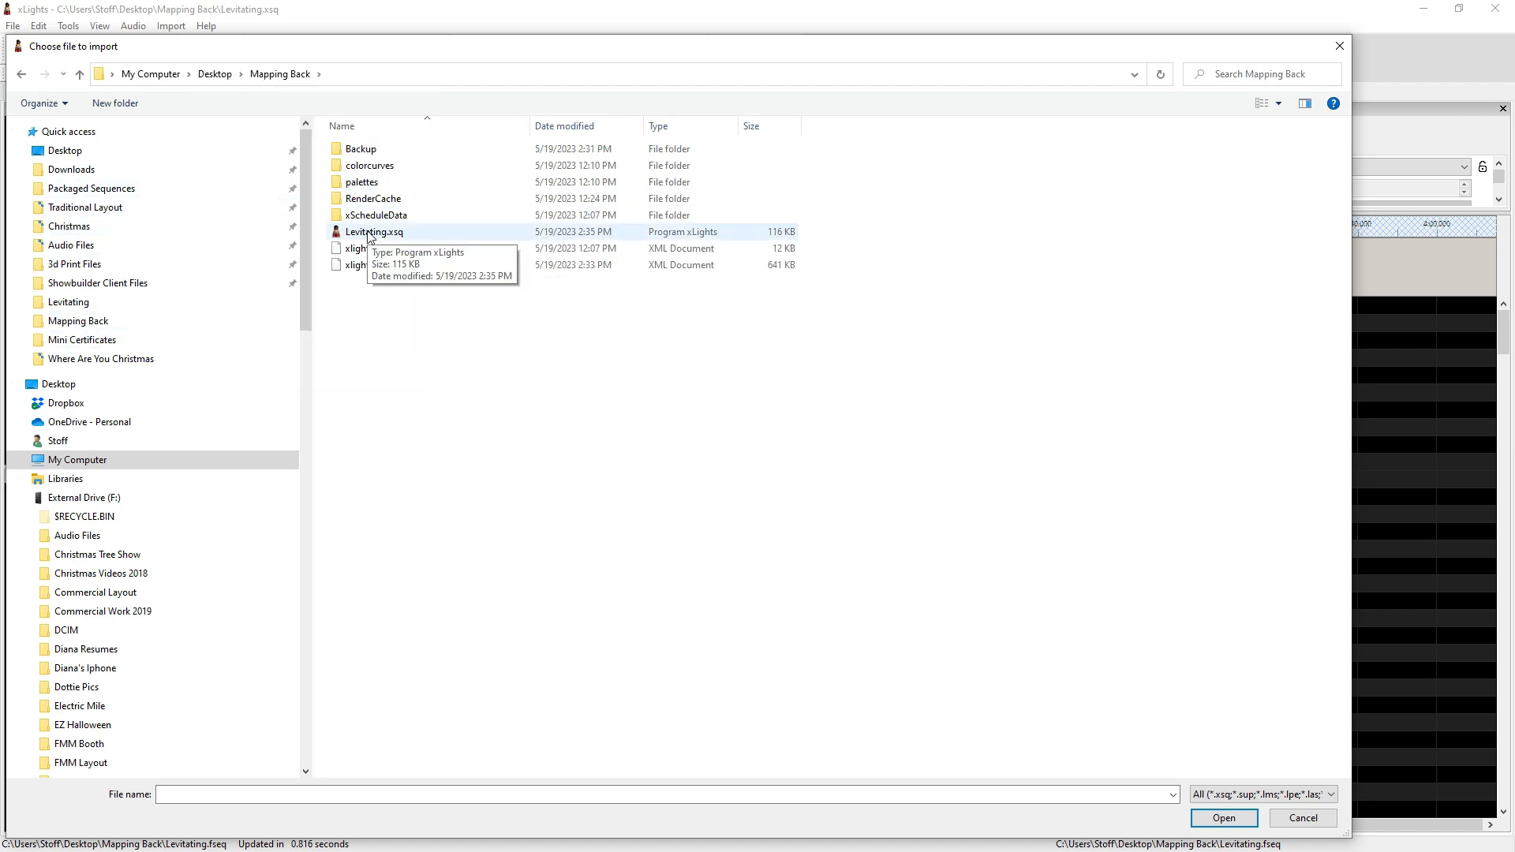
click(368, 234)
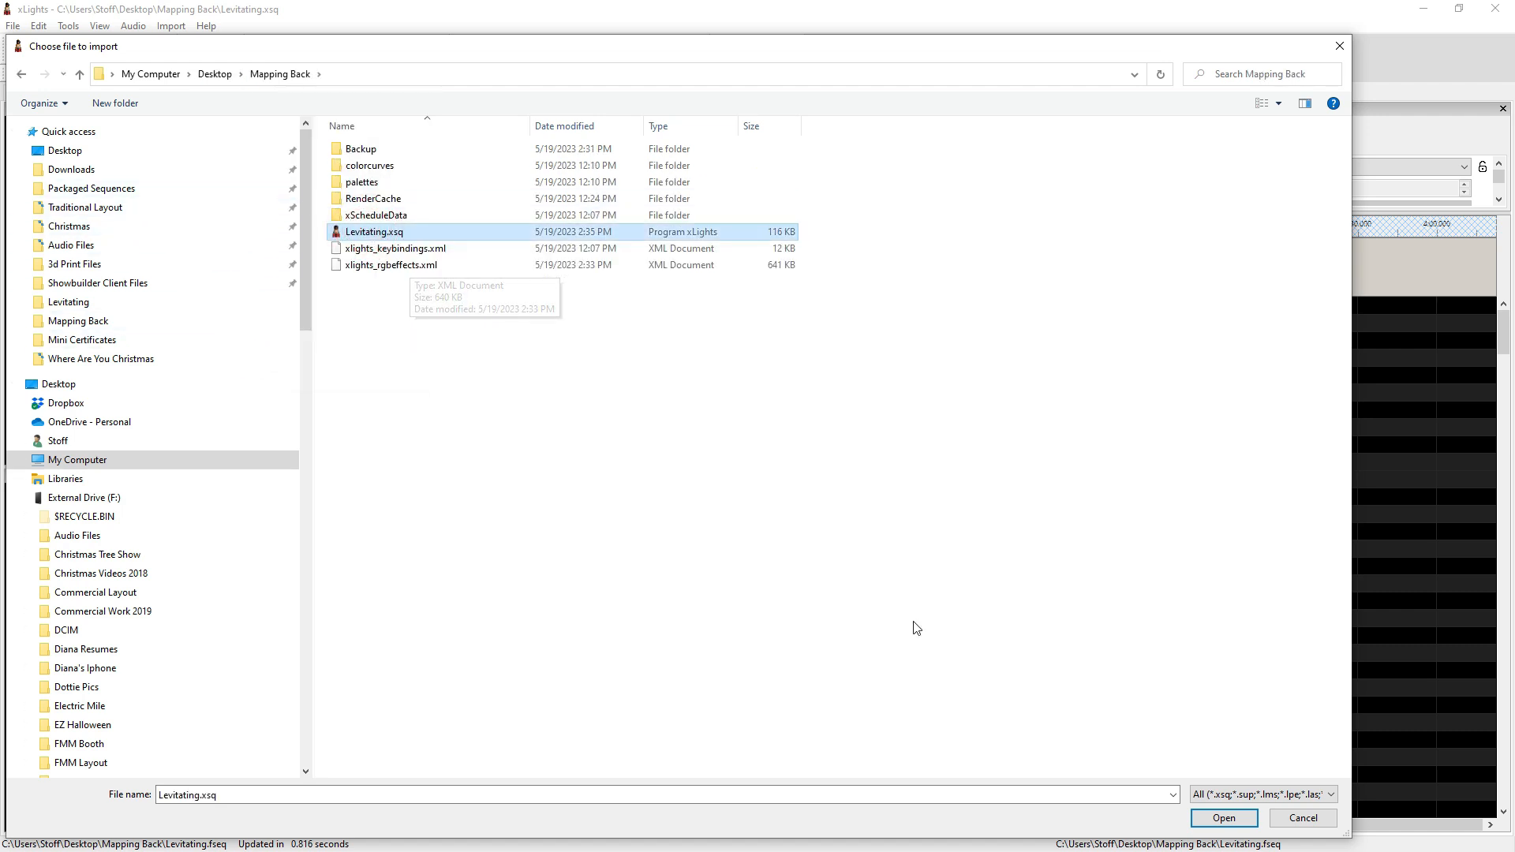
click(1225, 820)
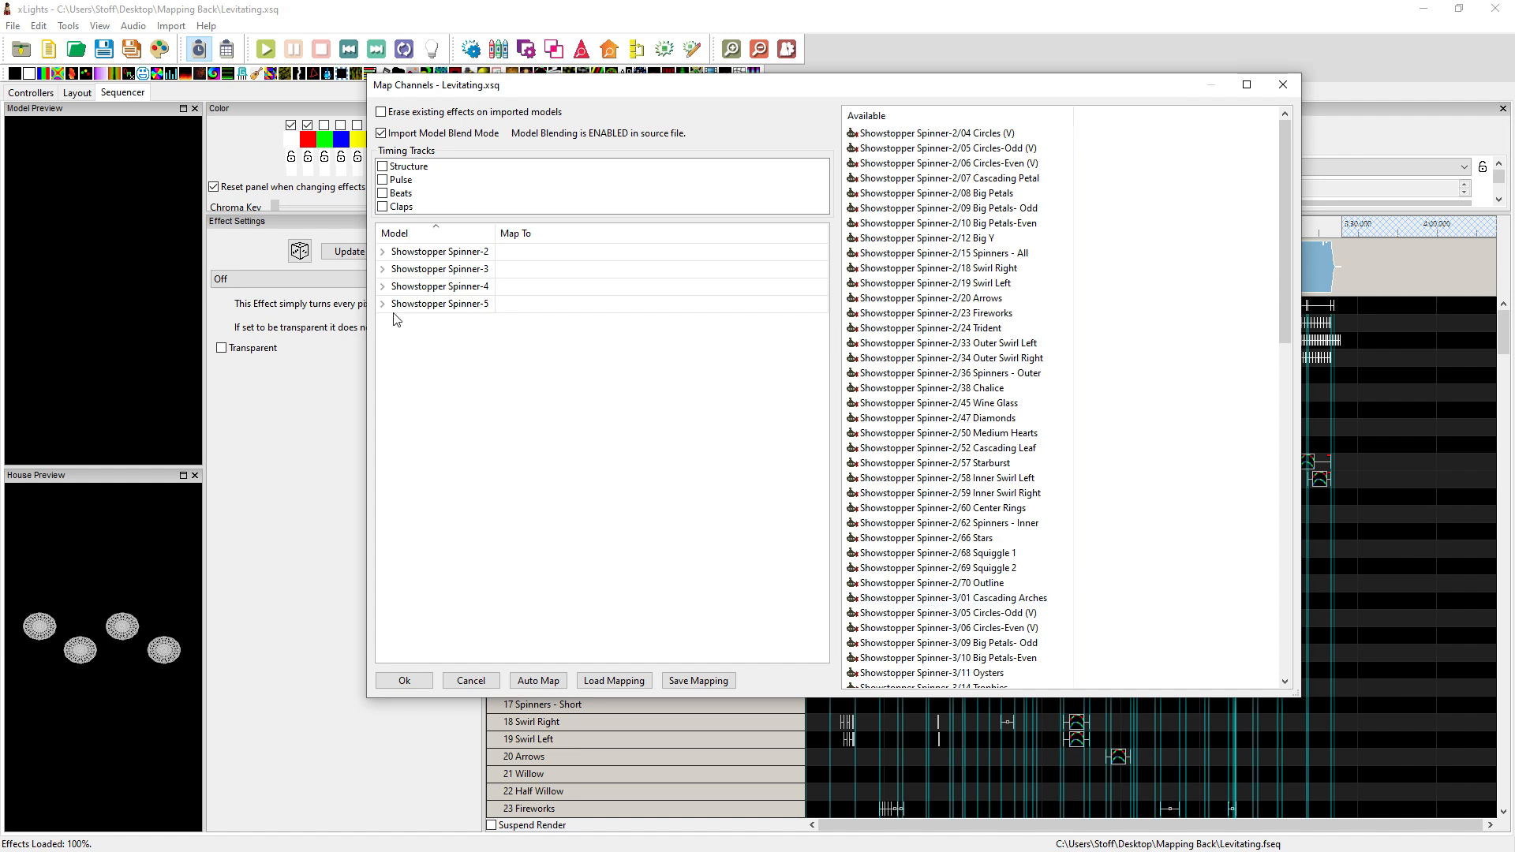
click(384, 269)
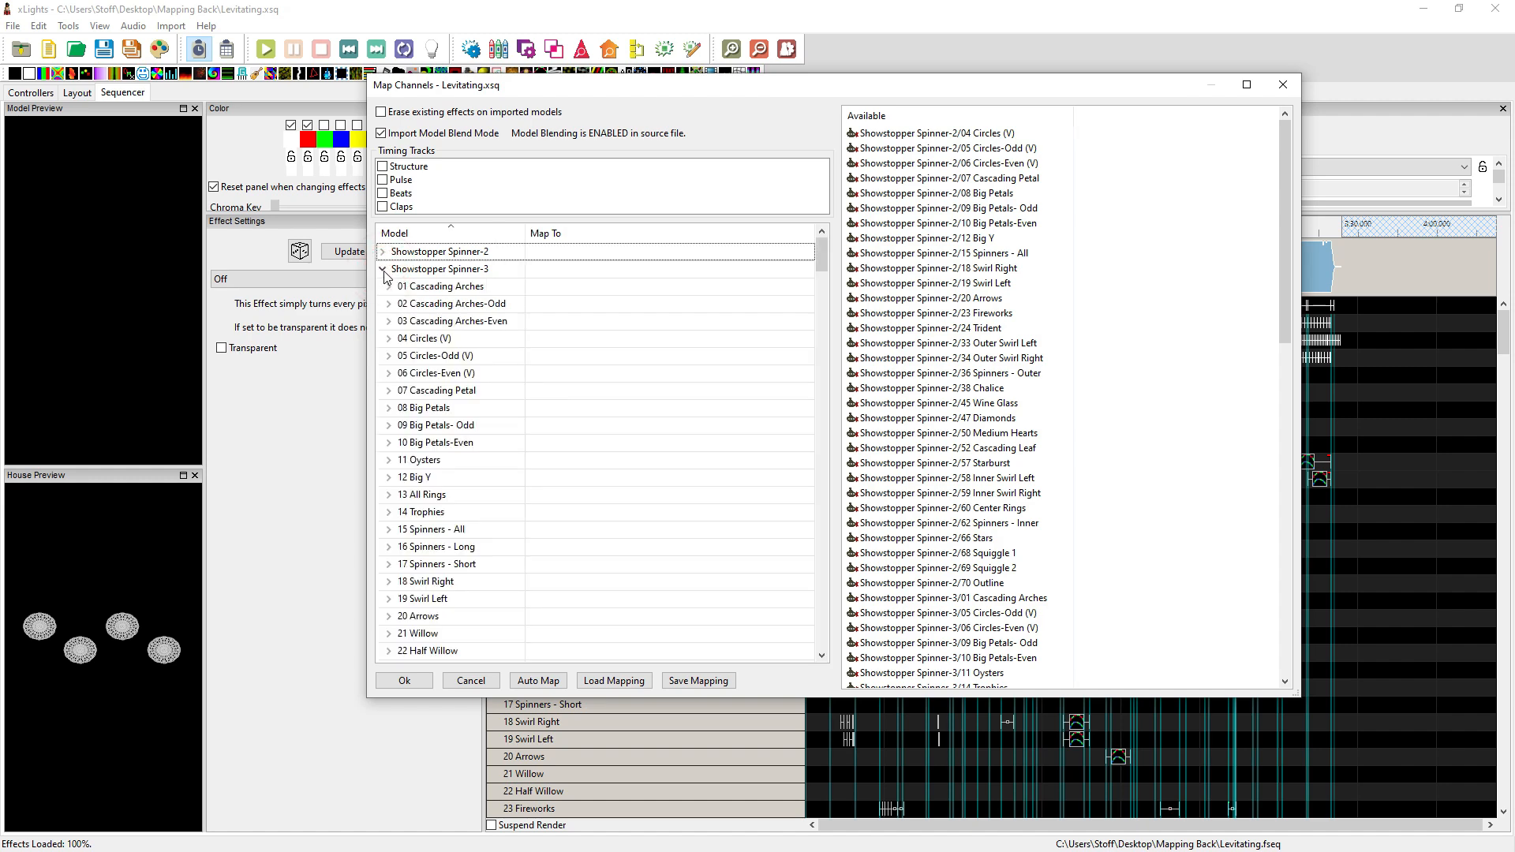
click(384, 270)
click(384, 269)
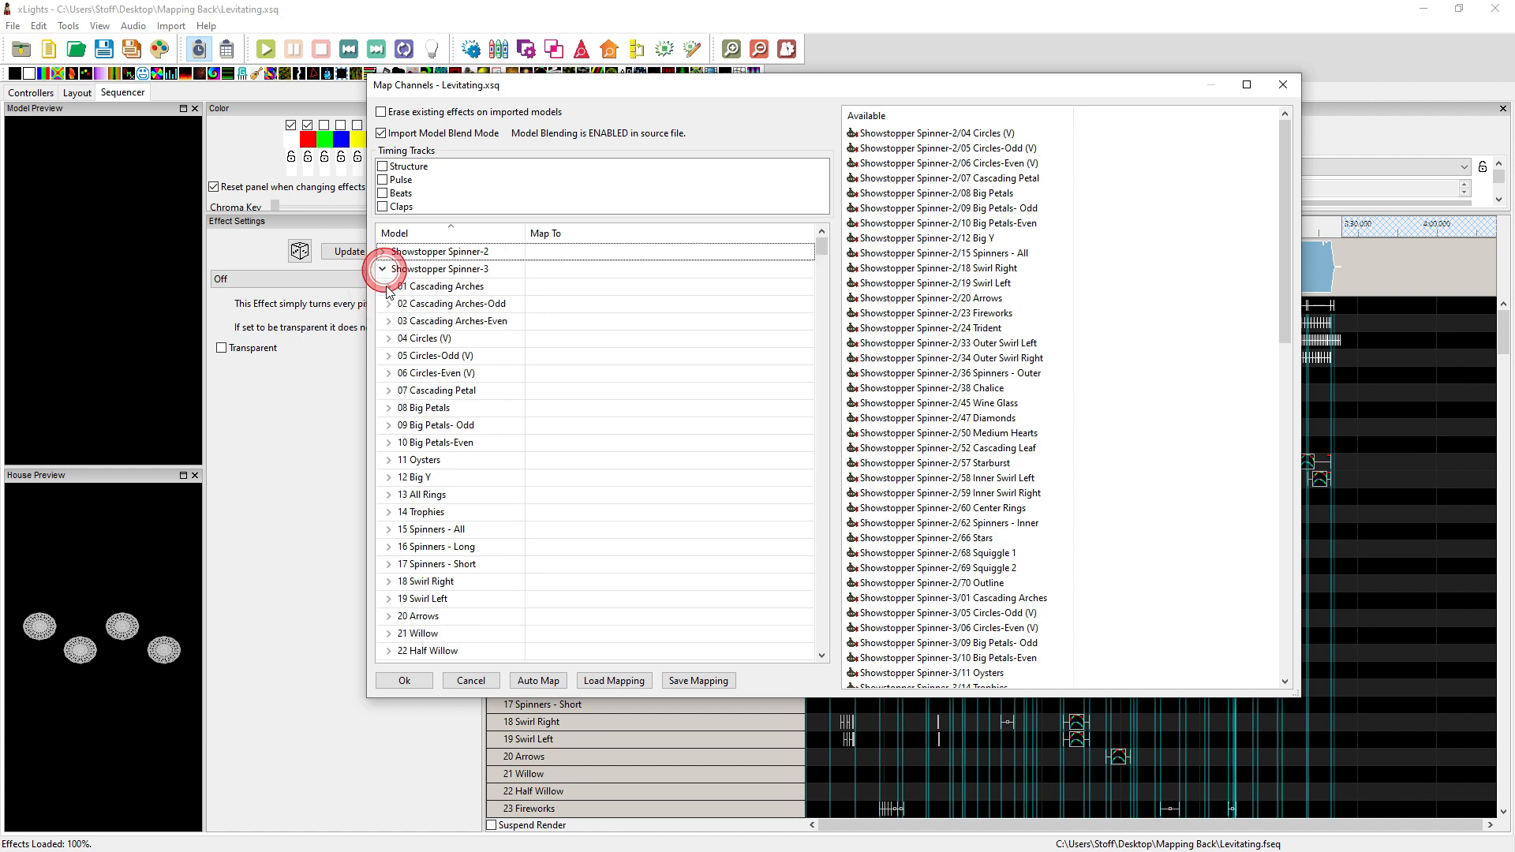
click(383, 270)
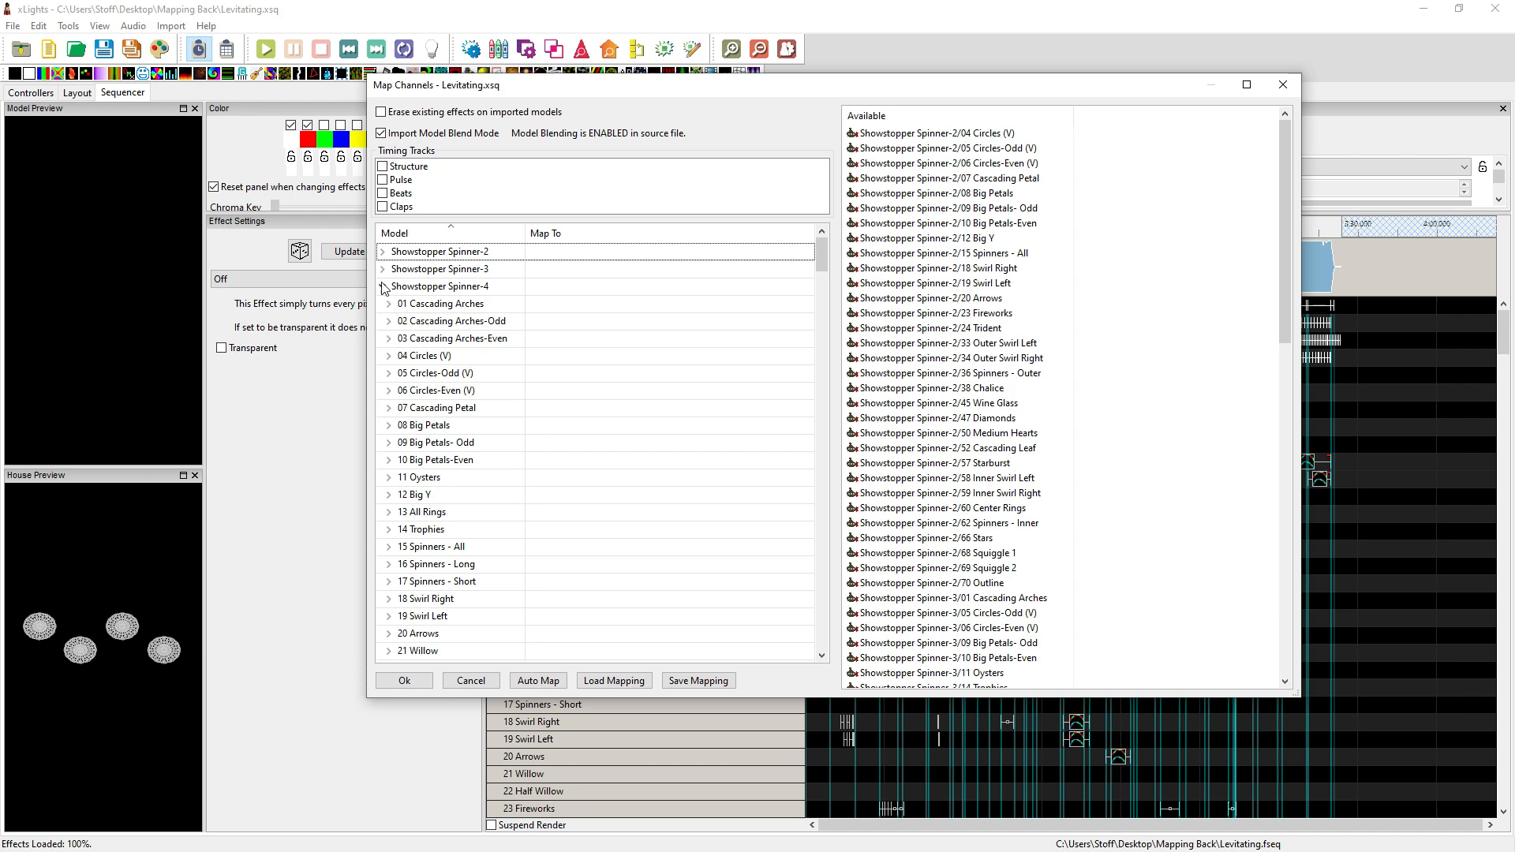
click(383, 286)
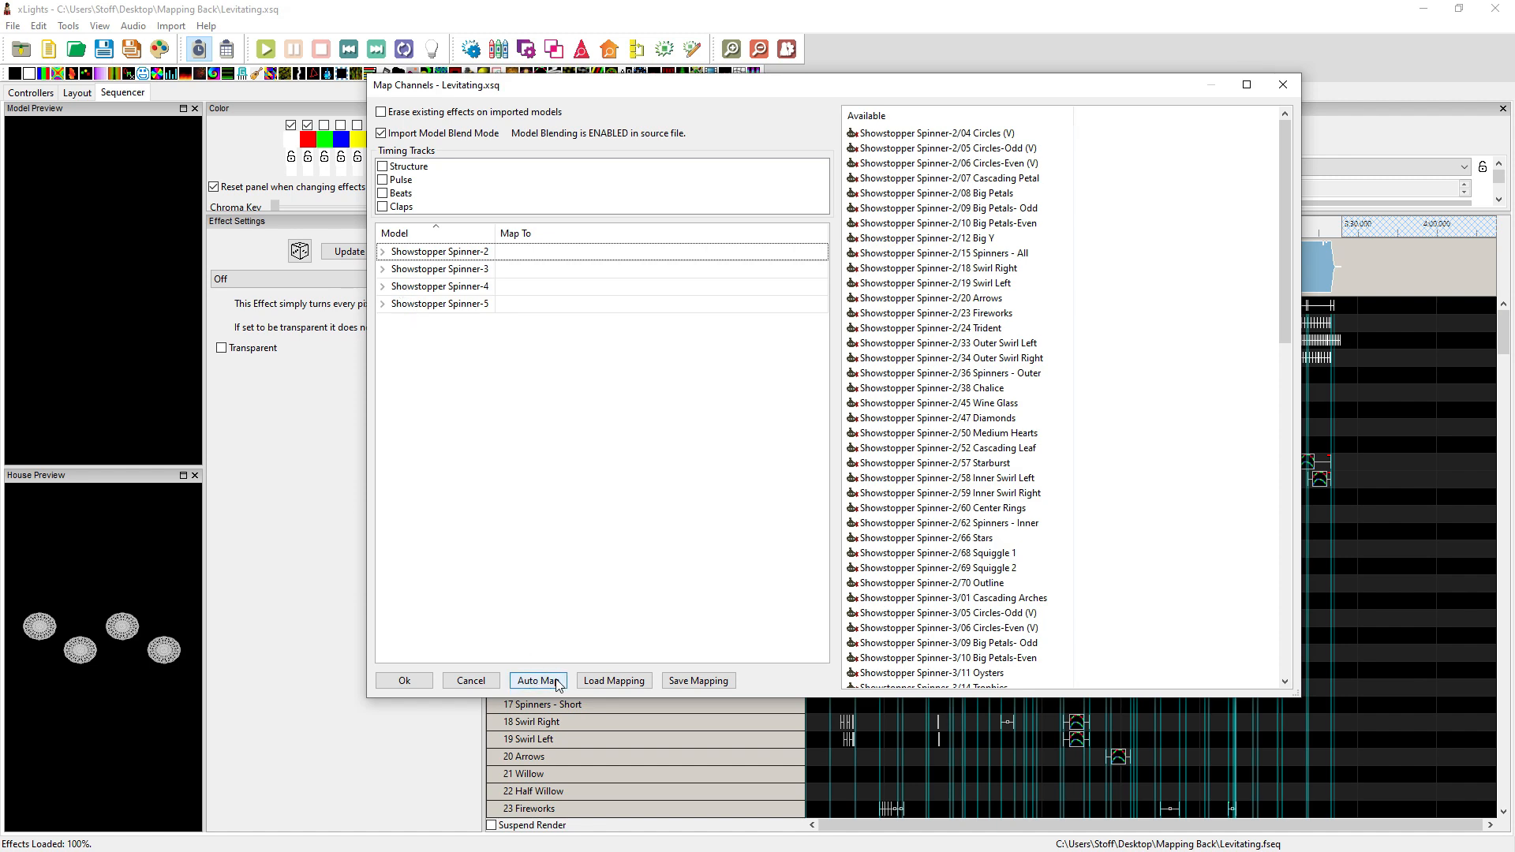
- Load the saved channel mapping file Spinners 2 and 3.xmap from the Mapping Back folder
click(594, 683)
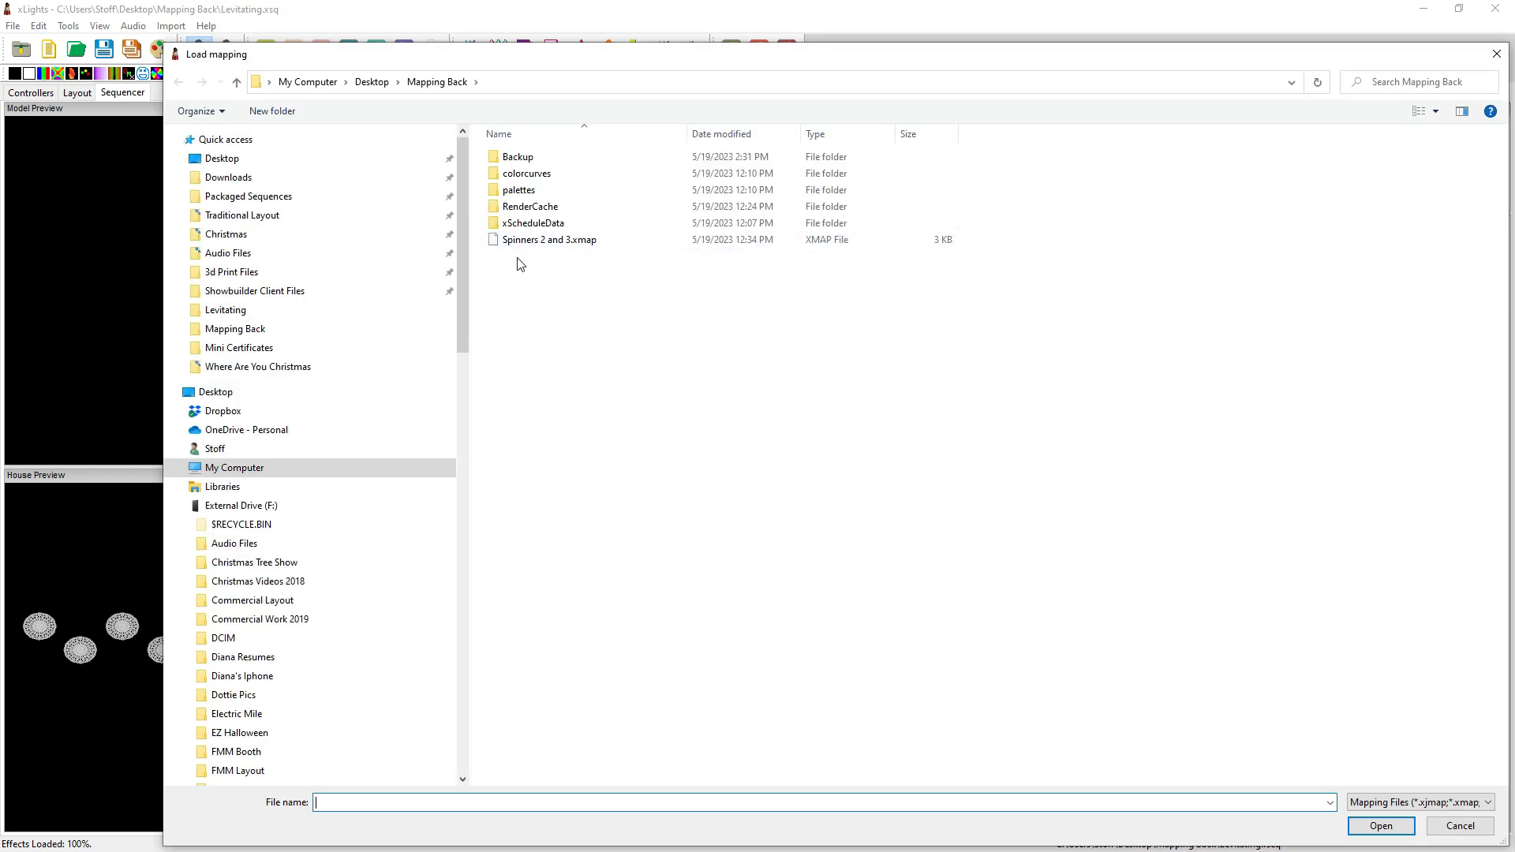
click(520, 240)
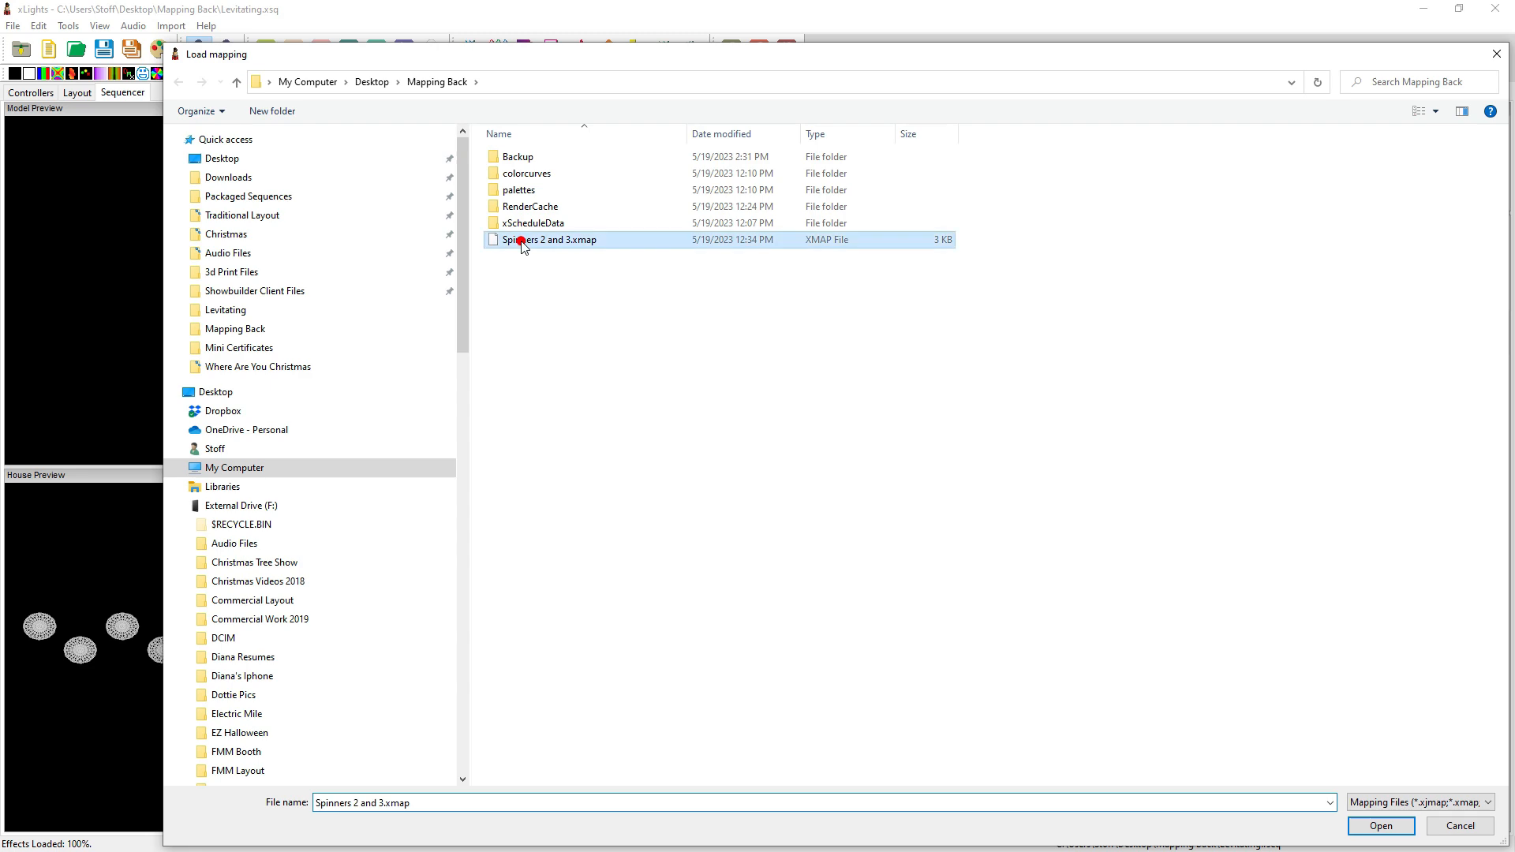
click(1381, 825)
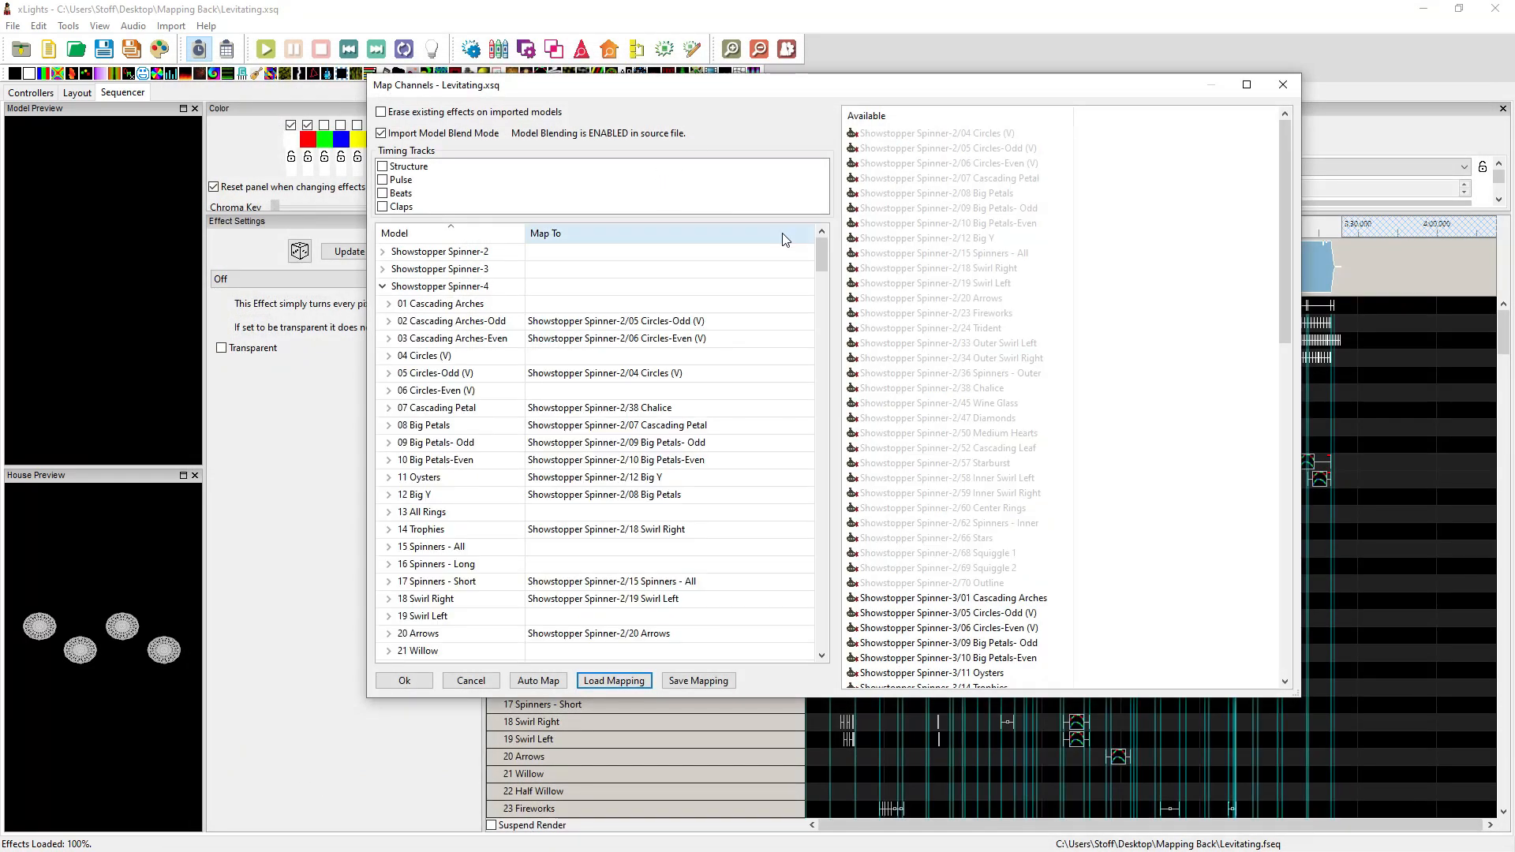
- Examine the loaded mapping on the spinners' submodels and check which available source submodels are already used
click(384, 253)
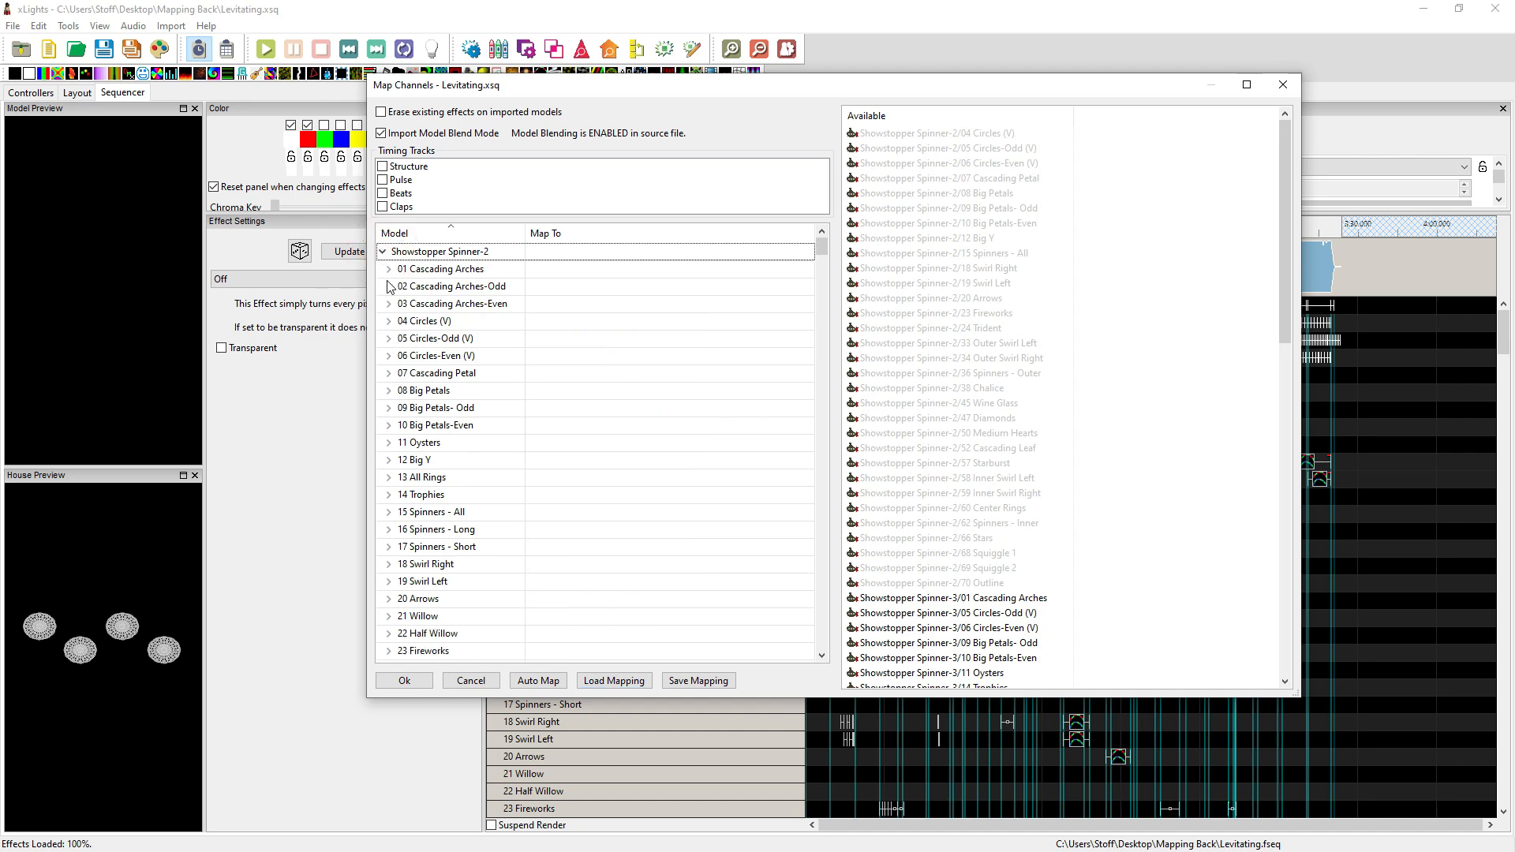
click(383, 253)
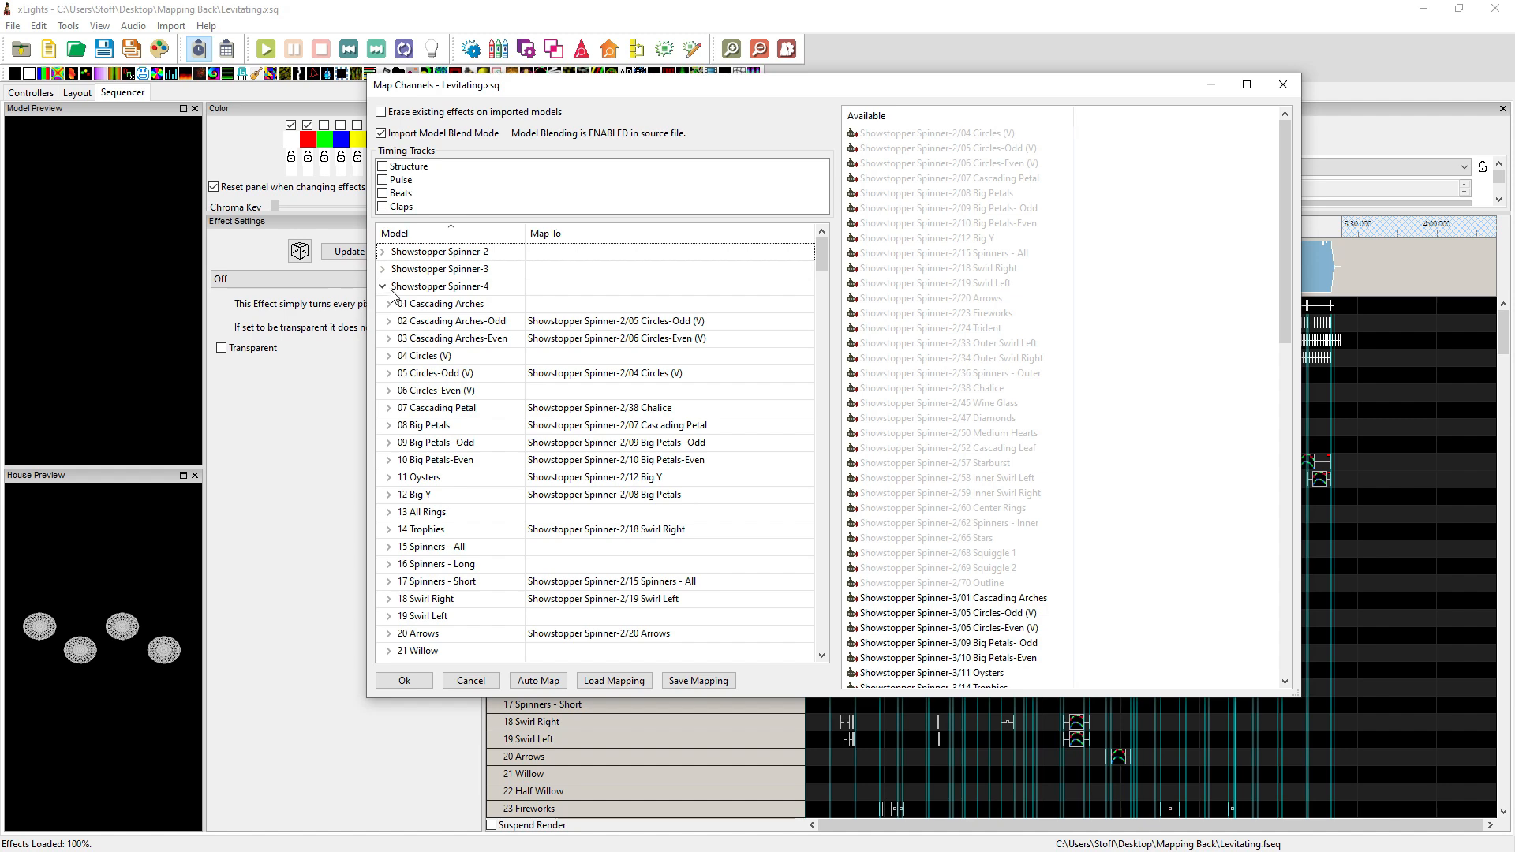
click(384, 270)
scroll(386, 257, down, 11)
scroll(386, 294, up, 11)
drag(820, 245, 813, 221)
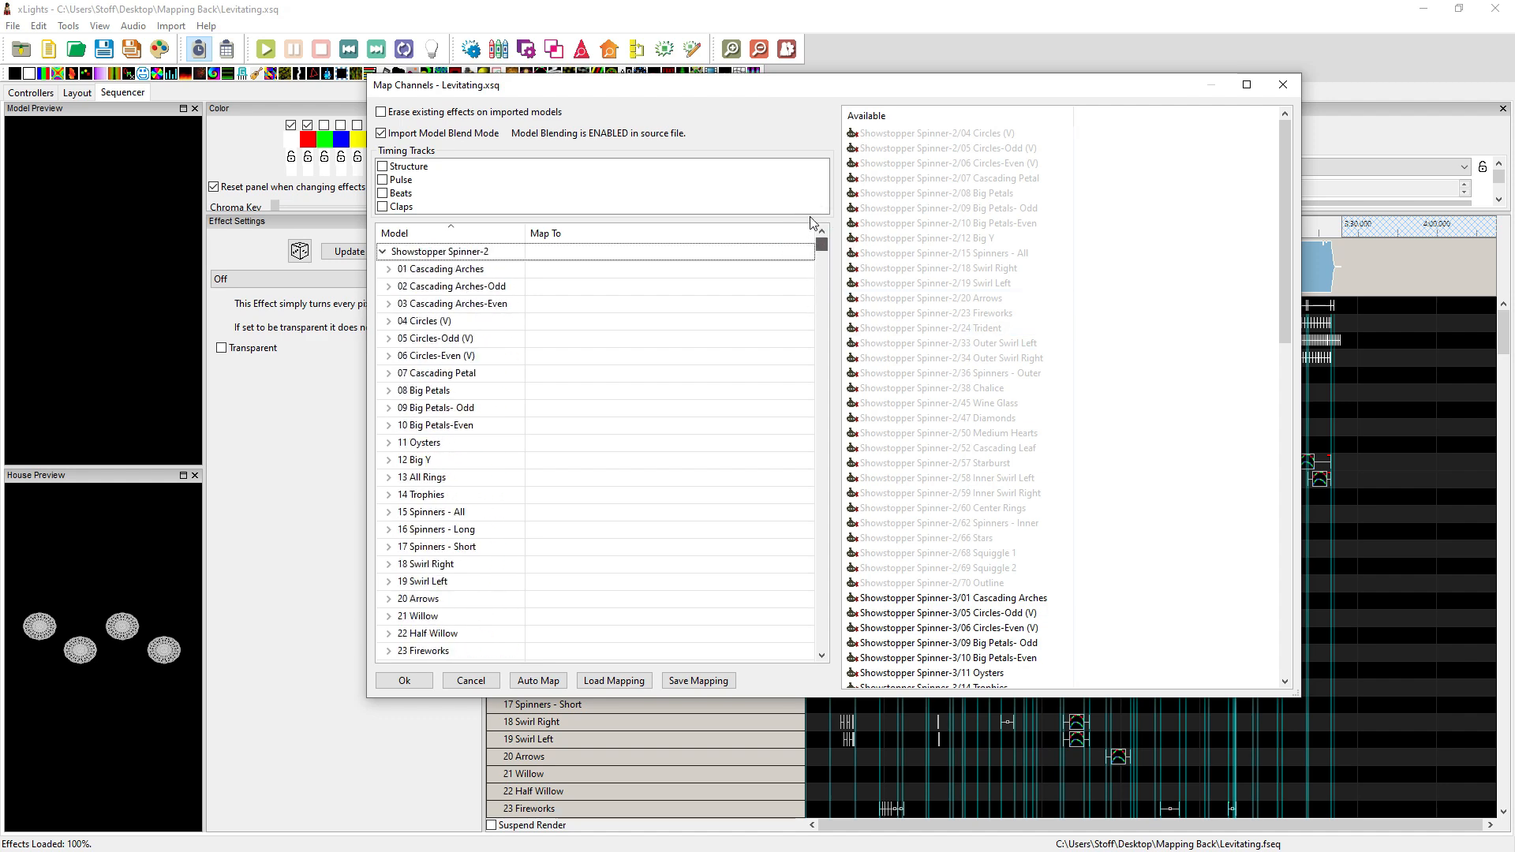
scroll(935, 442, down, 12)
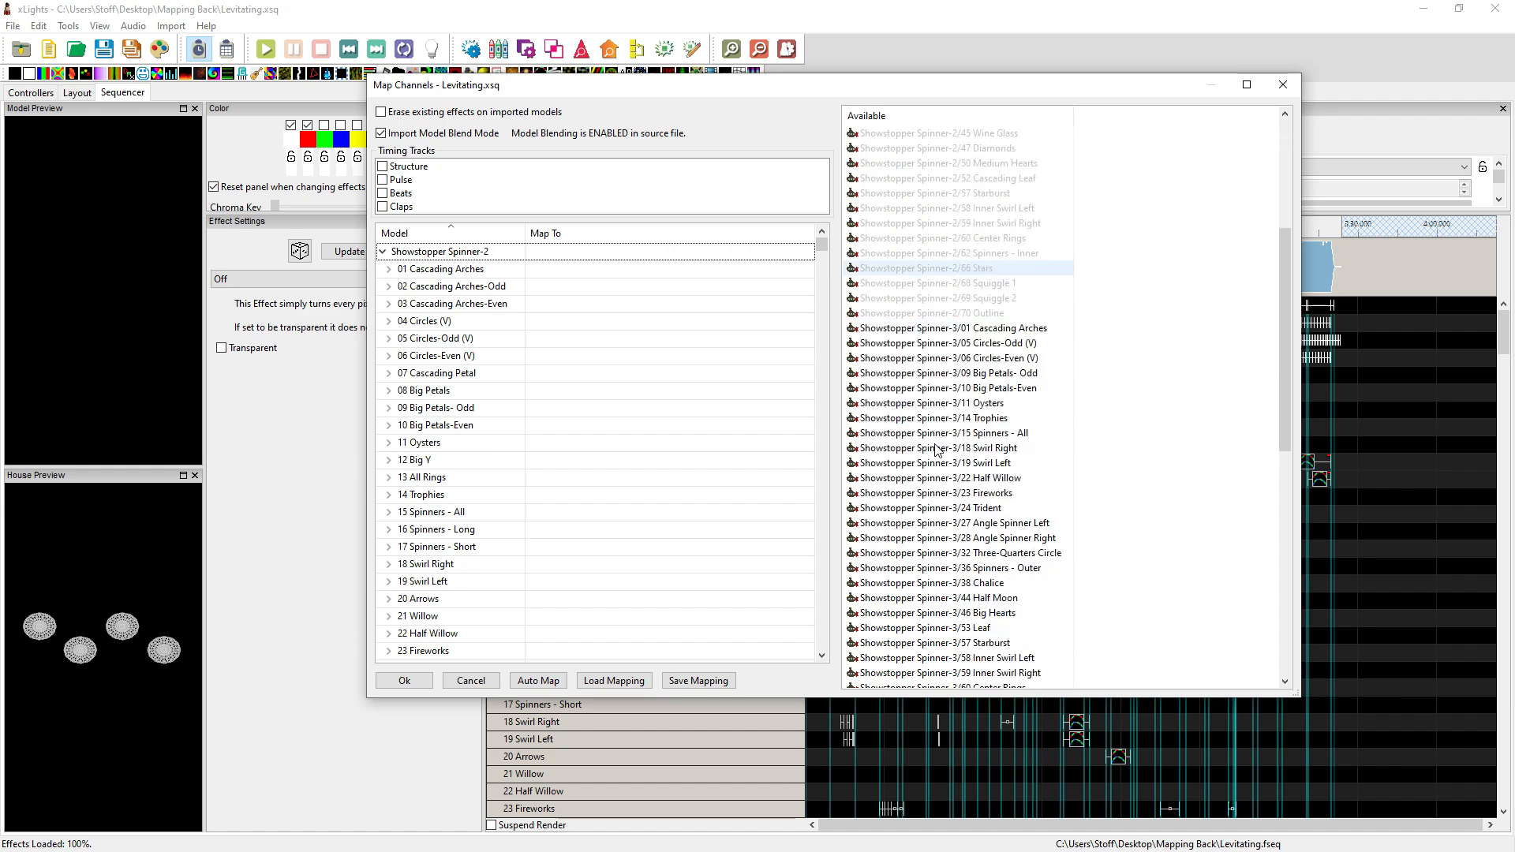
scroll(935, 442, up, 9)
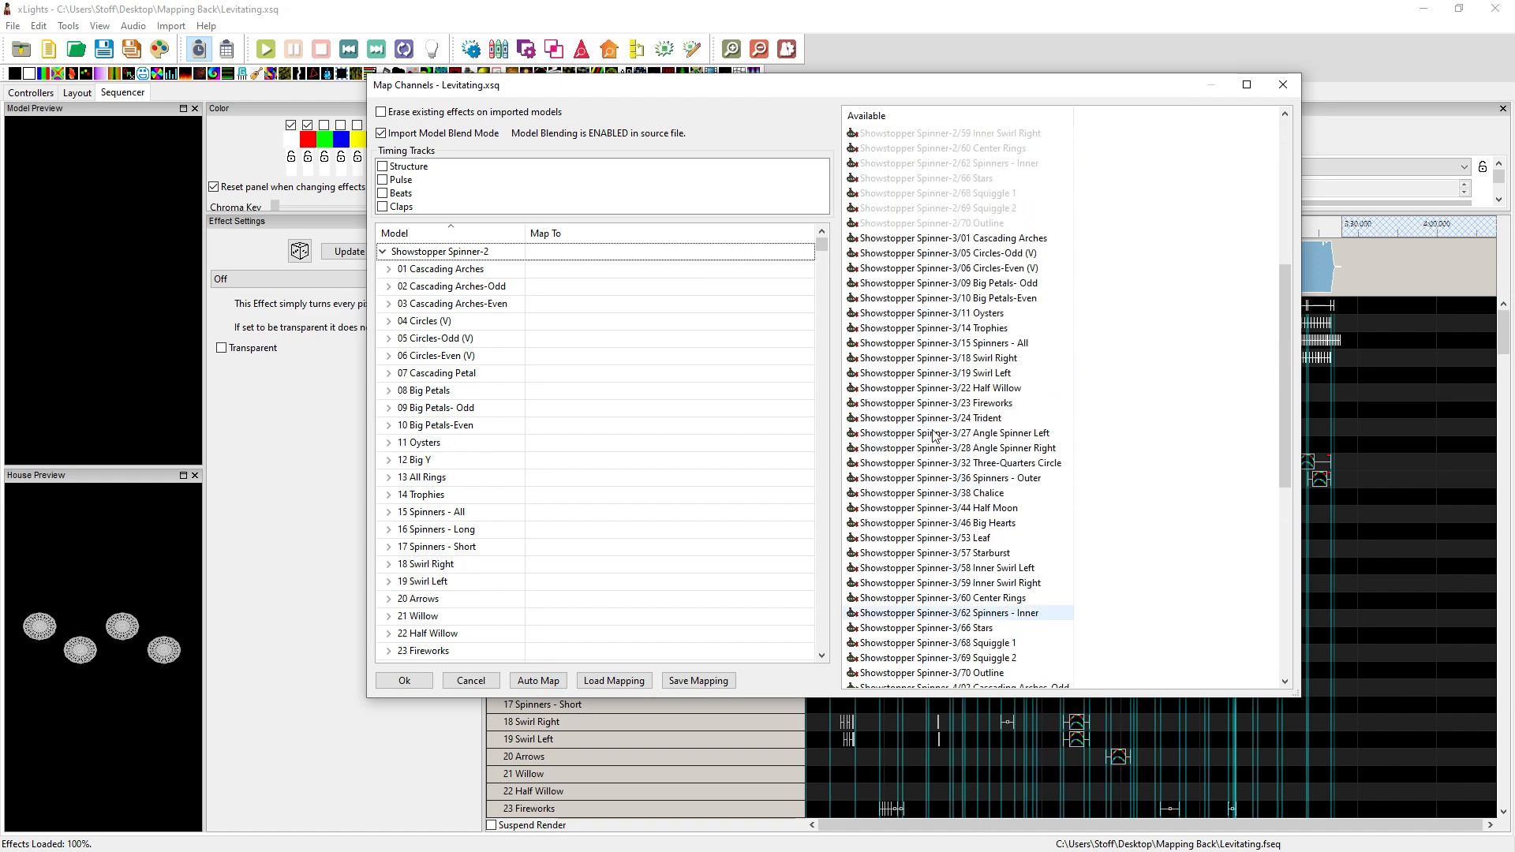
scroll(932, 427, up, 1)
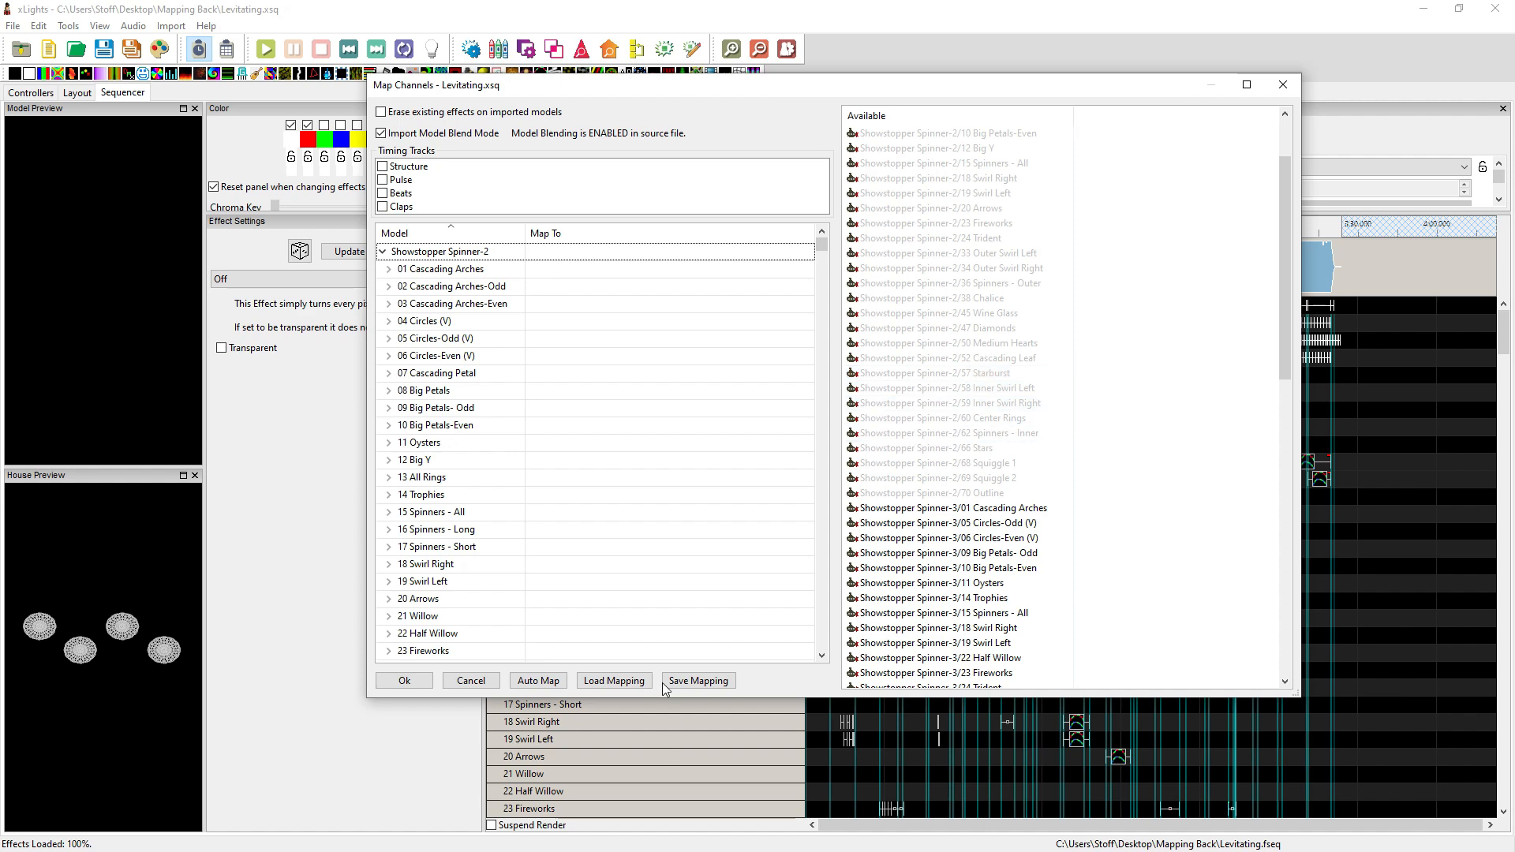
- Auto-map the channels to their same-named sources and review the mappings of Showstopper Spinner-2's submodels
click(553, 688)
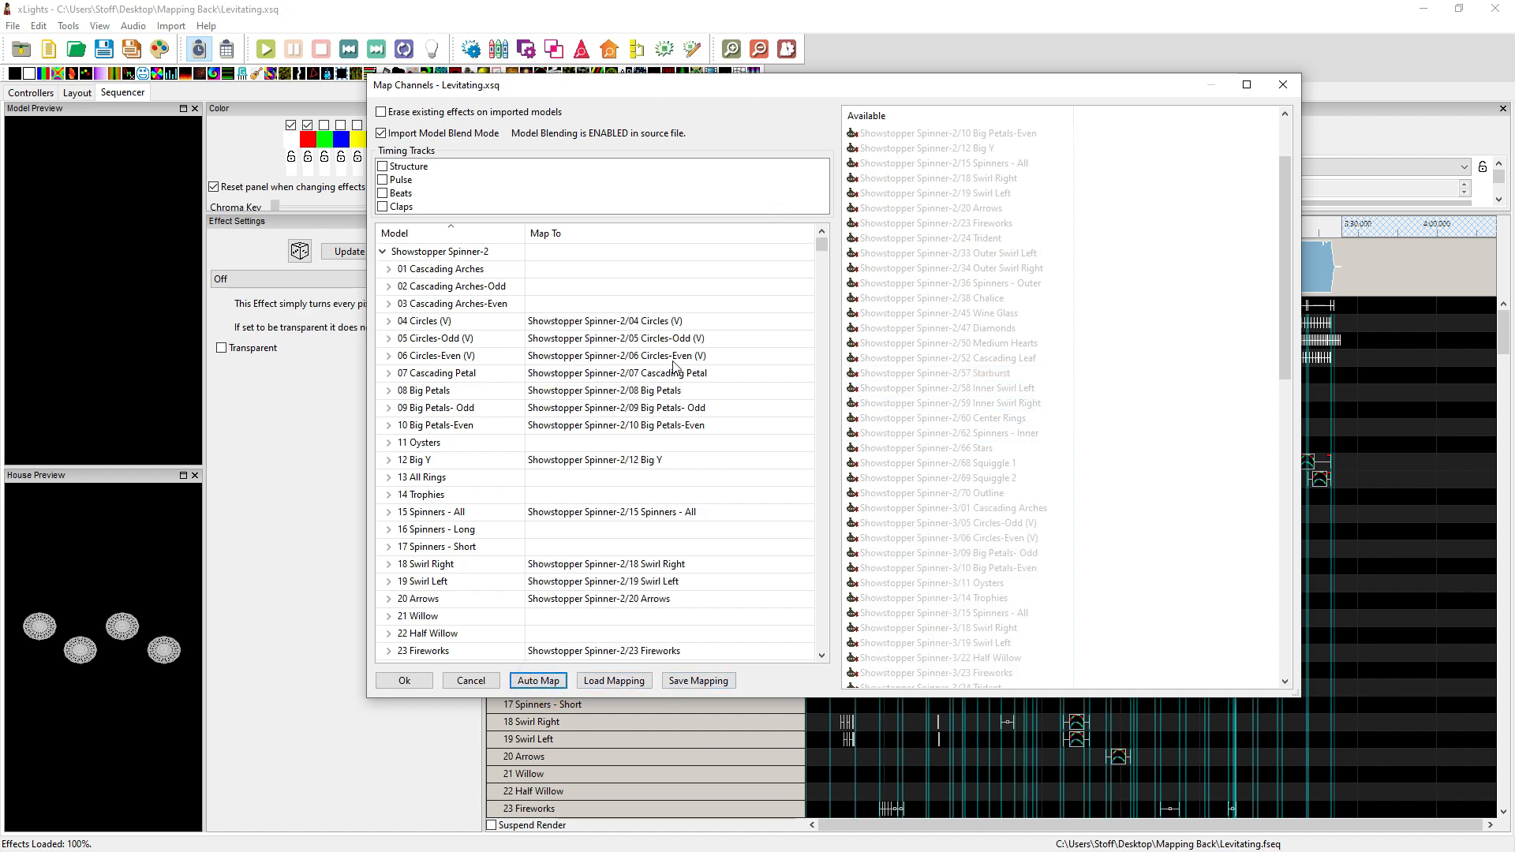
scroll(643, 460, down, 20)
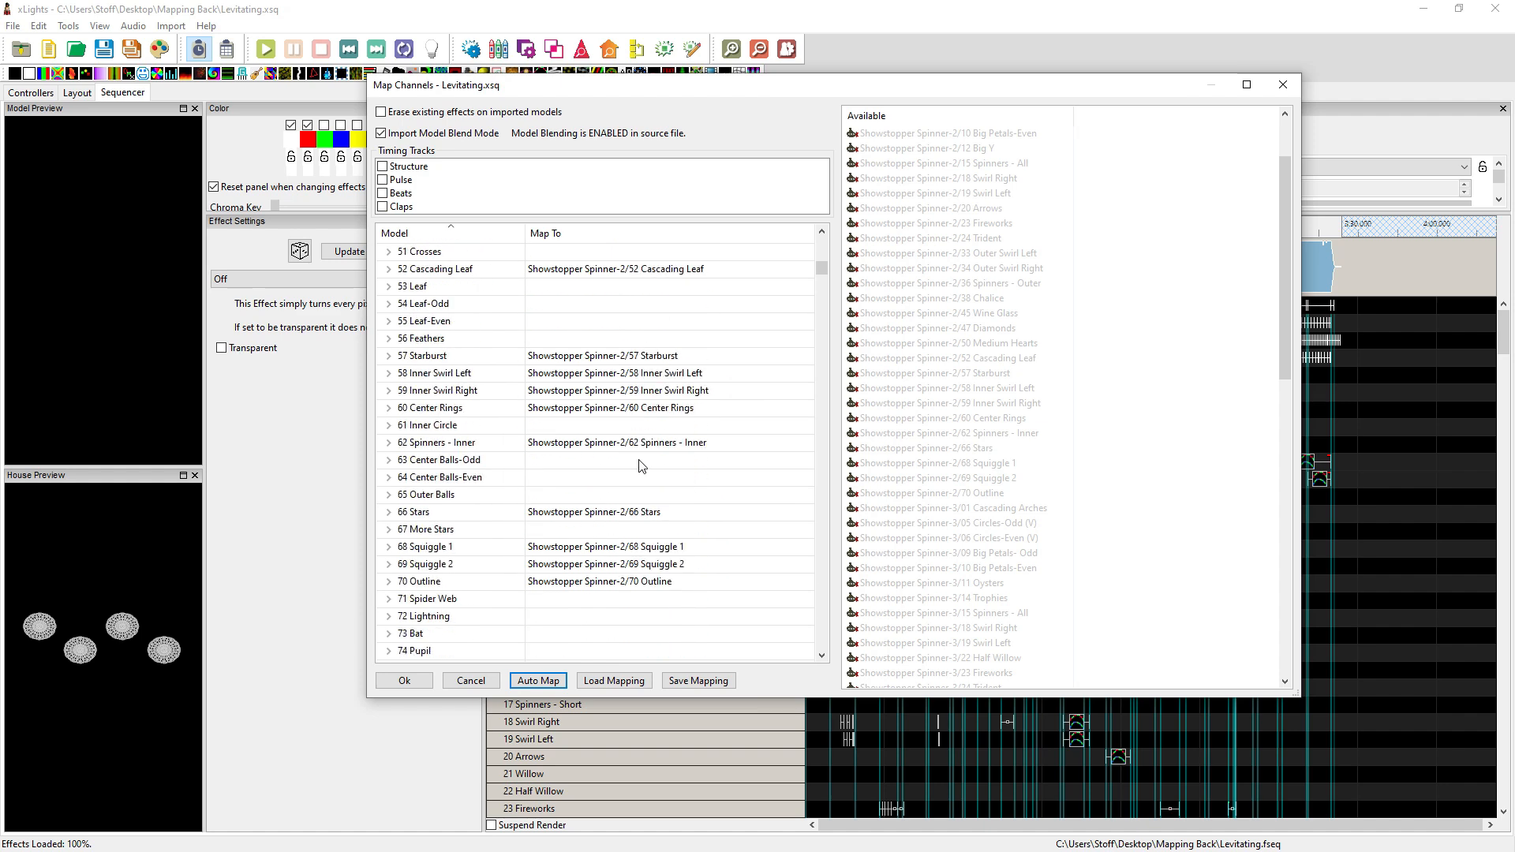
scroll(576, 585, down, 5)
scroll(515, 558, up, 20)
scroll(498, 550, up, 20)
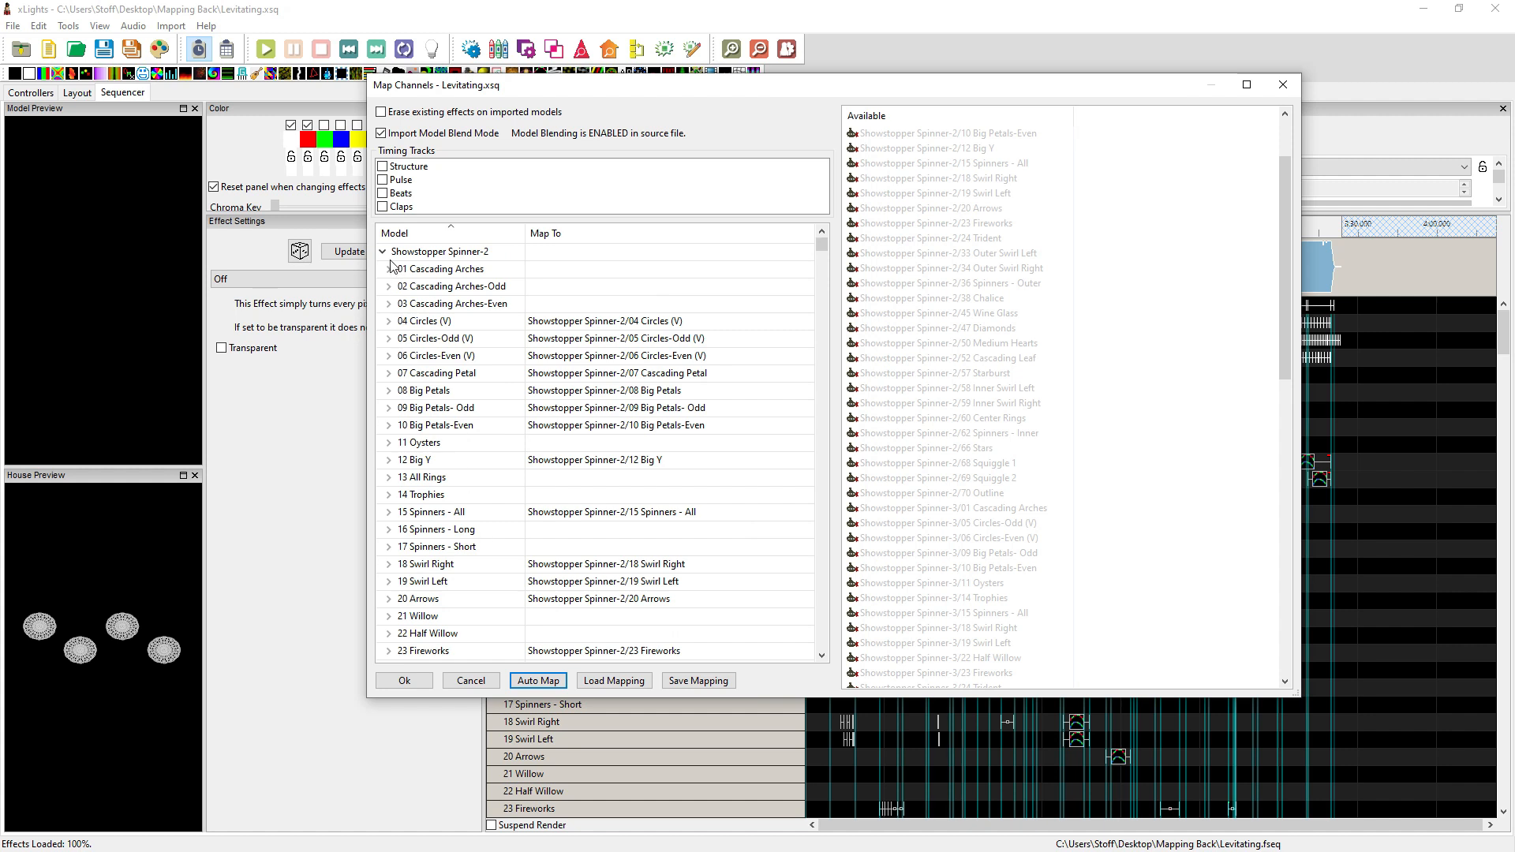
- Map Showstopper Spinner-5's 04 Circles (V) submodel to the source Showstopper Spinner-2/04 Circles (V)
click(383, 251)
click(383, 268)
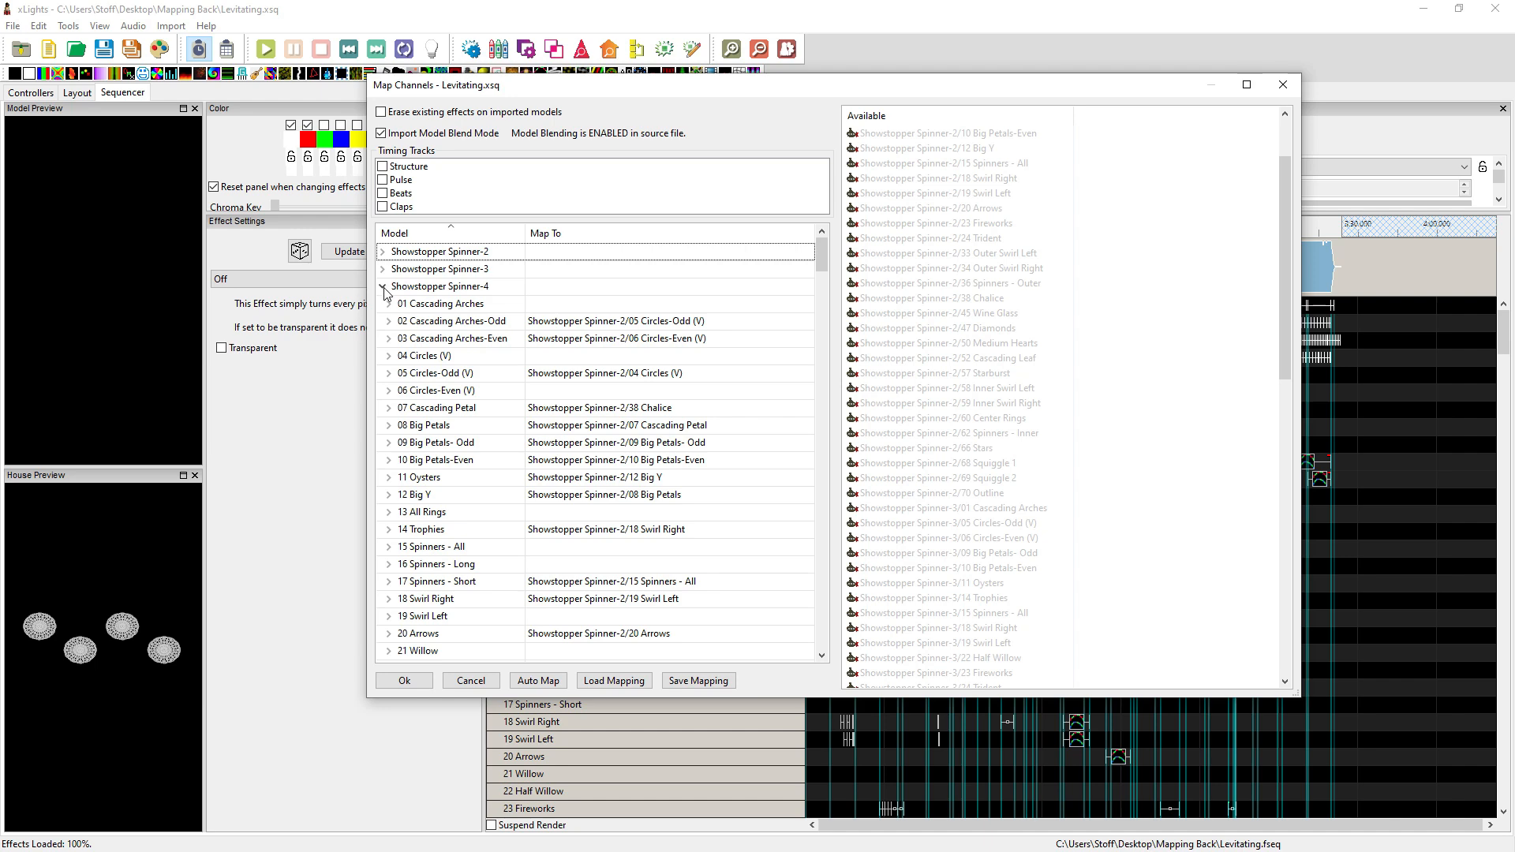
click(383, 287)
click(383, 304)
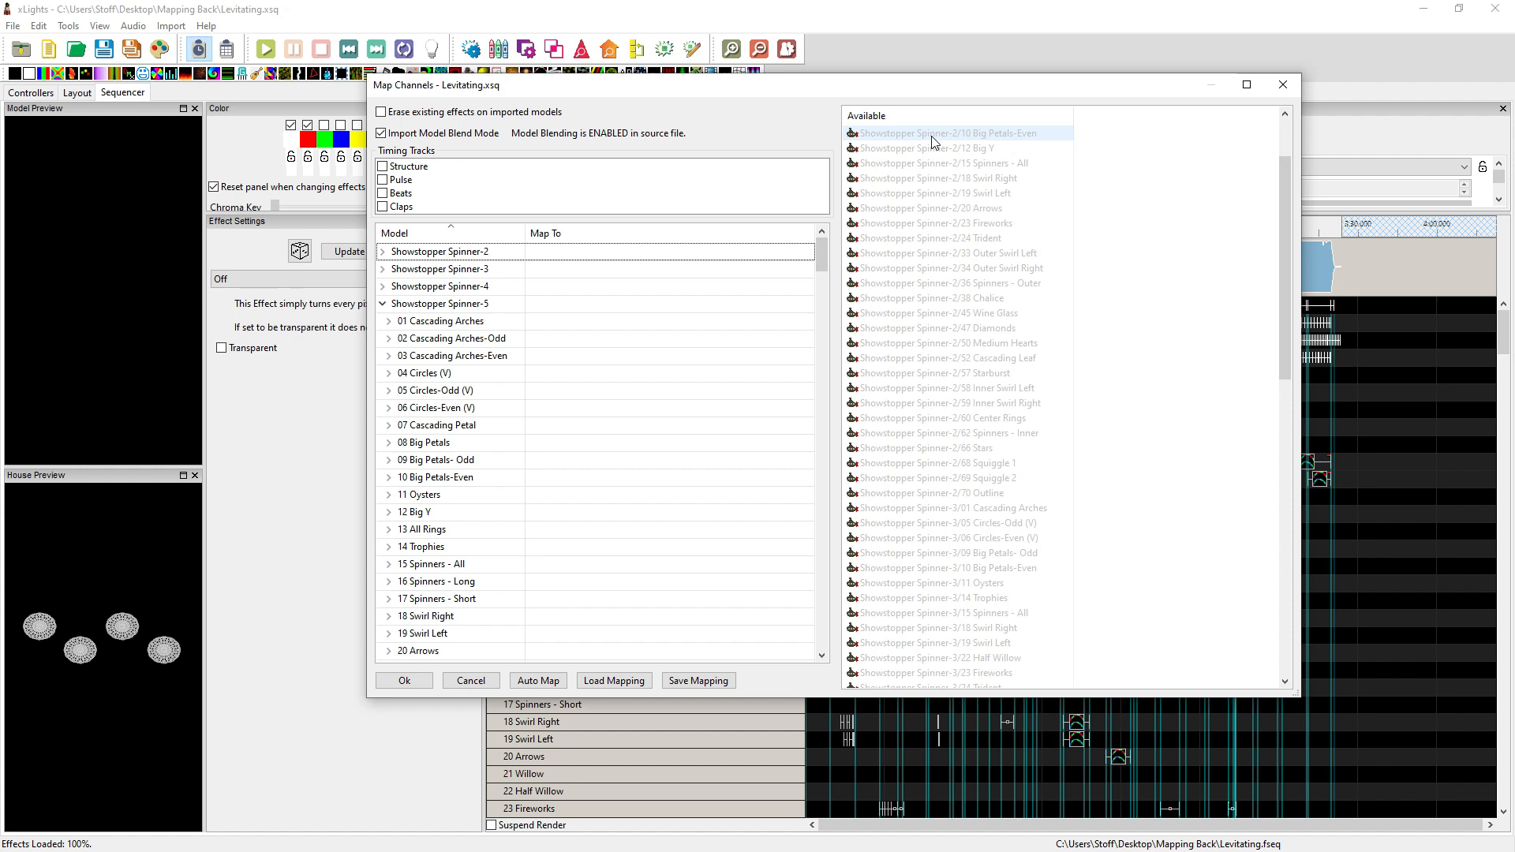
scroll(932, 141, up, 2)
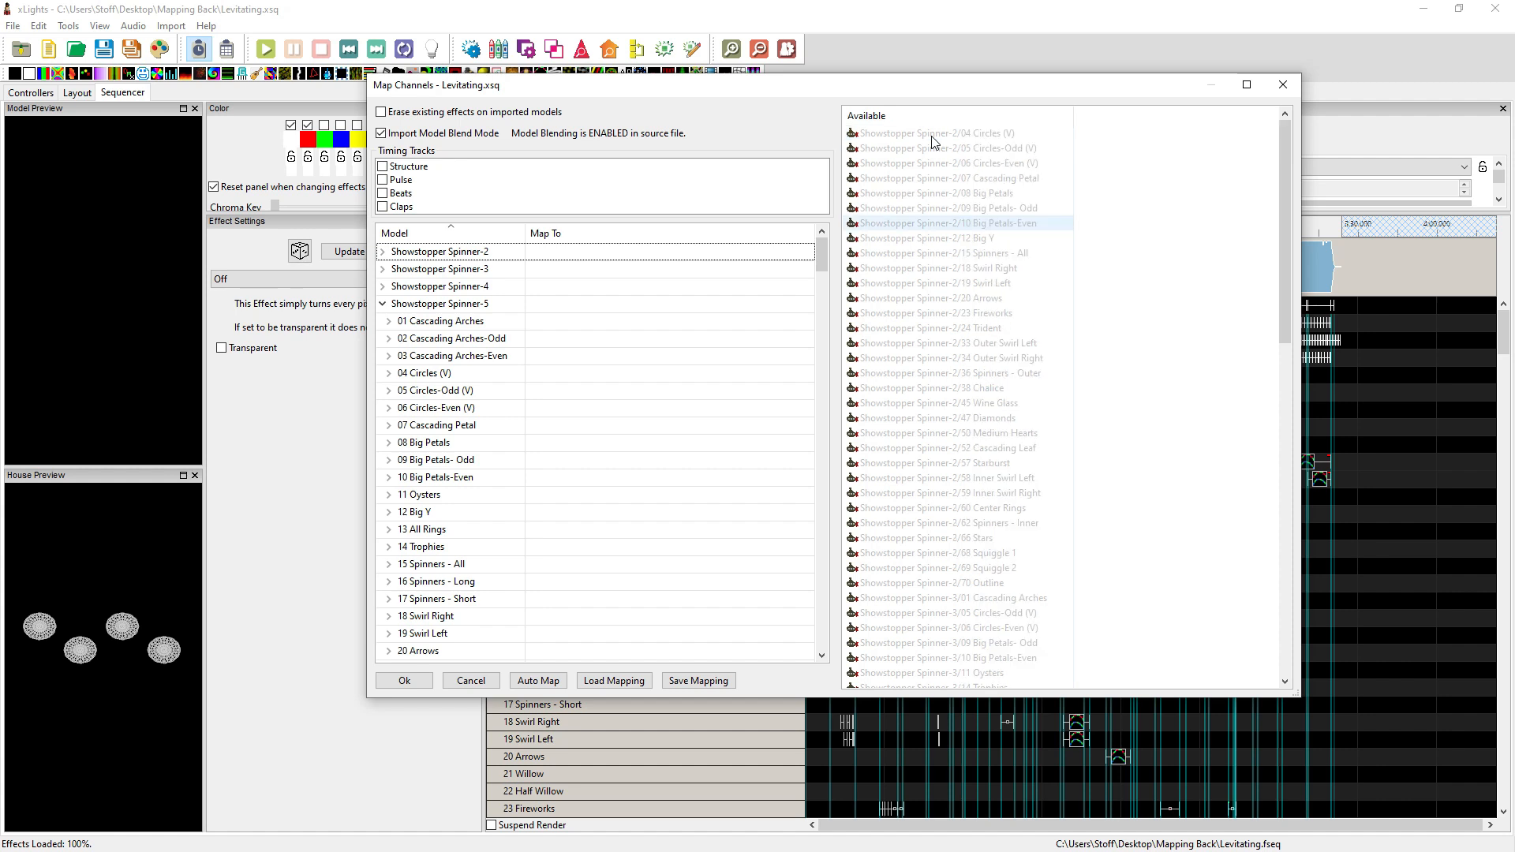
click(934, 135)
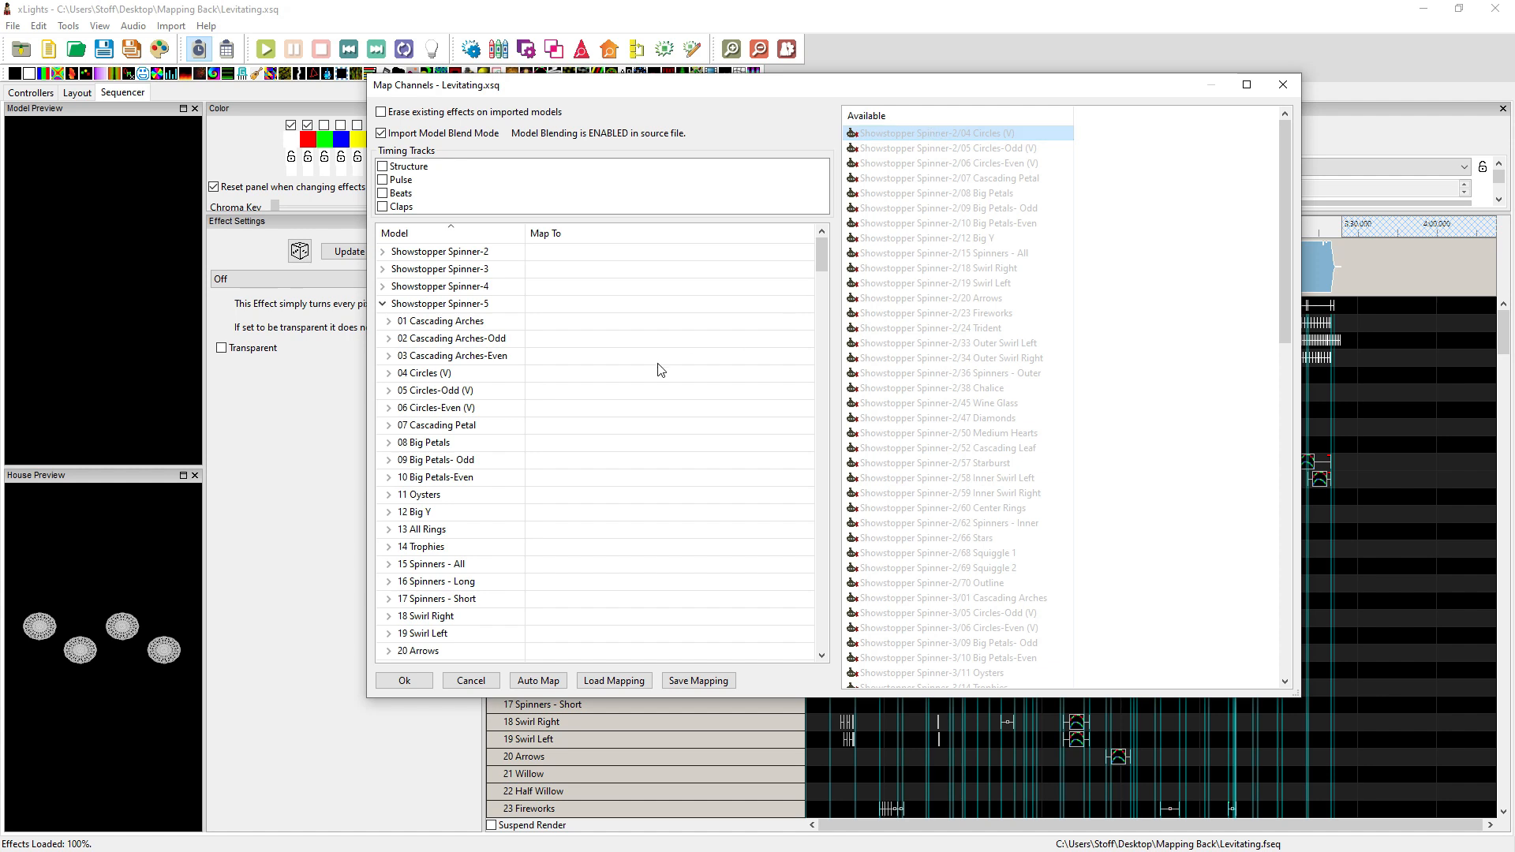
double_click(629, 380)
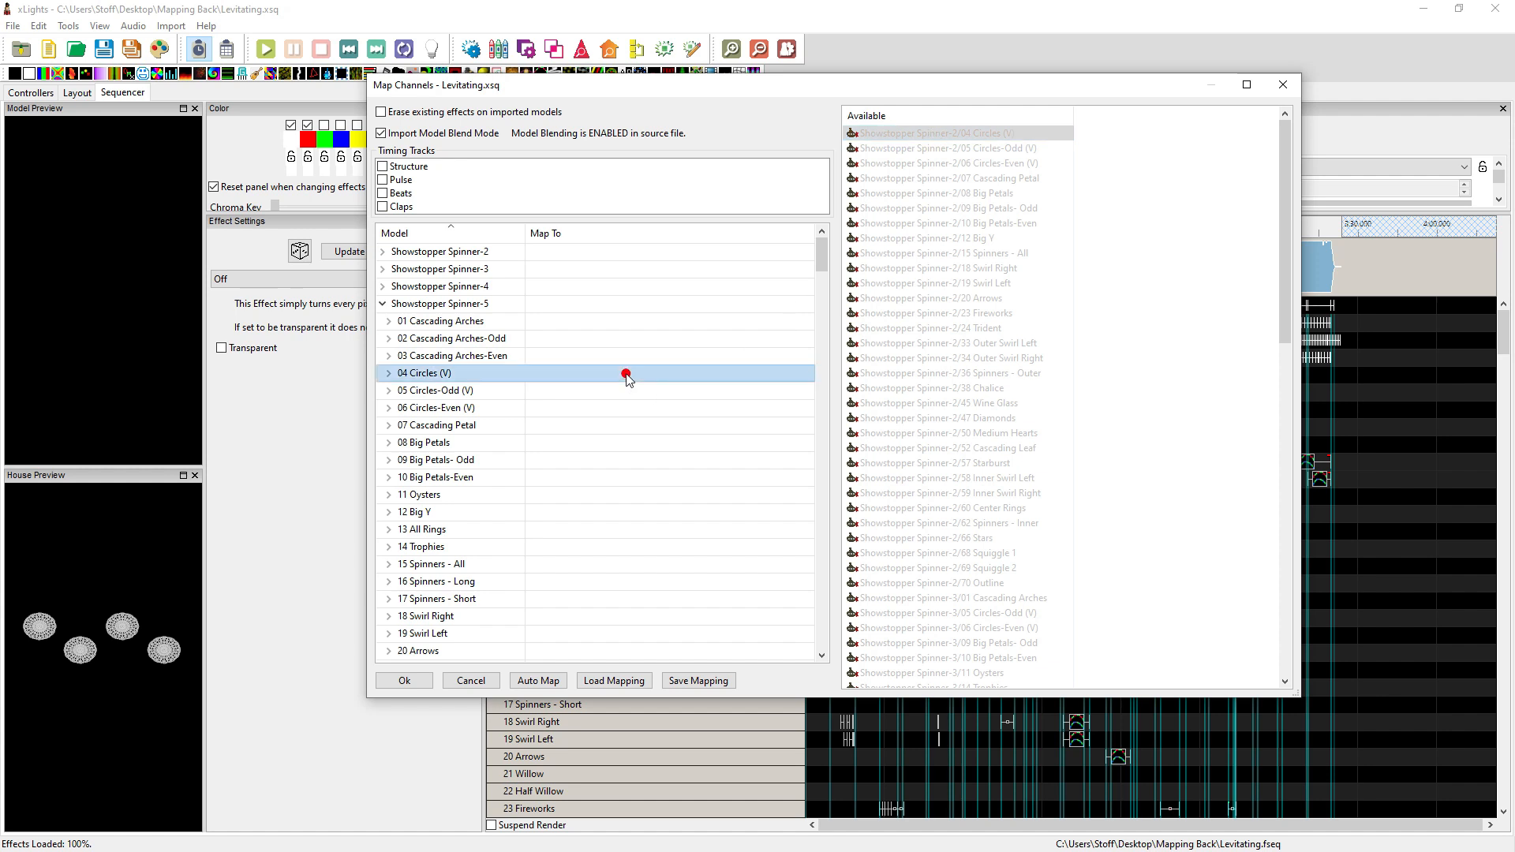
- Map Showstopper Spinner-5's 02 Cascading Arches-Odd to Showstopper Spinner-2/05 Circles-Odd (V) and 03 Cascading Arches-Even to Showstopper Spinner-2/06 Circles-Even (V)
click(929, 149)
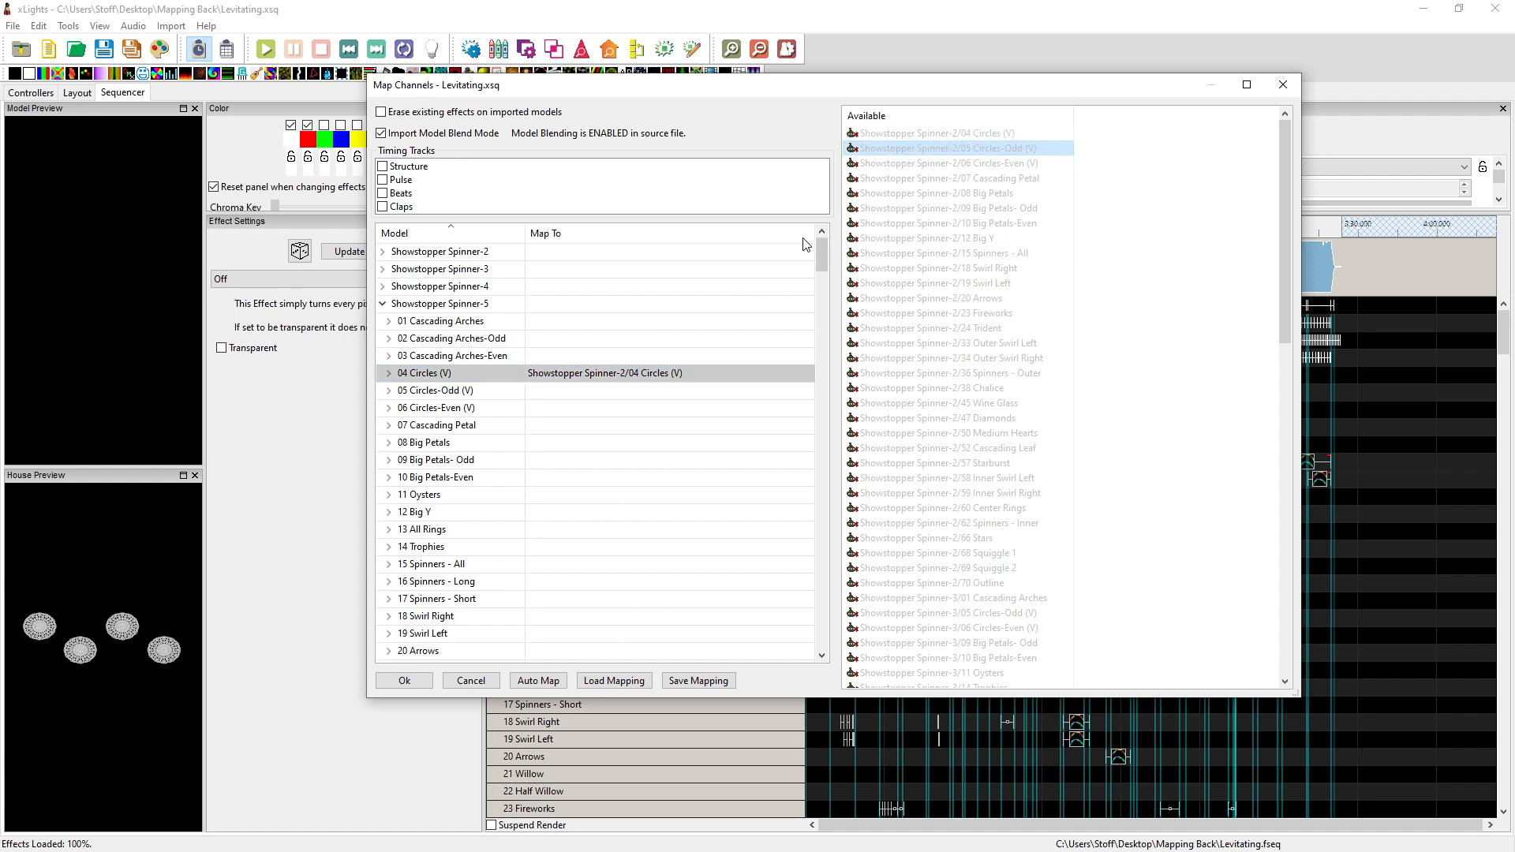
double_click(593, 337)
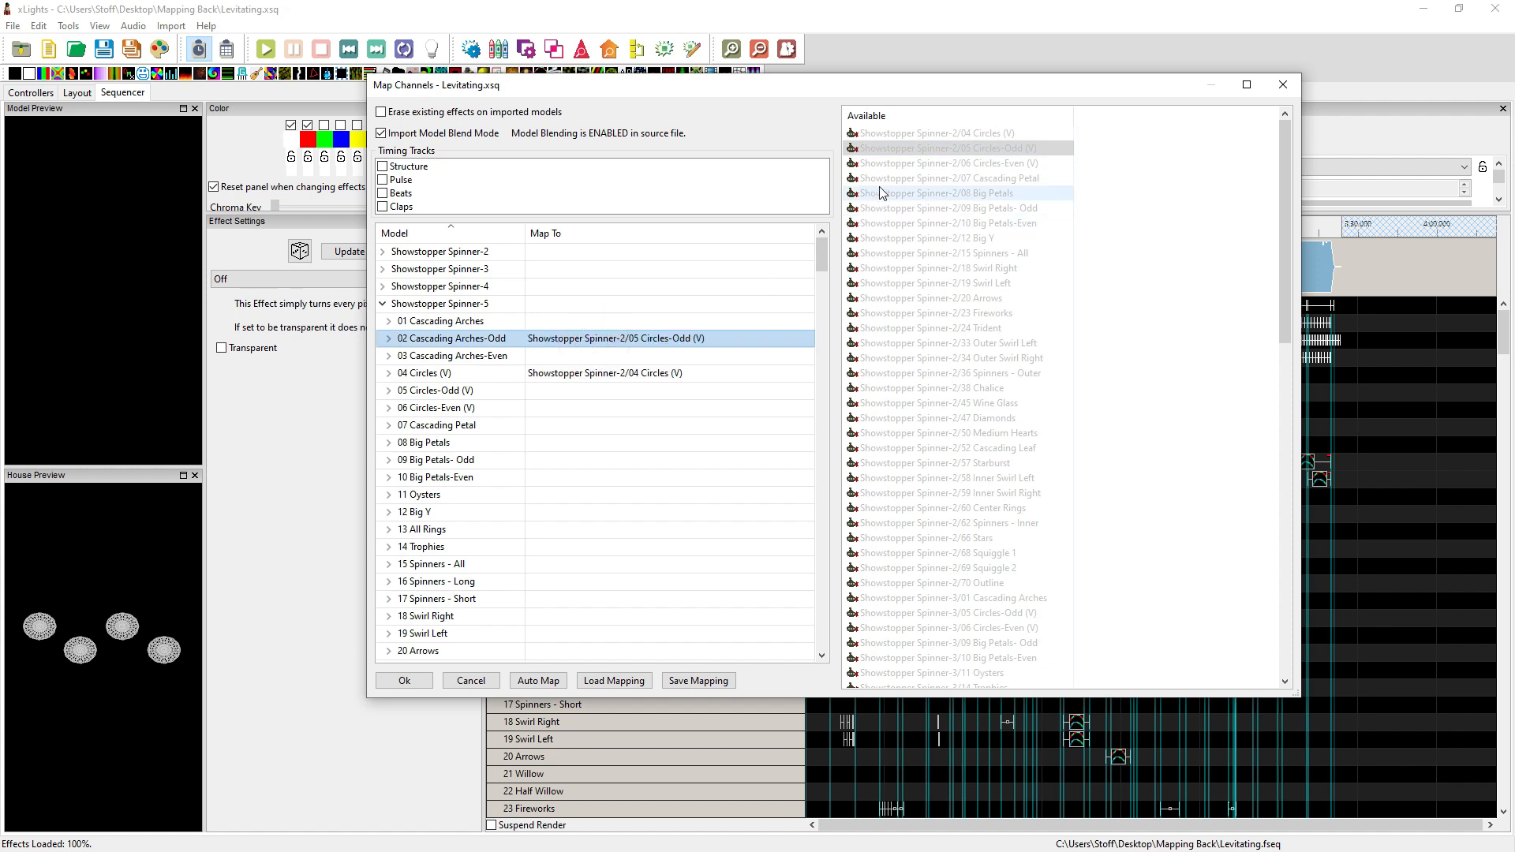
click(897, 163)
double_click(574, 356)
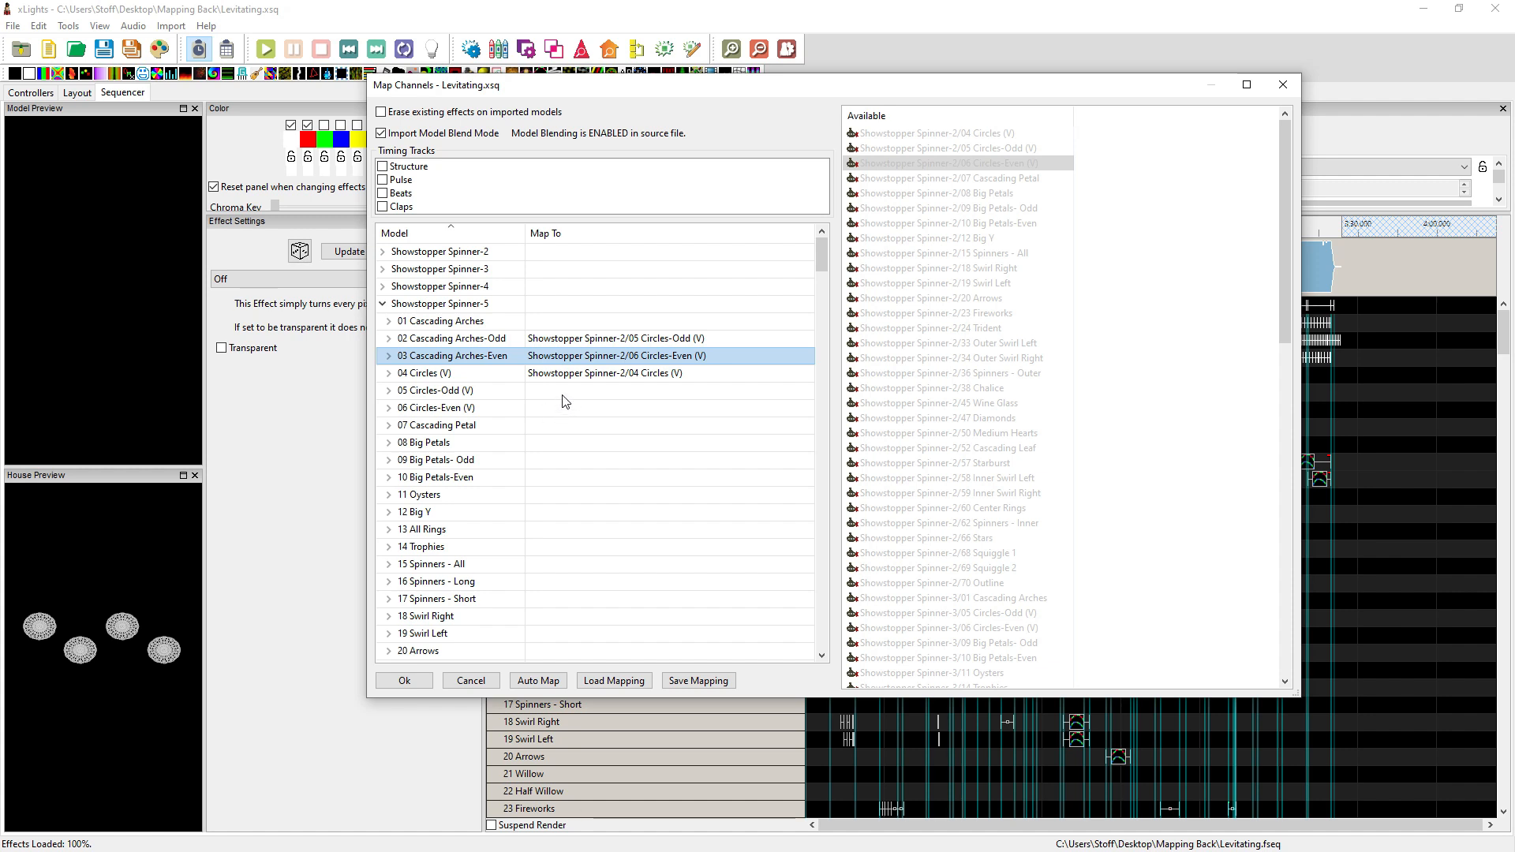
- Map Showstopper Spinner-5's 05 Circles-Odd (V) to Showstopper Spinner-2/07 Cascading Petal and 11 Oysters to Showstopper Spinner-2/08 Big Petals
click(915, 179)
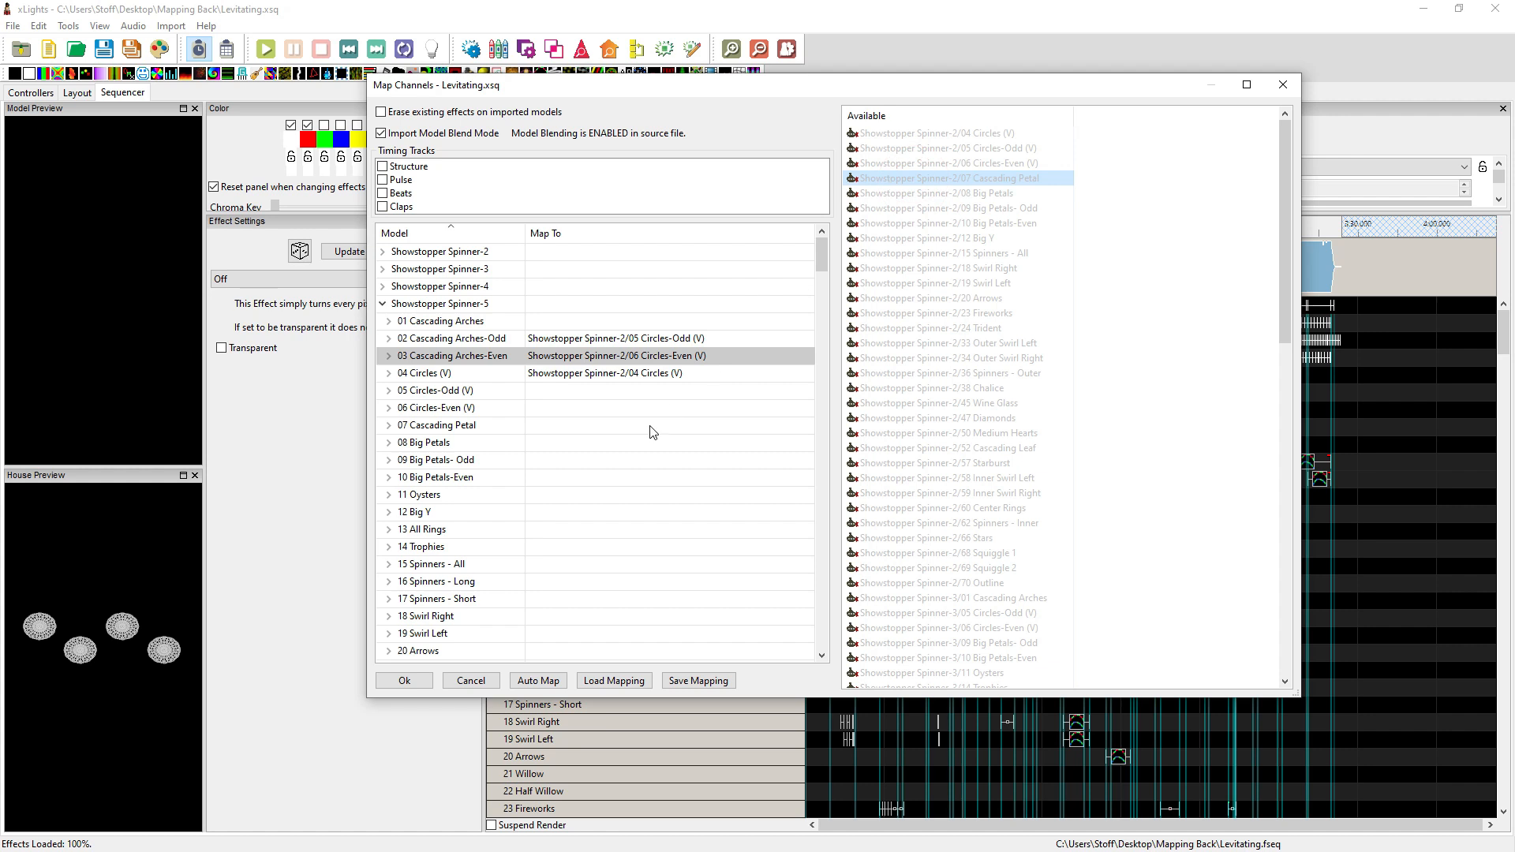
double_click(570, 392)
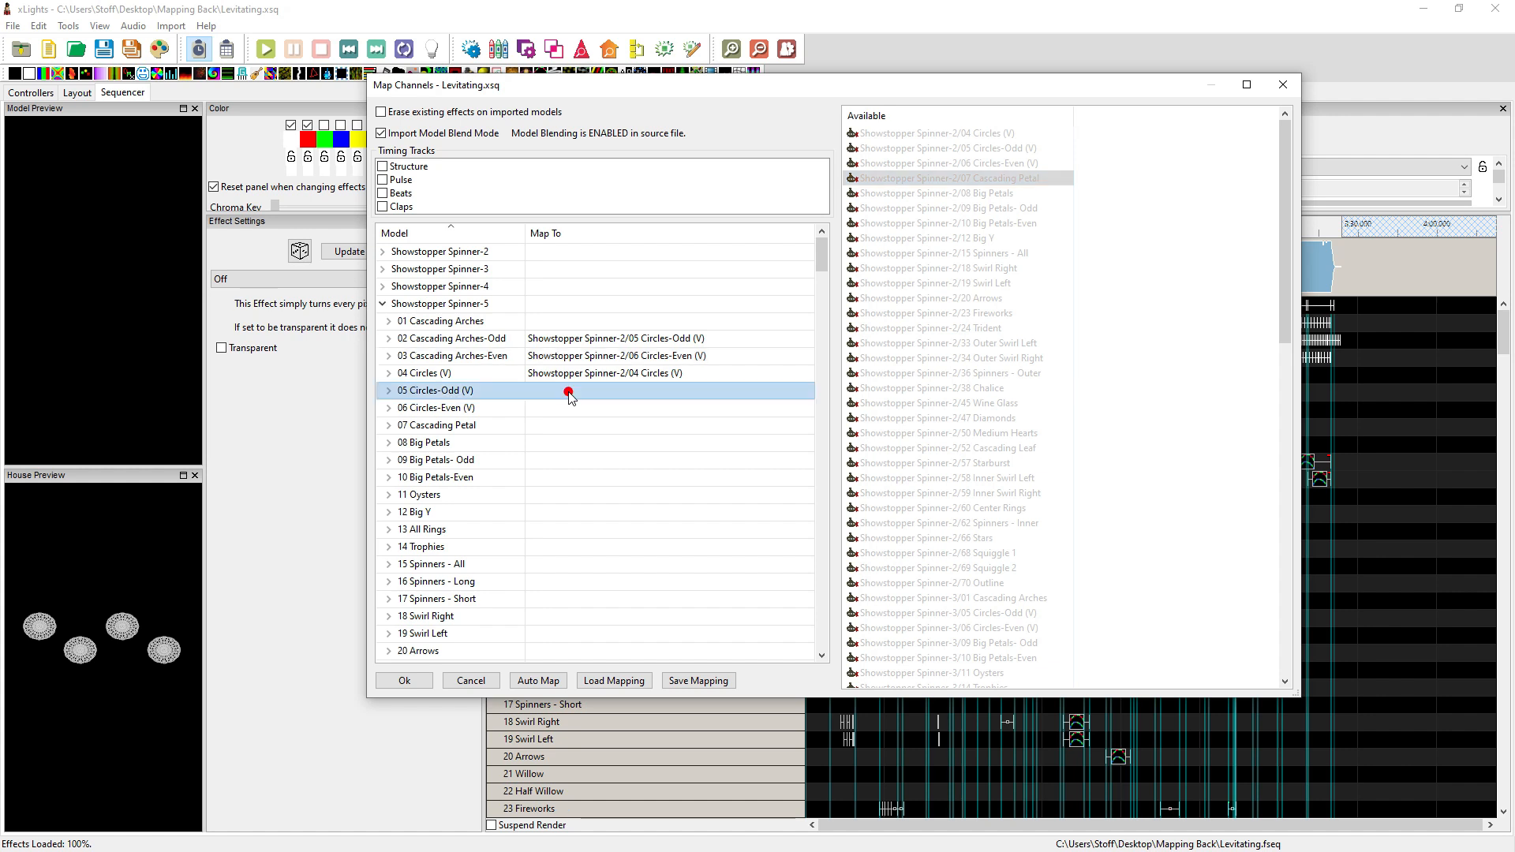
click(581, 408)
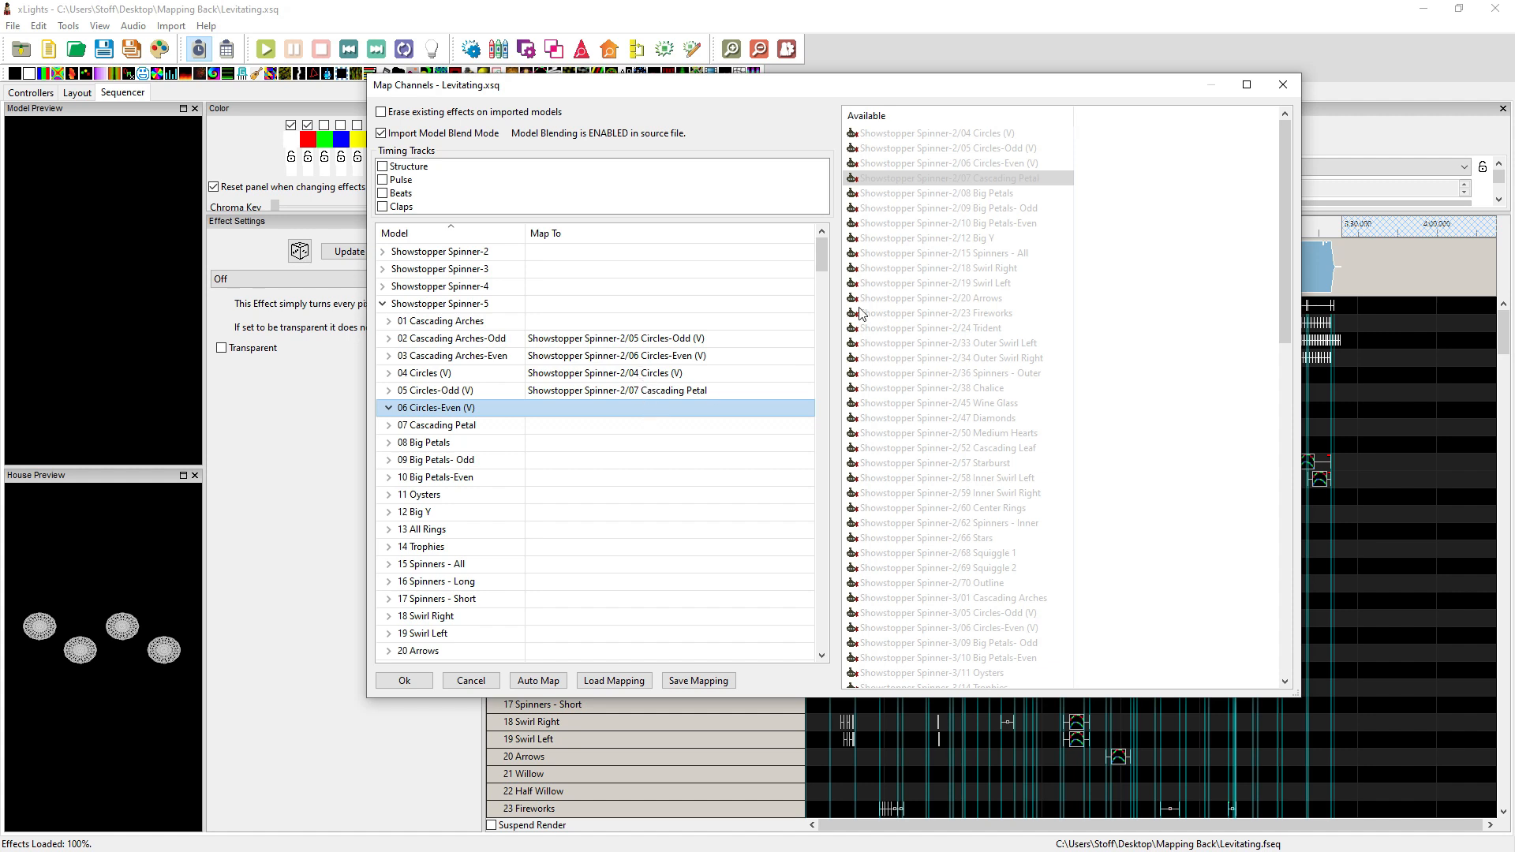
click(959, 199)
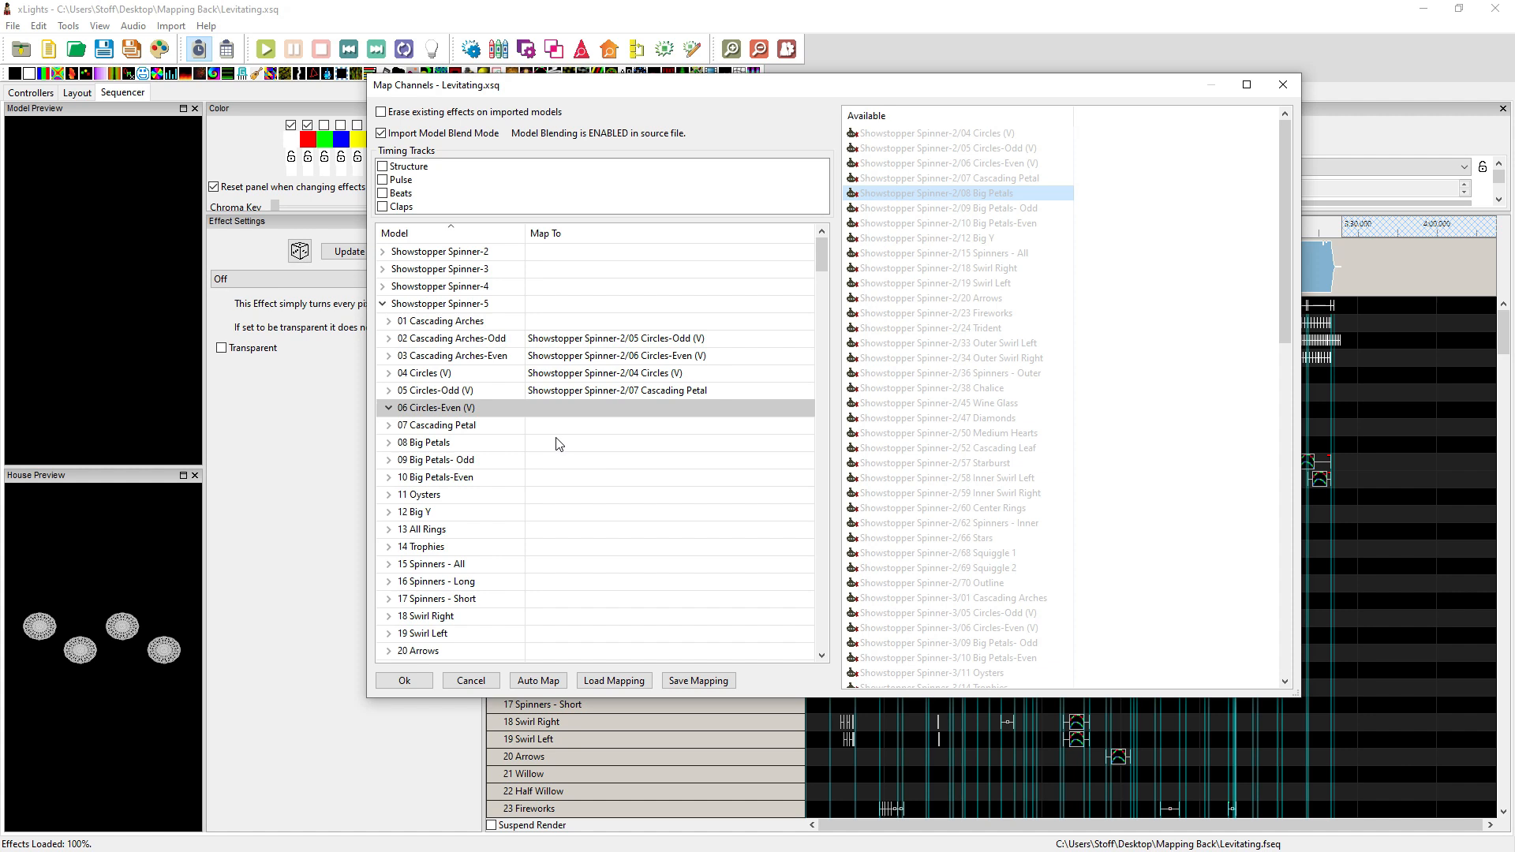
click(544, 494)
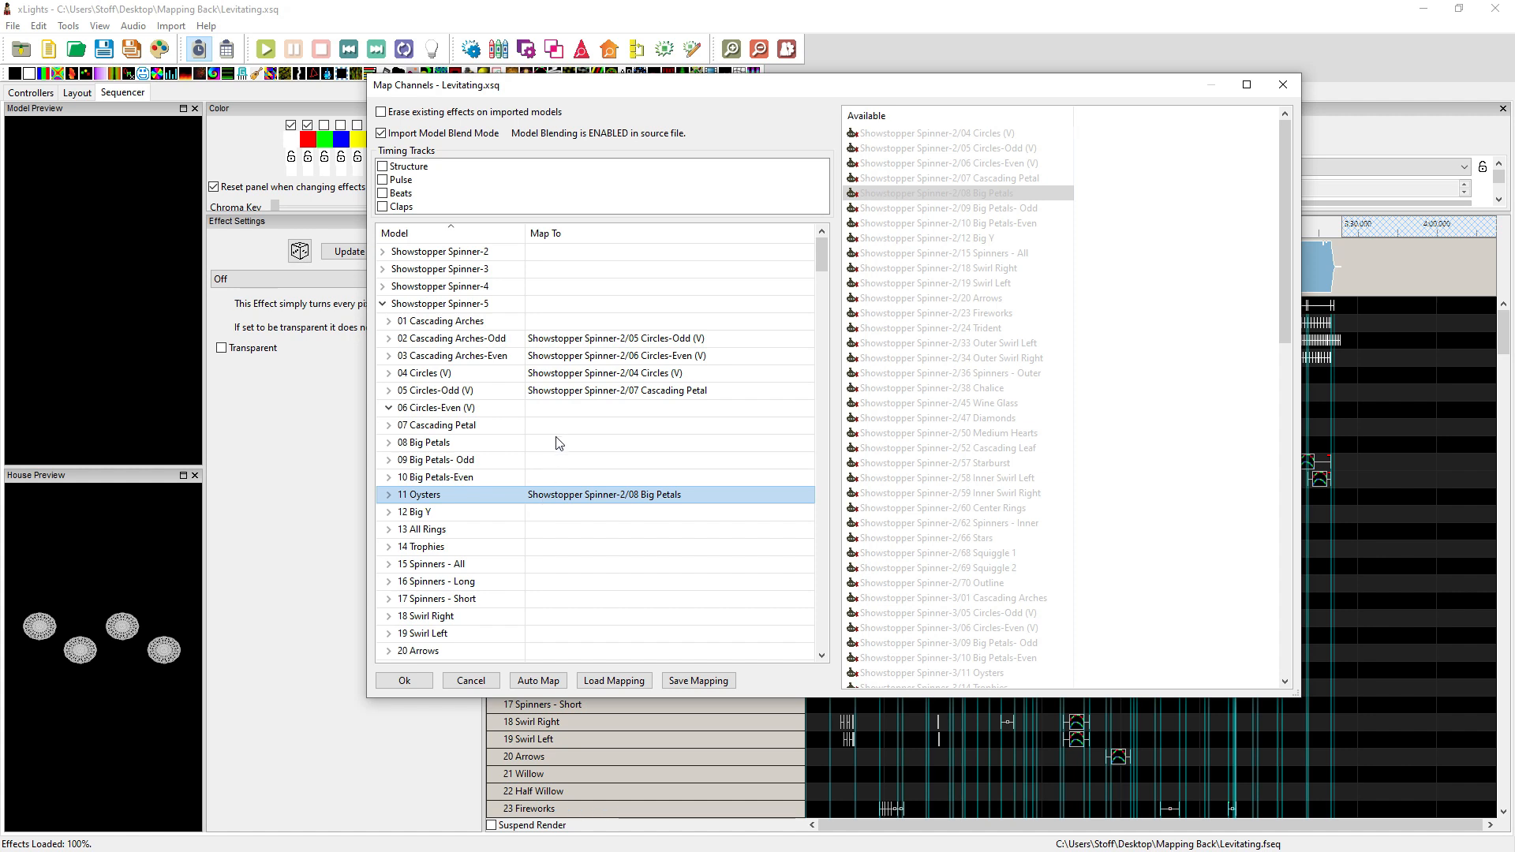
- Map Showstopper Spinner-5's 09 Big Petals- Odd and 10 Big Petals-Even submodels both to Showstopper Spinner-2/10 Big Petals-Even
click(544, 459)
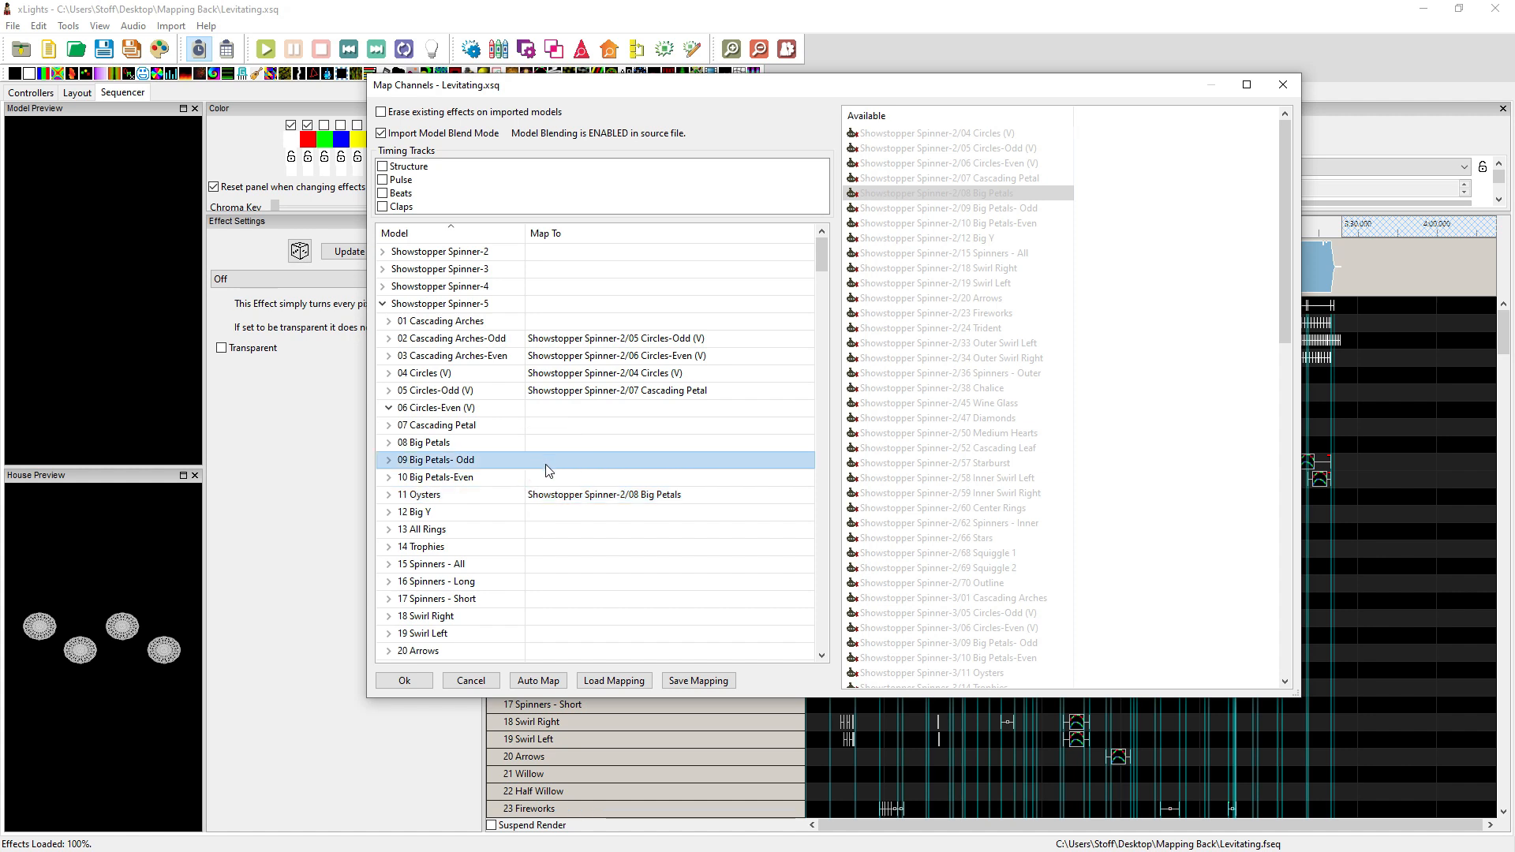
click(546, 477)
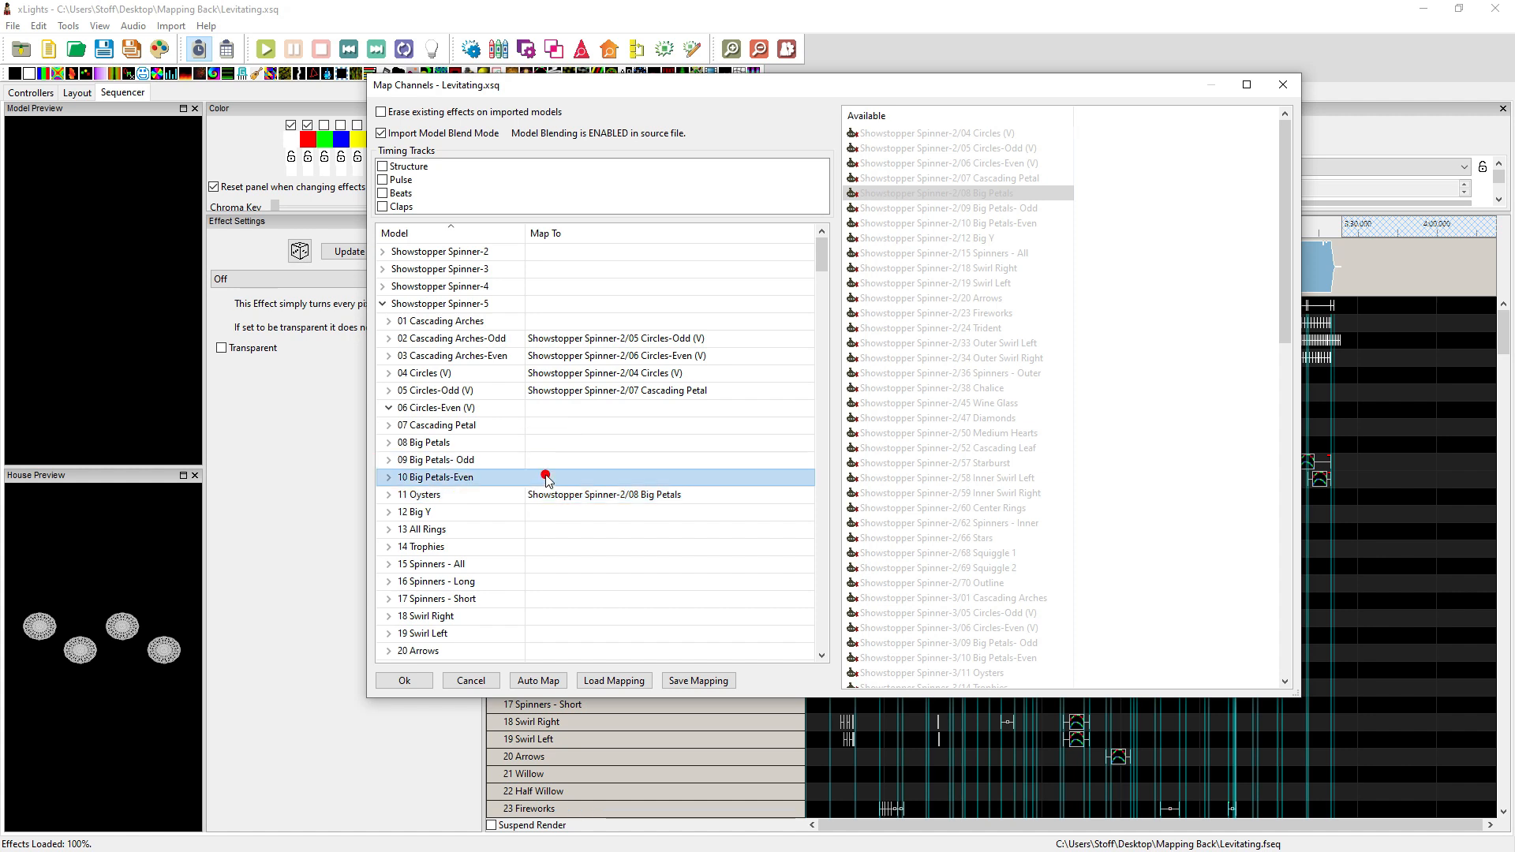
double_click(923, 223)
click(596, 460)
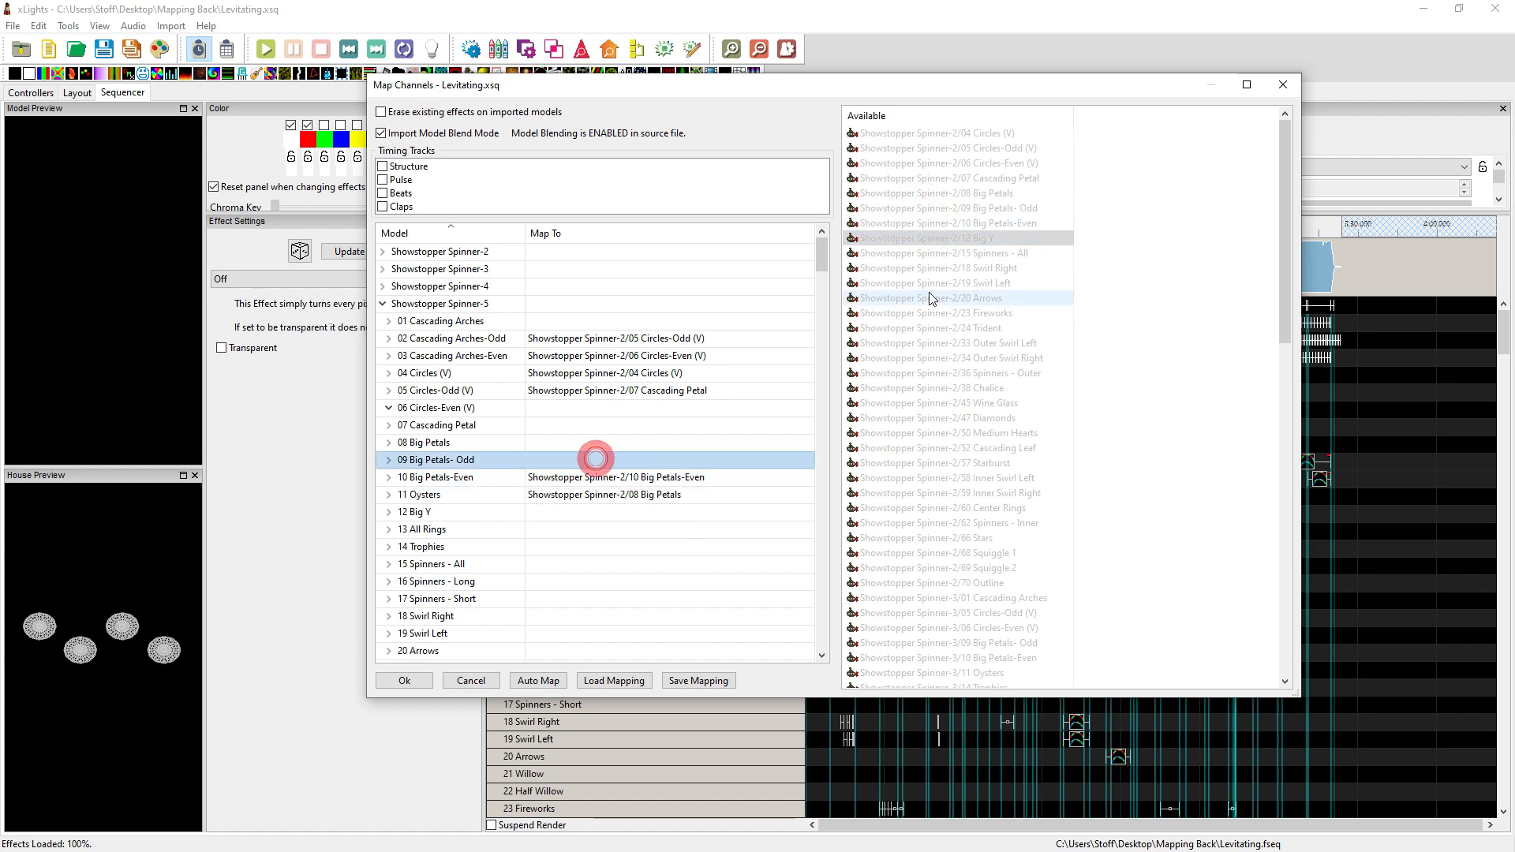
double_click(974, 224)
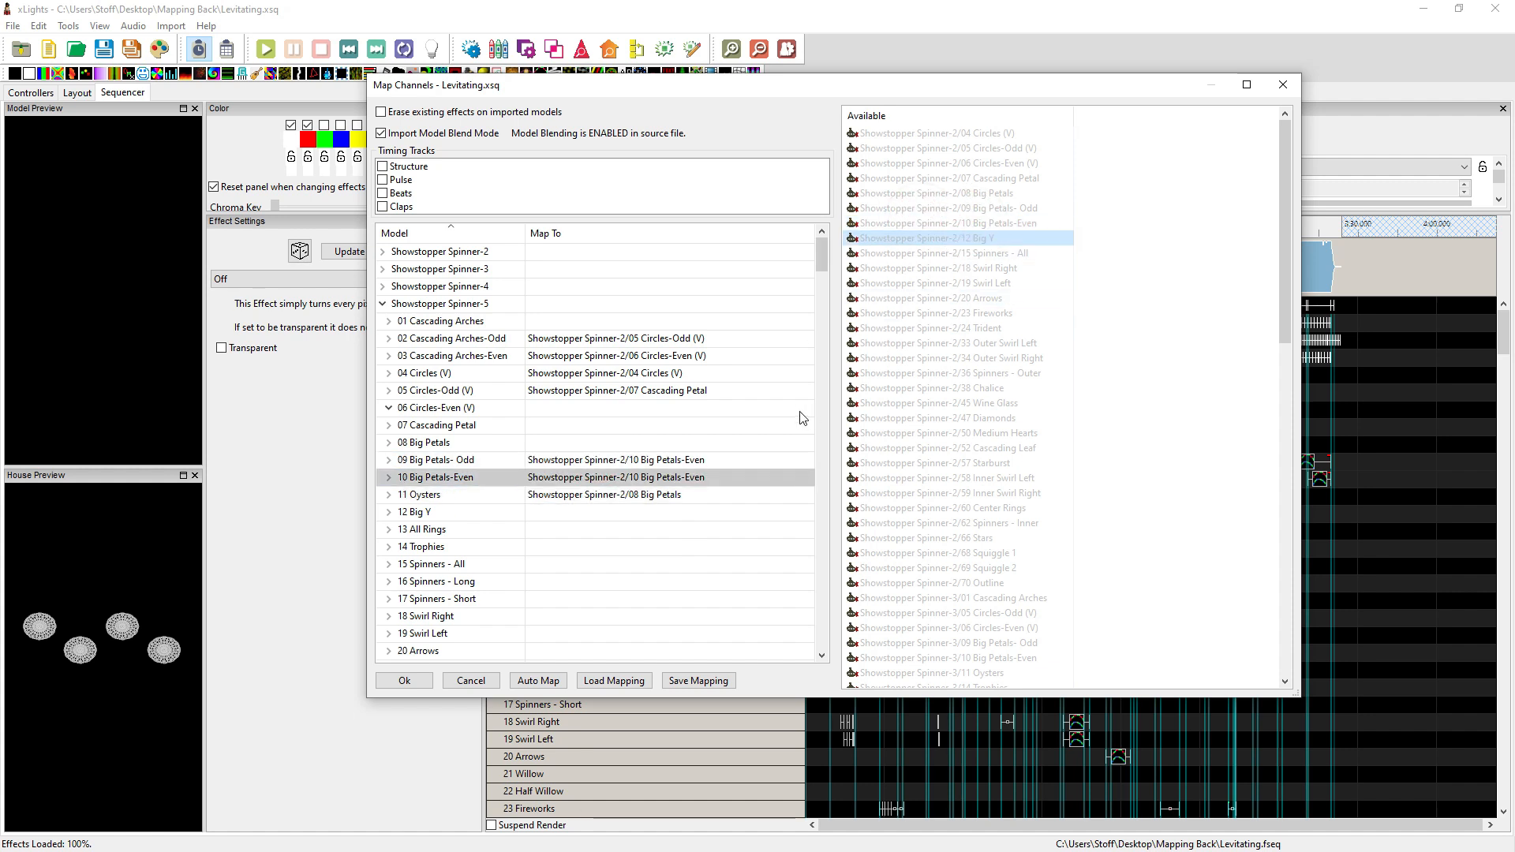
- Map Showstopper Spinner-5's 12 Big Y to Showstopper Spinner-2/18 Swirl Right and 17 Spinners - Short to Showstopper Spinner-2/15 Spinners - All
click(584, 513)
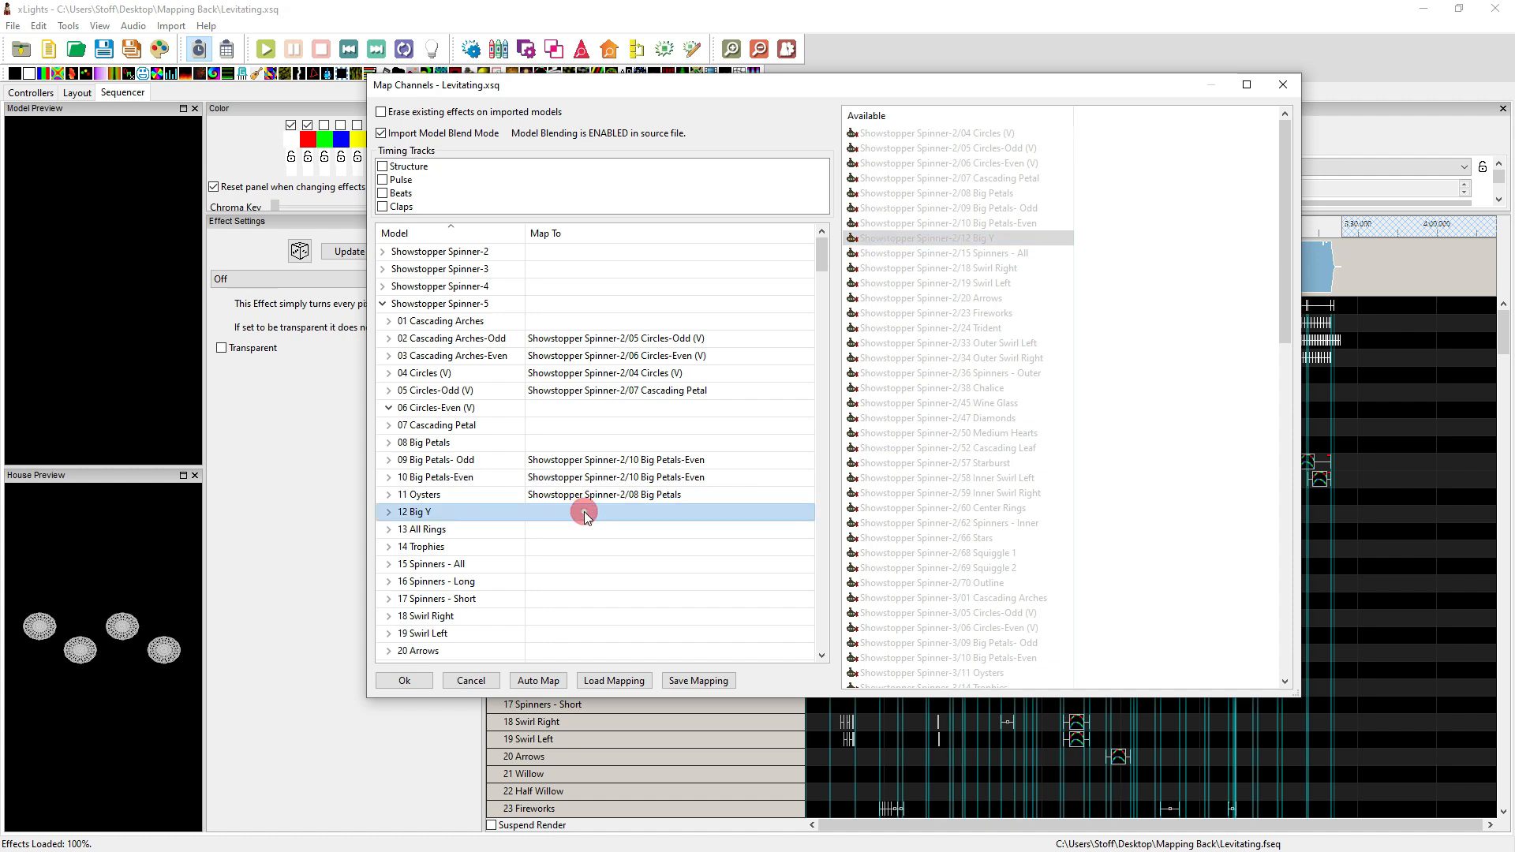
double_click(943, 268)
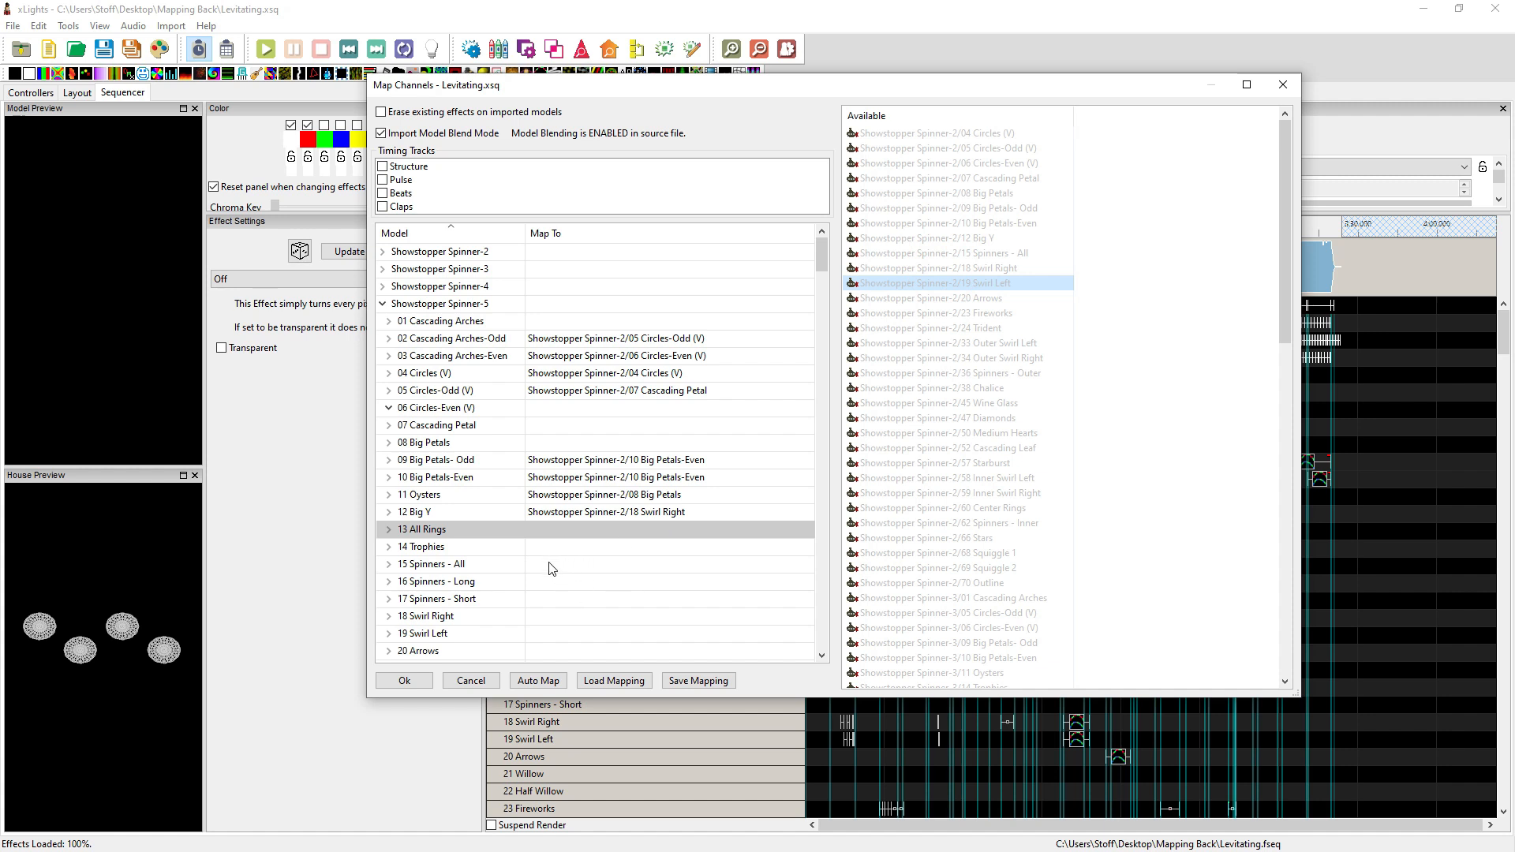
click(926, 273)
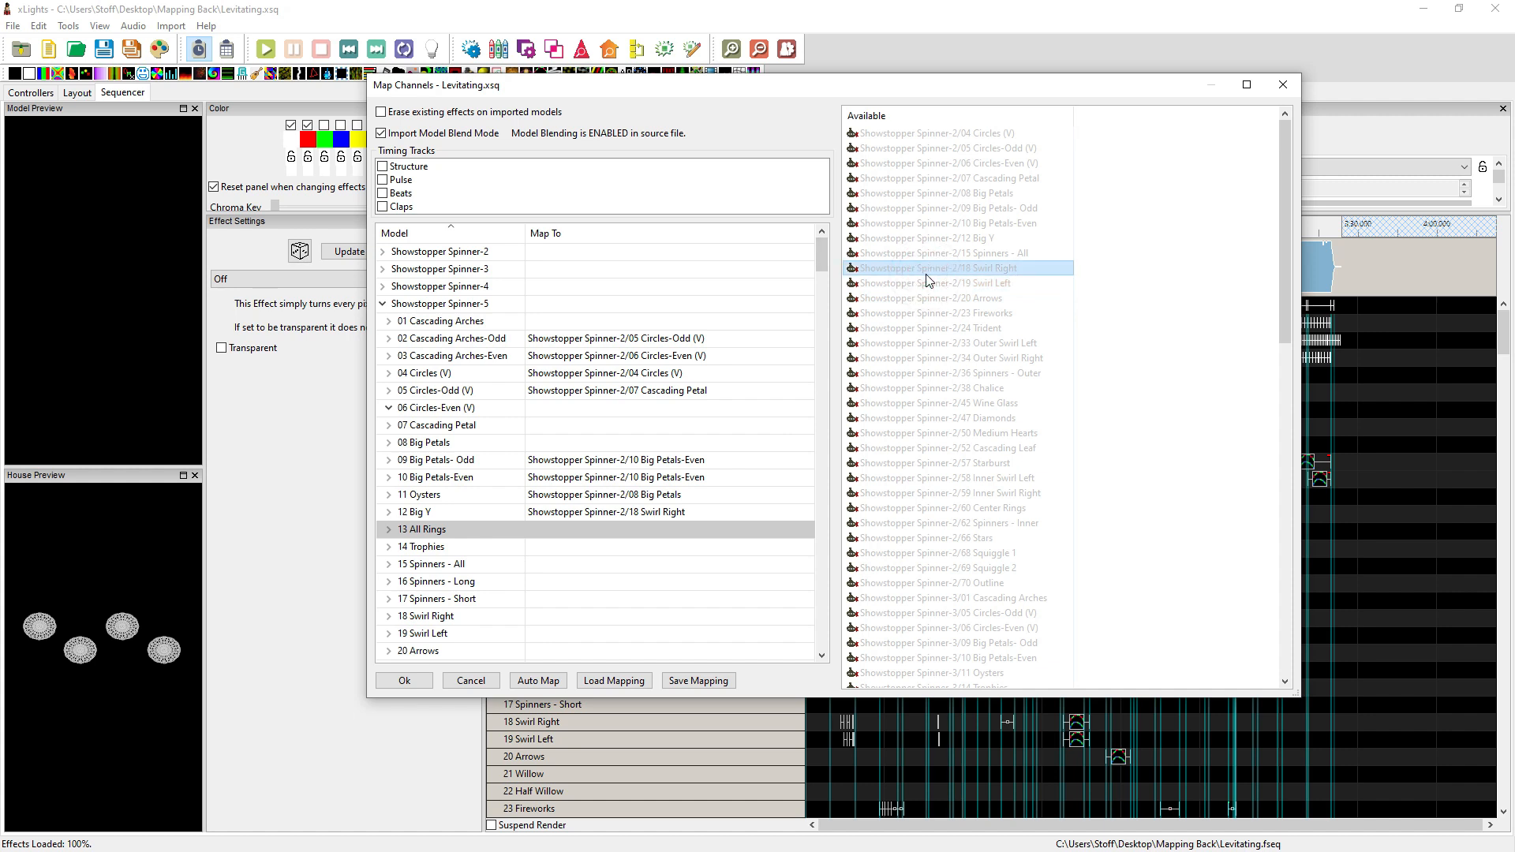
click(927, 261)
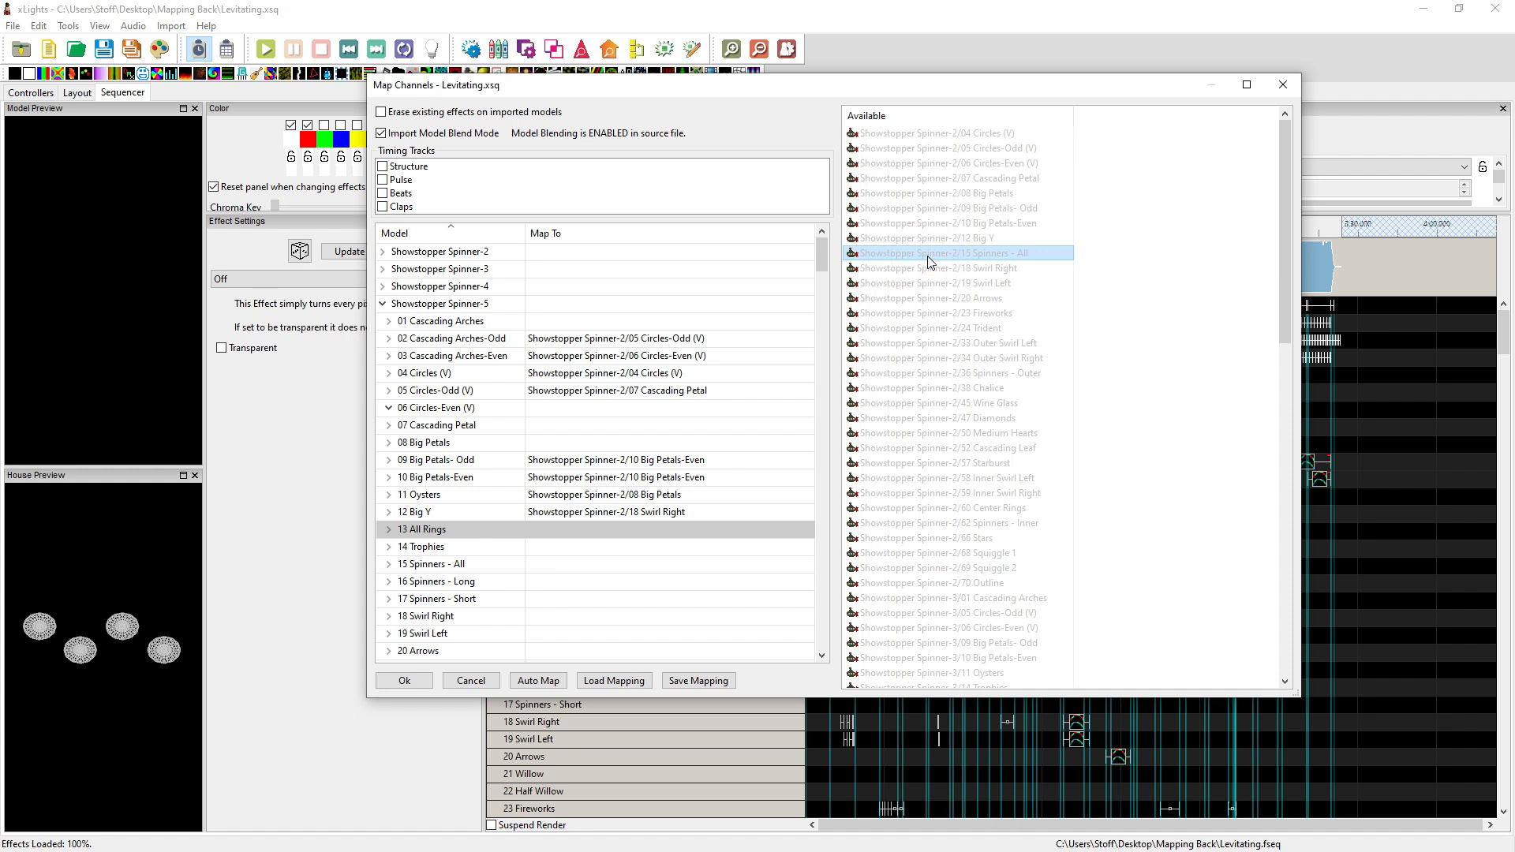
click(550, 601)
click(550, 601)
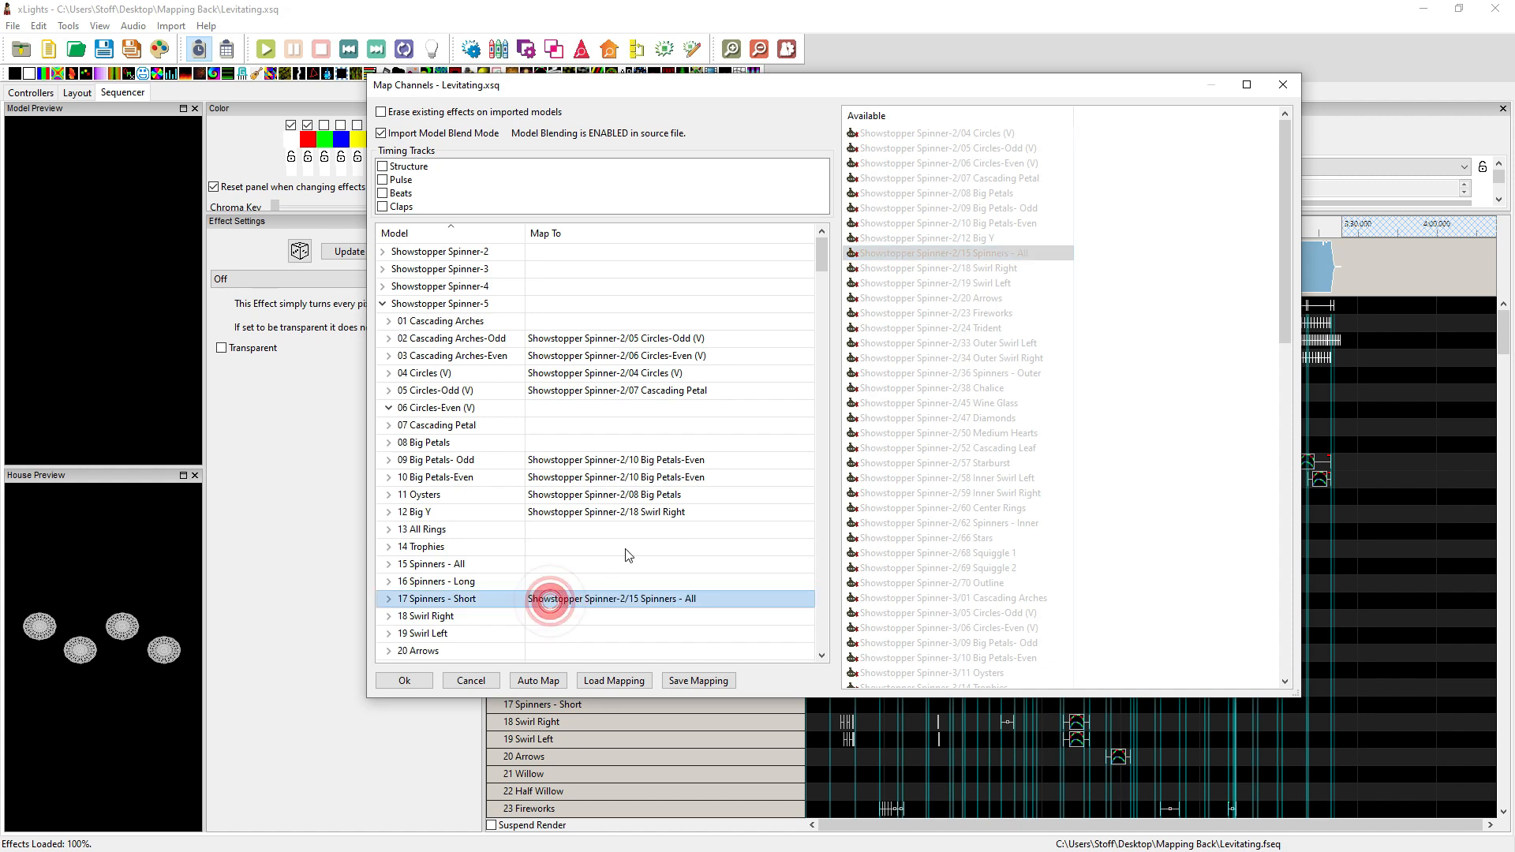
- Map Showstopper Spinner-5's 14 Trophies submodel to Showstopper Spinner-2/19 Swirl Left
click(948, 282)
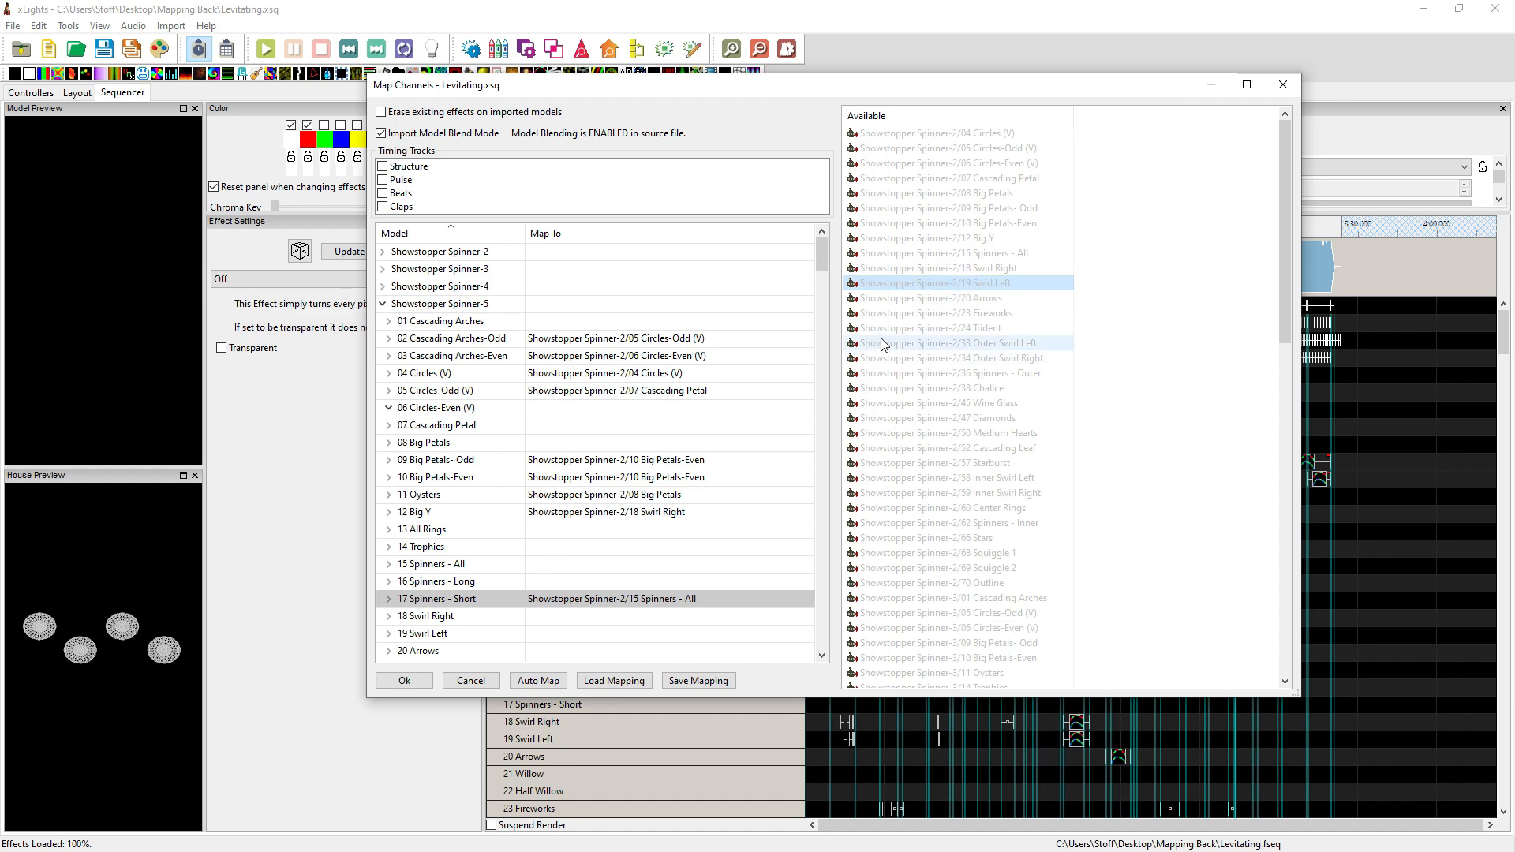
double_click(578, 547)
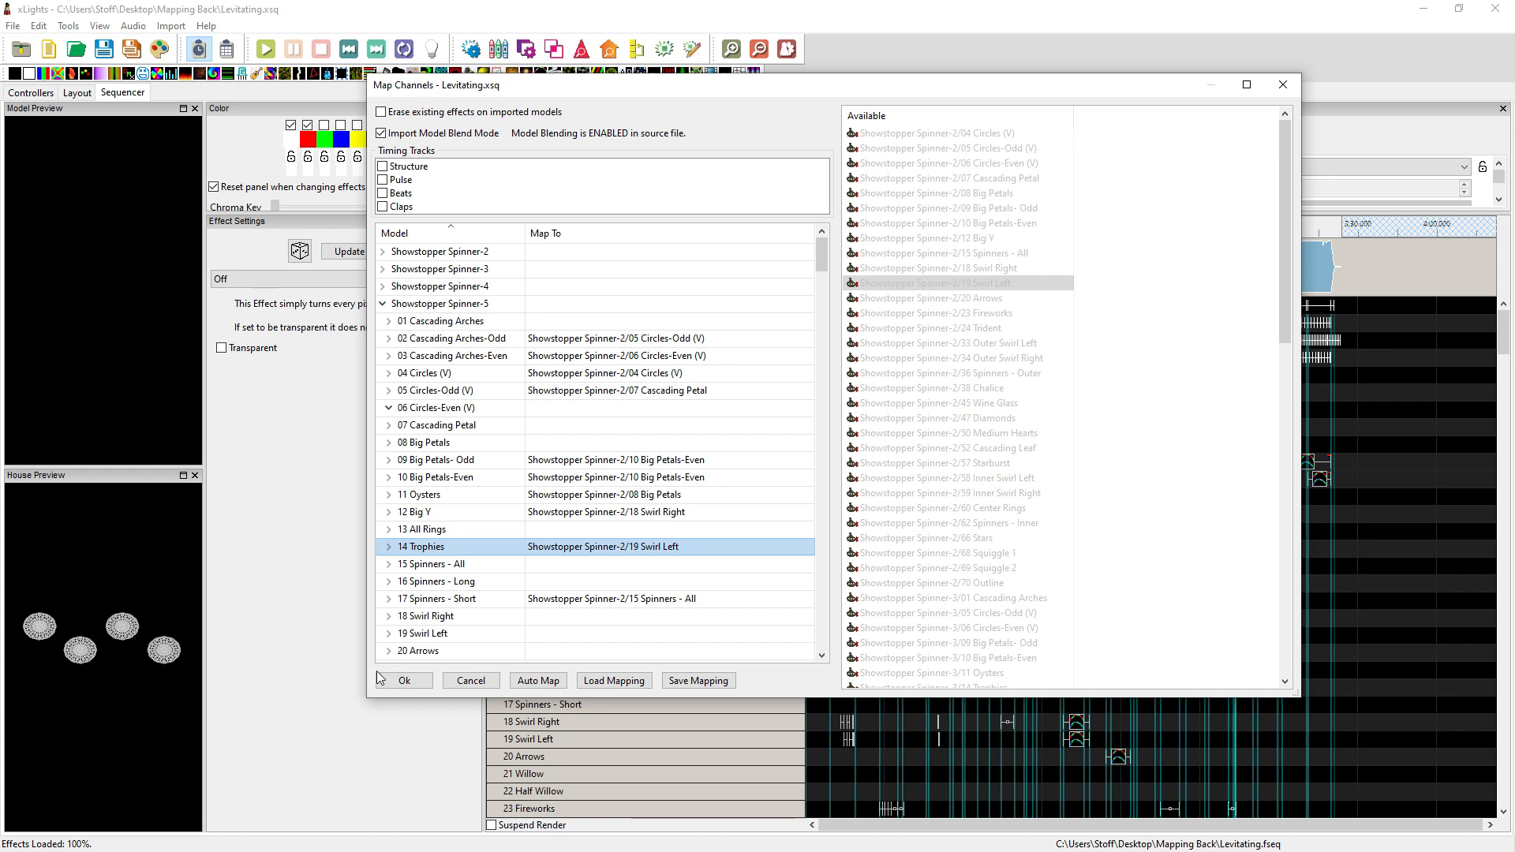
- Import the effects with this mapping without saving the mapping changes, and save the Levitating sequence
click(402, 683)
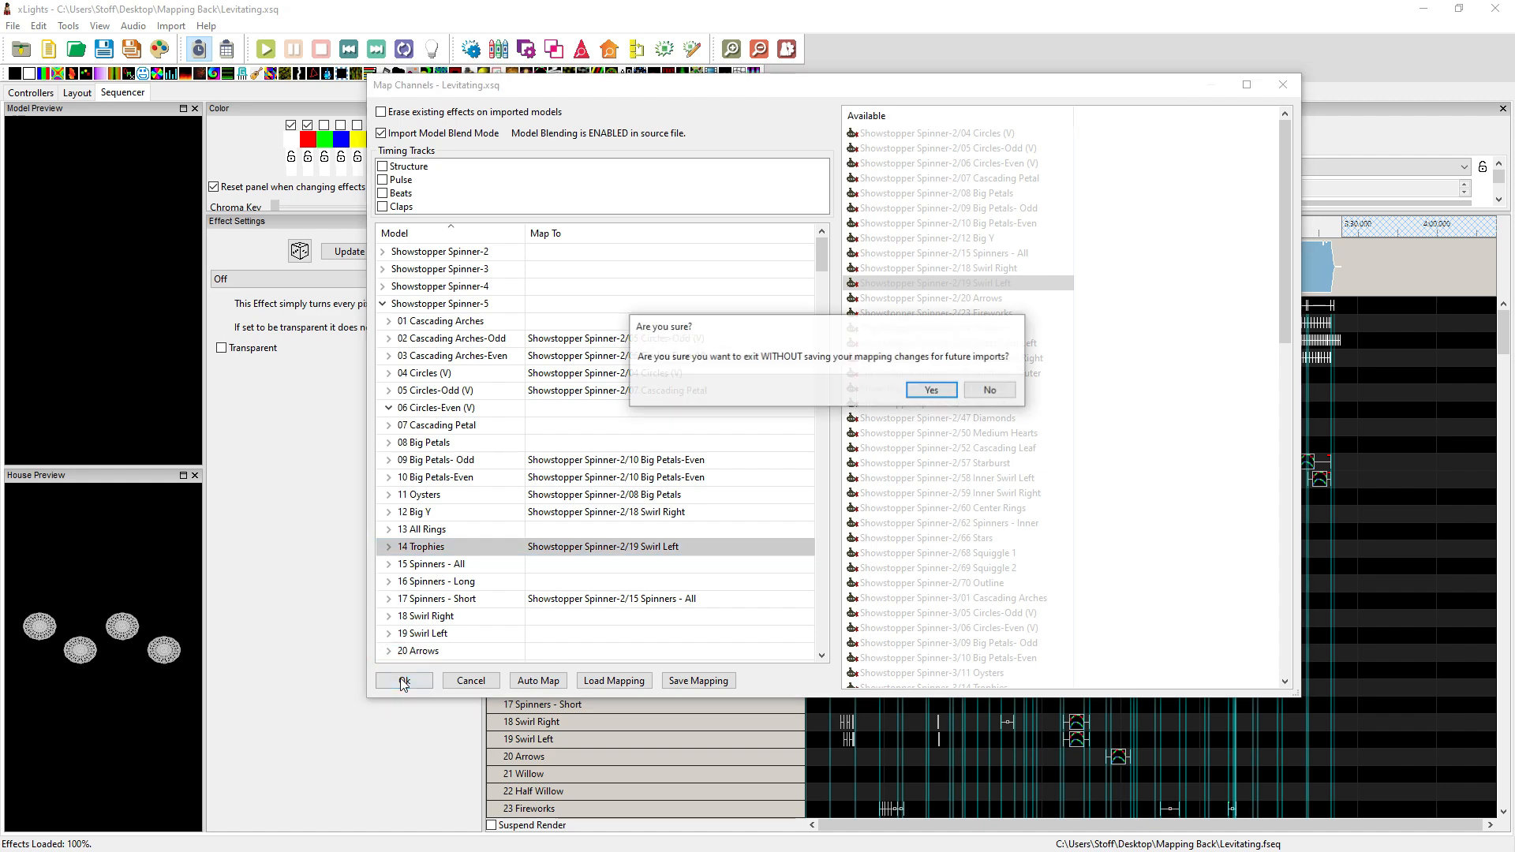
click(923, 392)
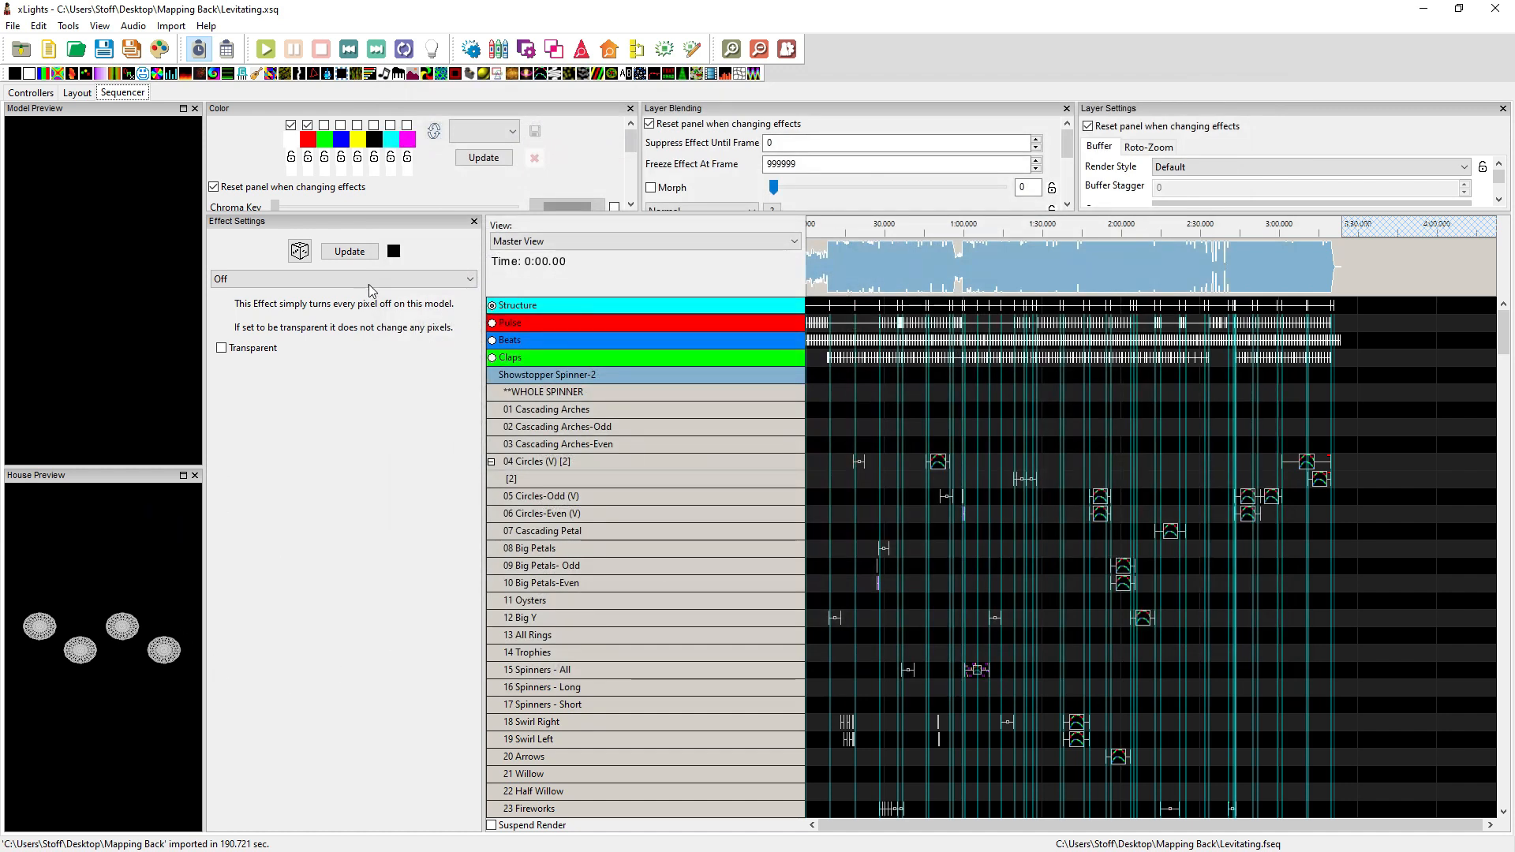
click(101, 49)
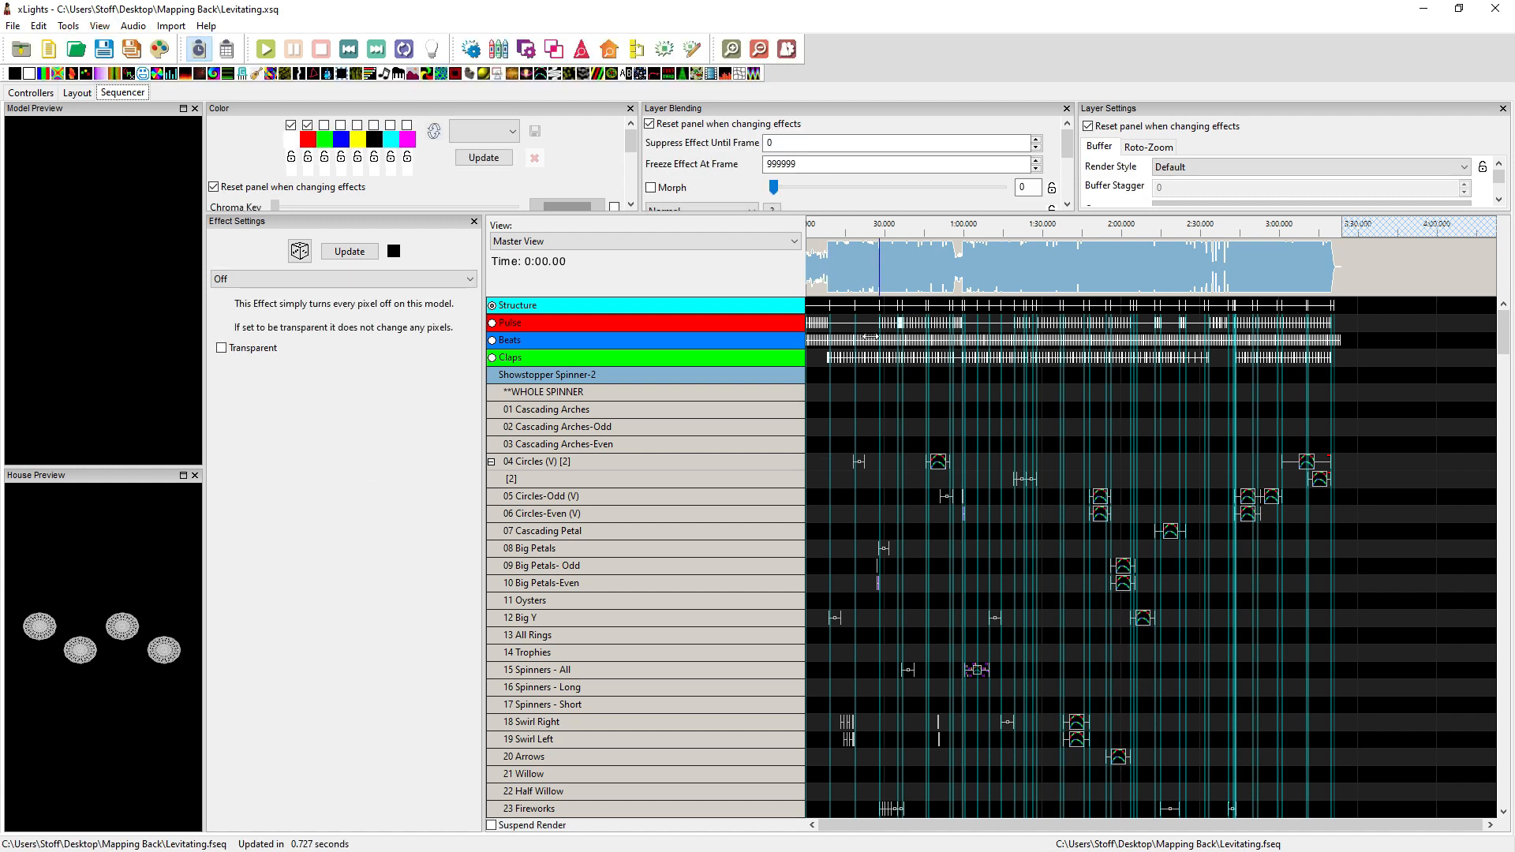
- Play the sequence from 0:12.300 in the enlarged house preview to check the spinners, then stop and restore the preview
click(838, 275)
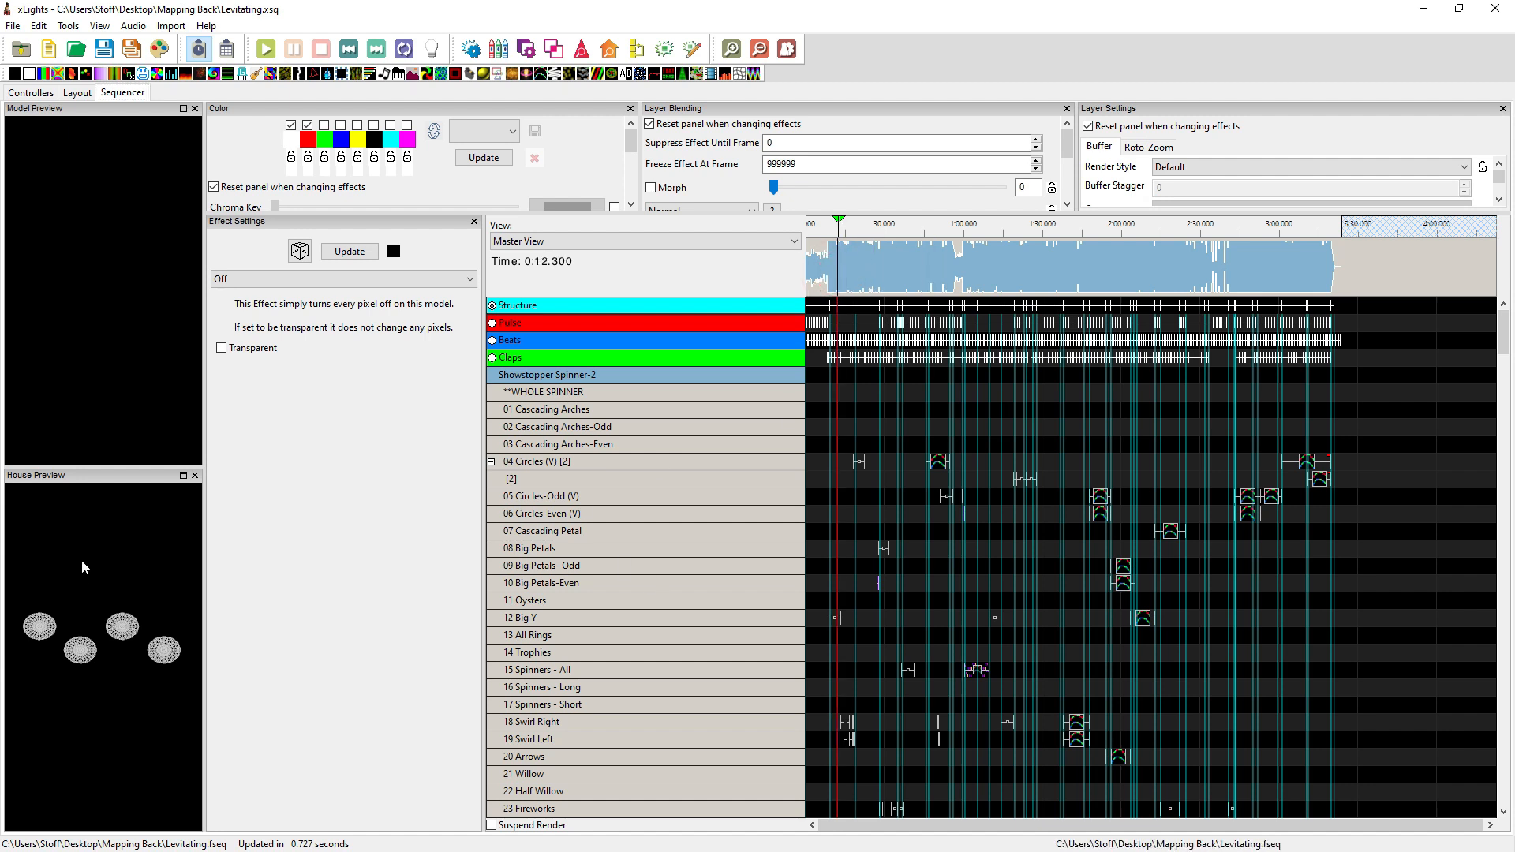
click(265, 49)
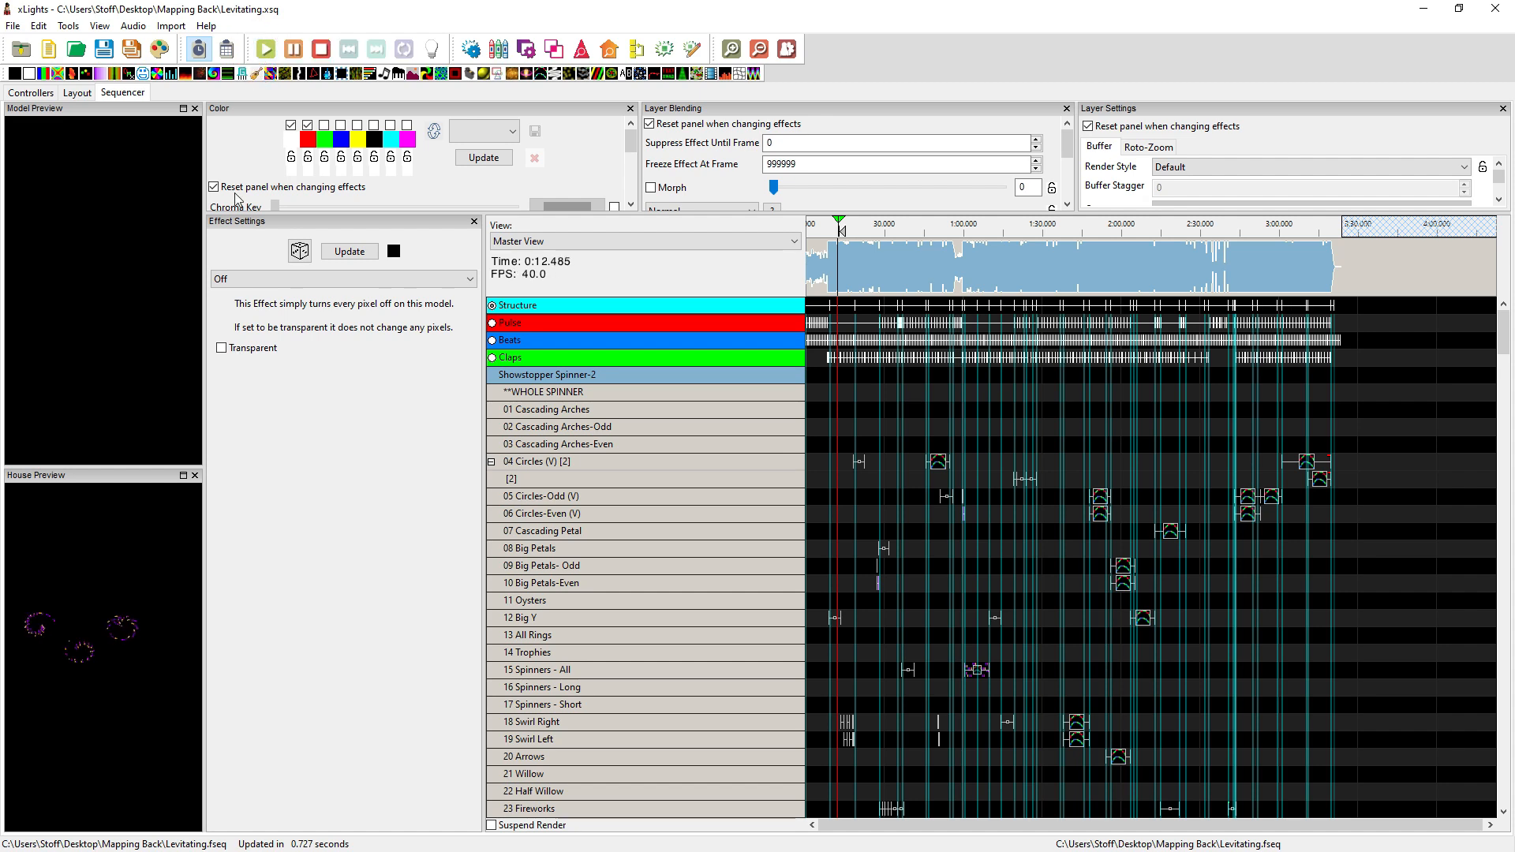
click(183, 475)
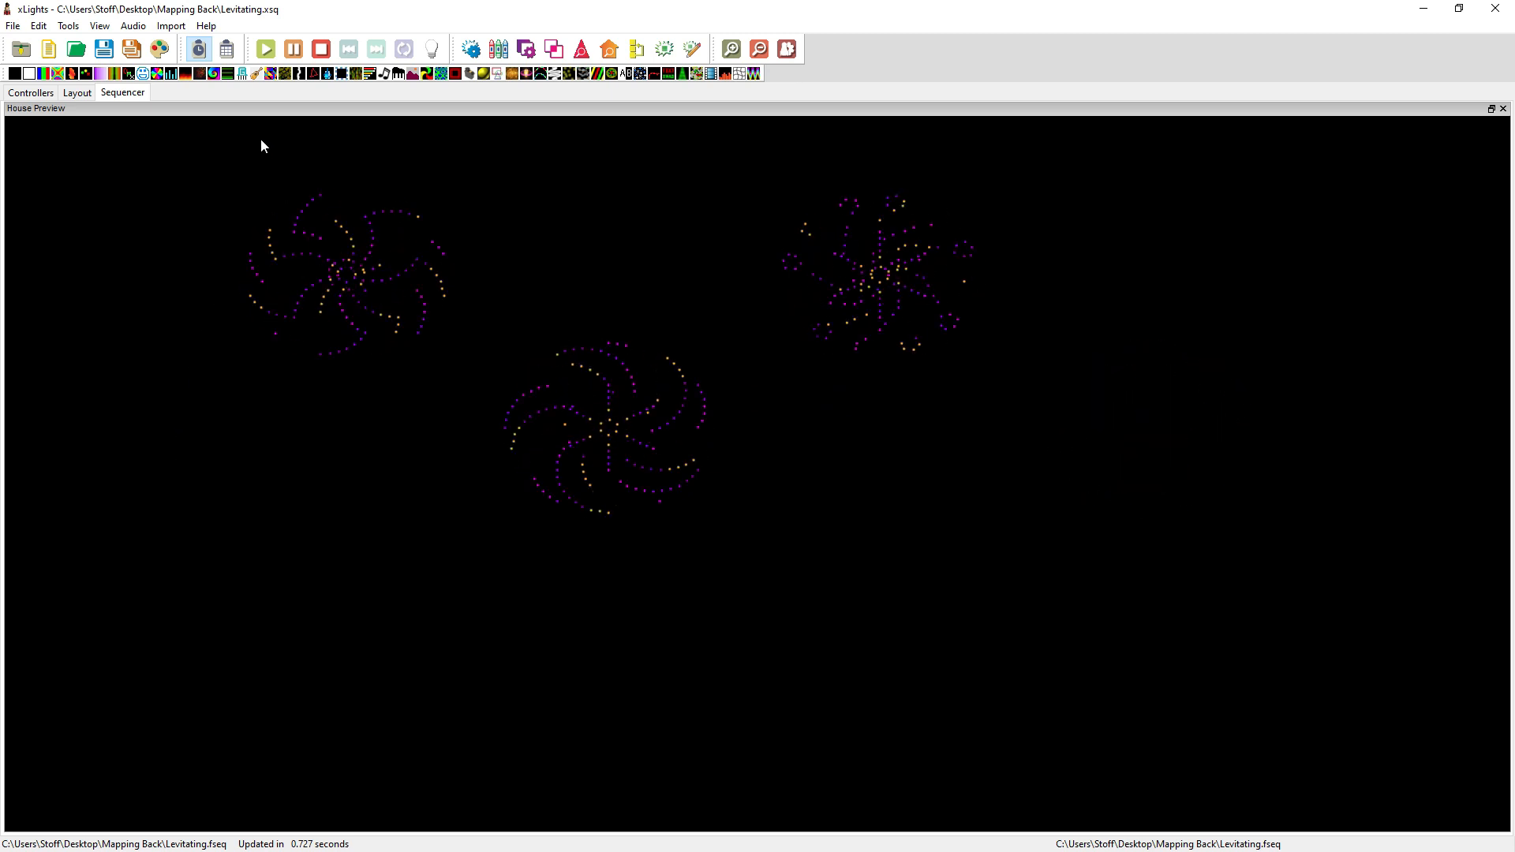
click(321, 49)
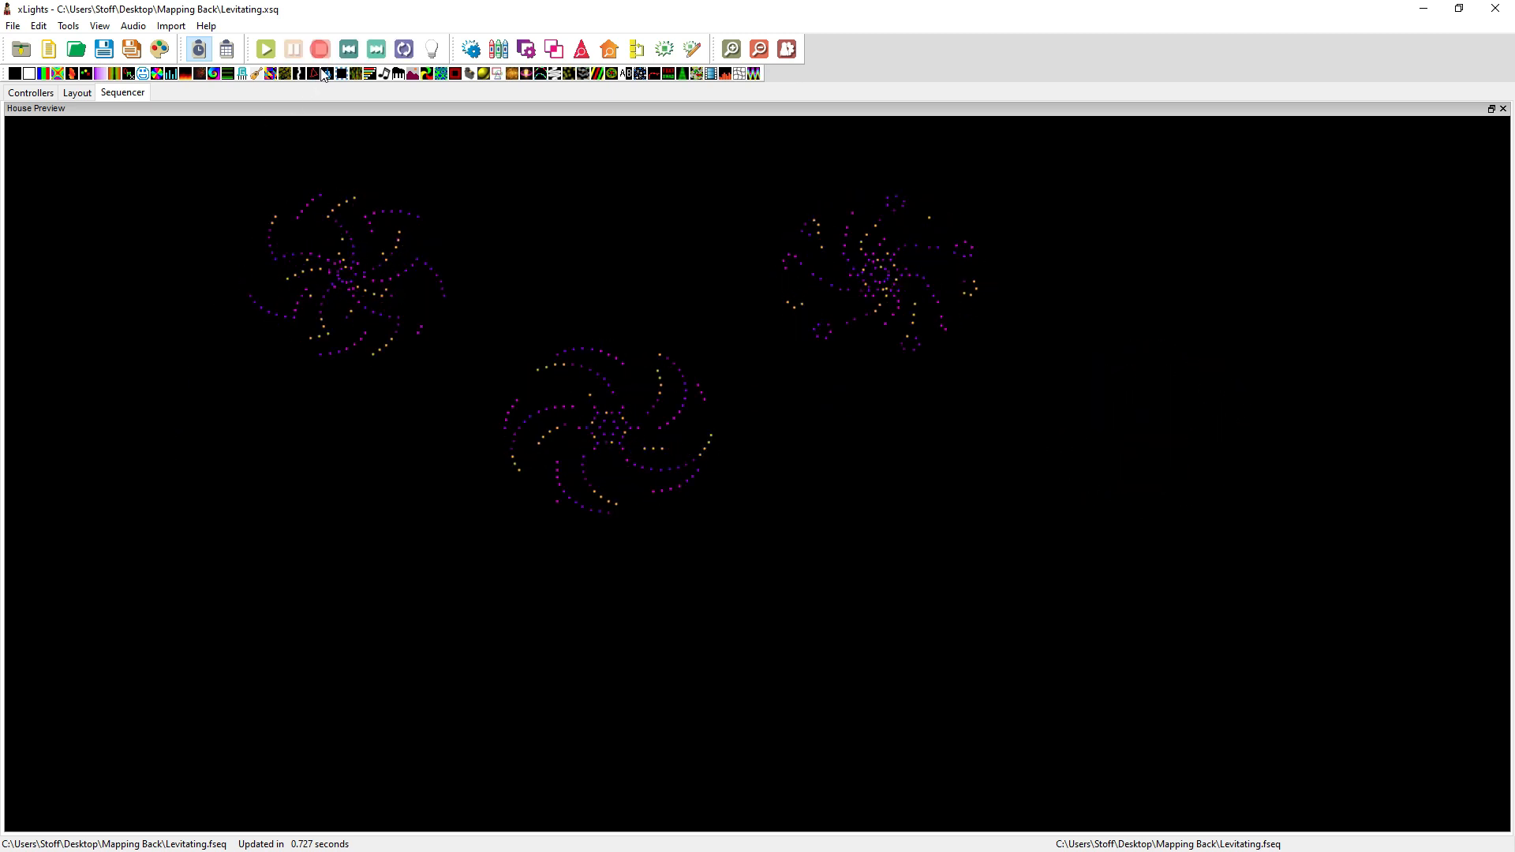
click(1491, 109)
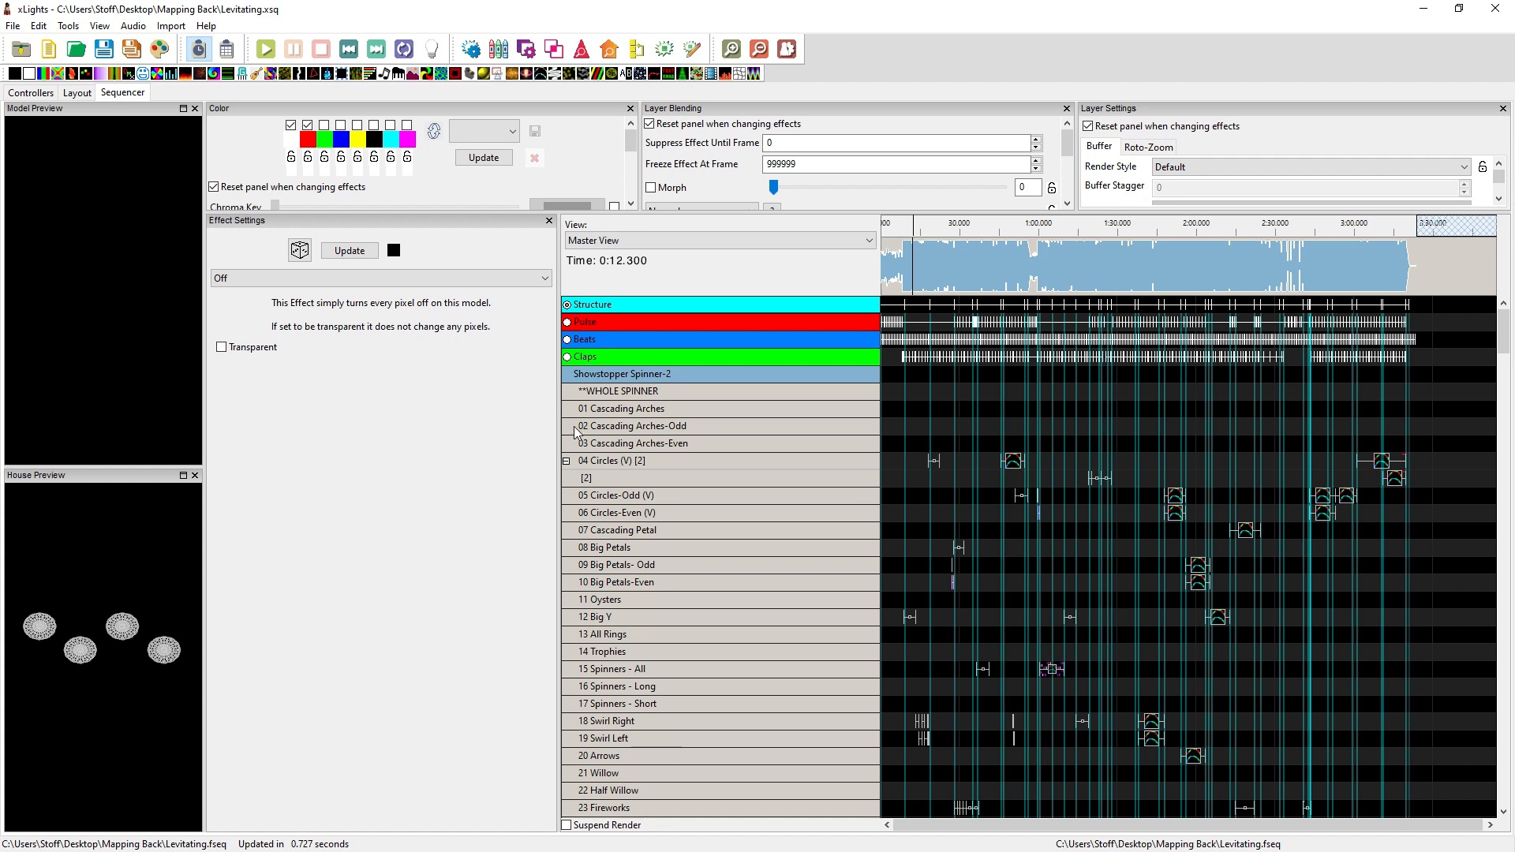
- Collapse Showstopper Spinner-2's submodel rows in the sequencer
double_click(620, 378)
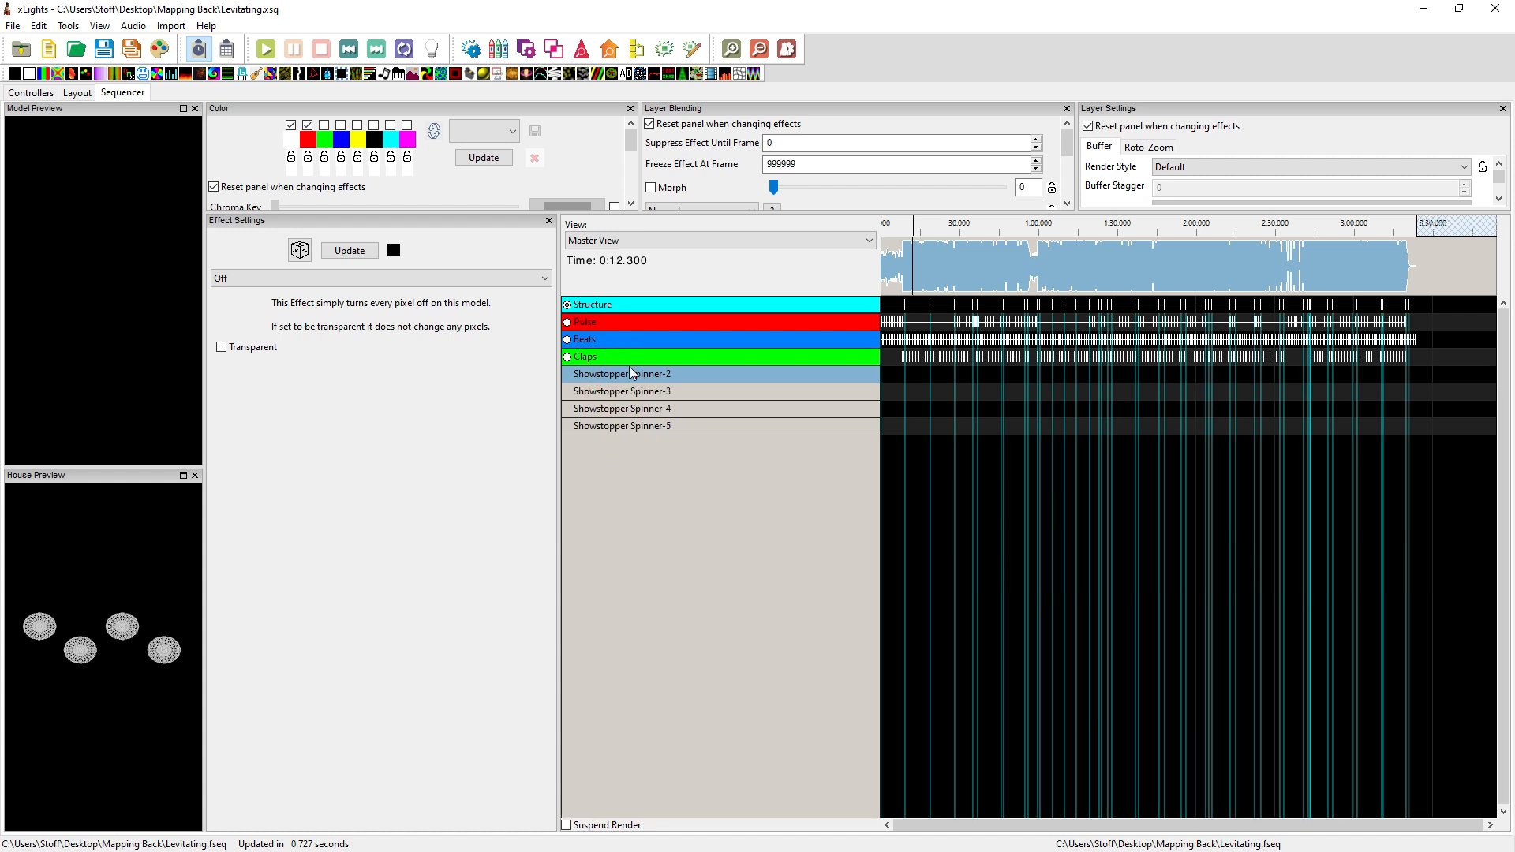